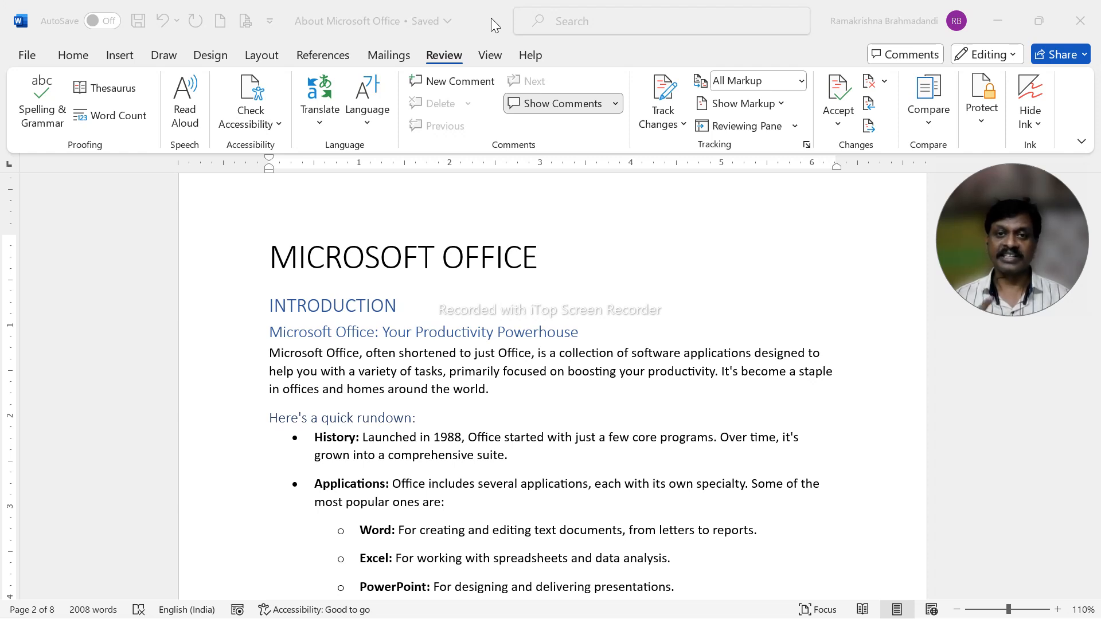
Switch to the PowerPoint slide show to view the CTRL + A slide, and return to the Word document.
key(alt+Tab)
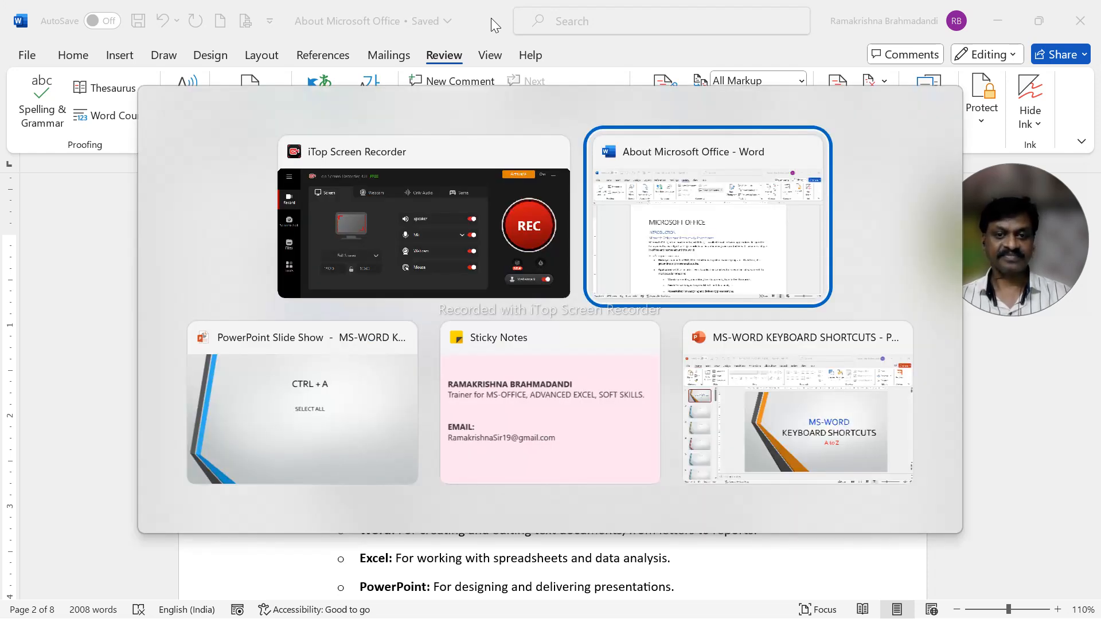
key(alt+Tab)
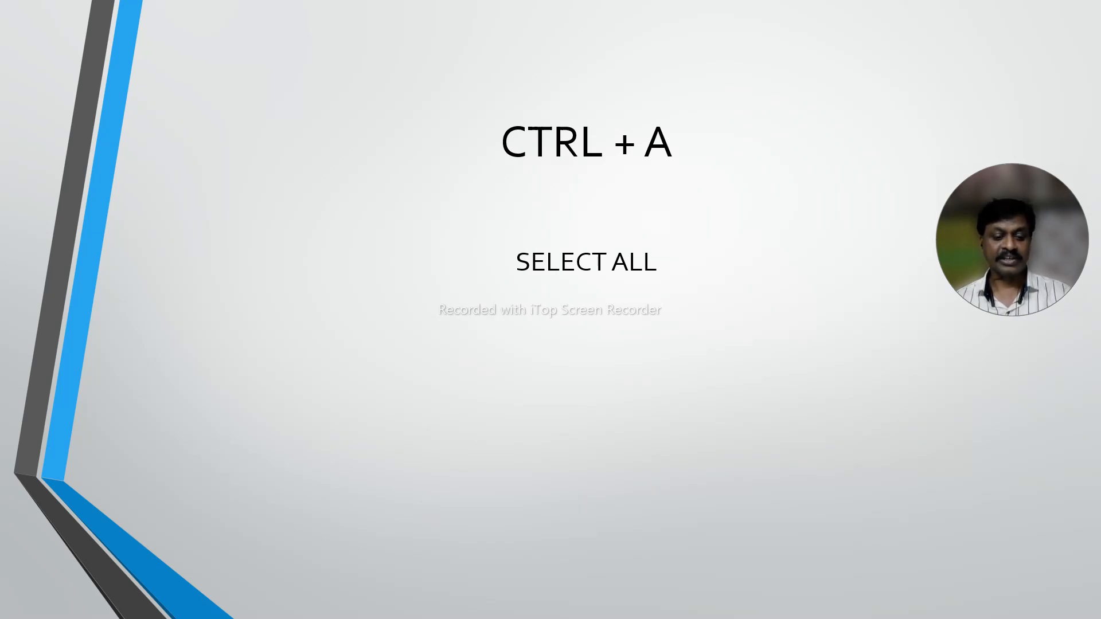
key(alt+Tab)
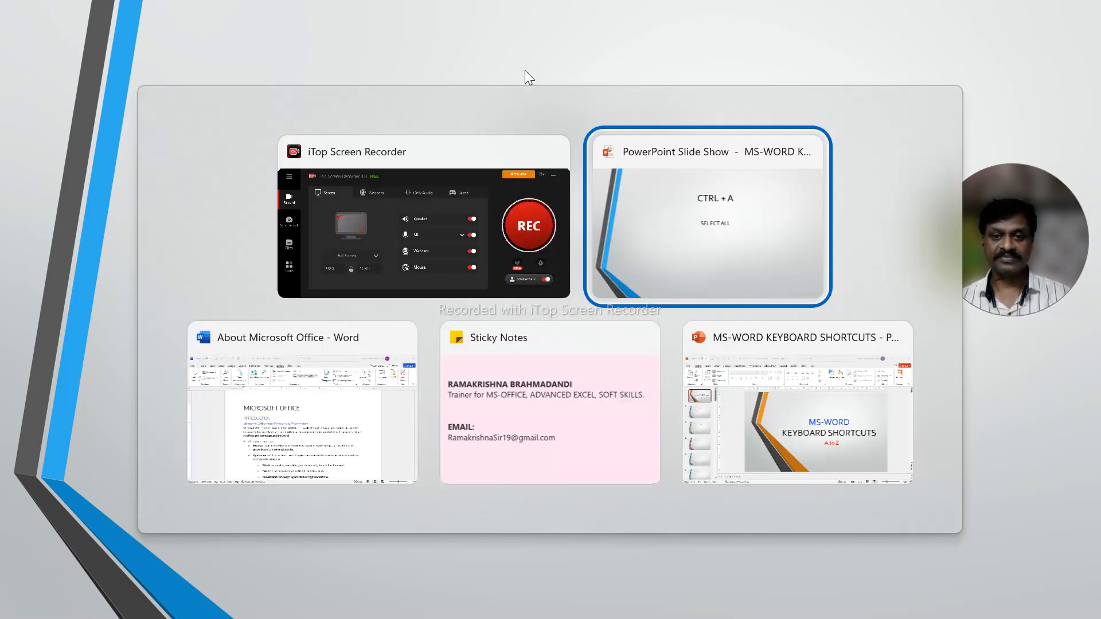
key(alt+Tab)
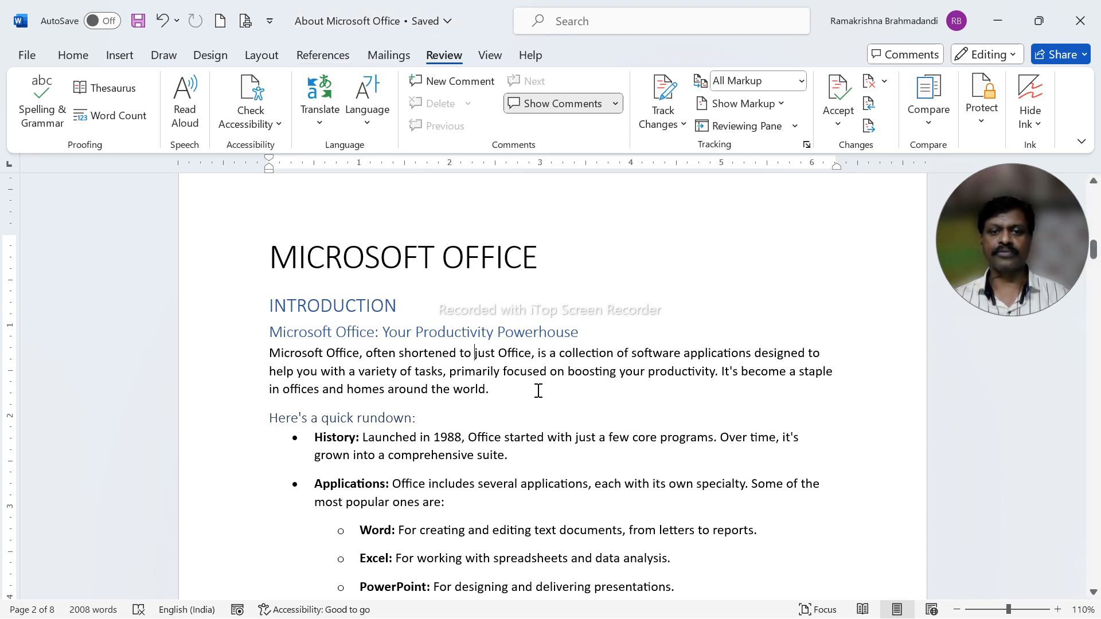
Select the entire contents of the About Microsoft Office document and check the selection across its pages.
click(535, 370)
mouse_move(55, 618)
click(361, 437)
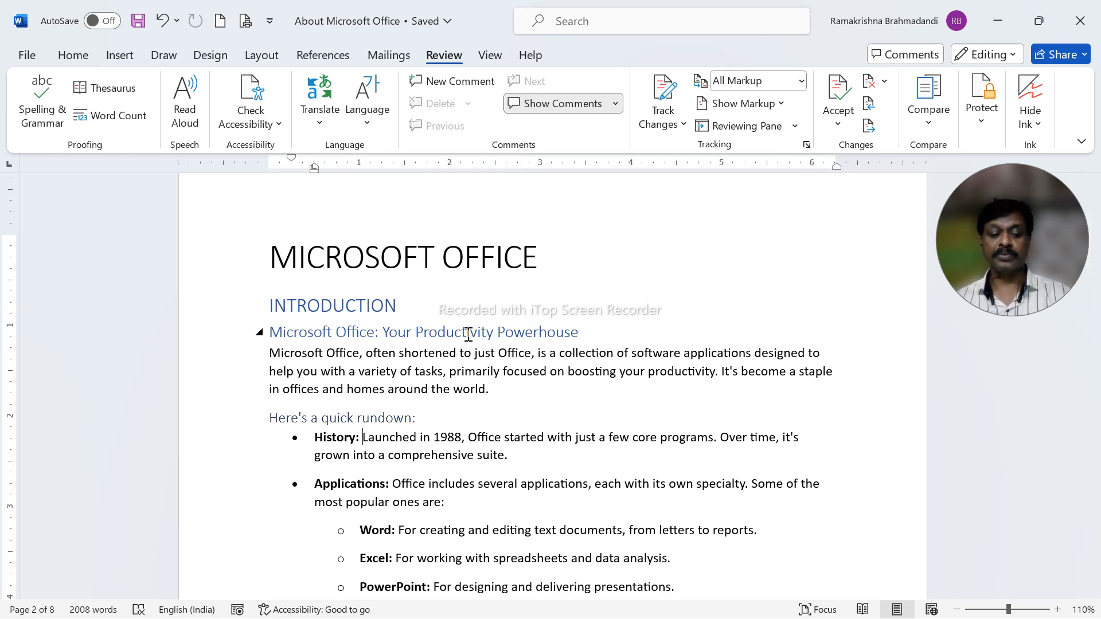
key(ctrl+a)
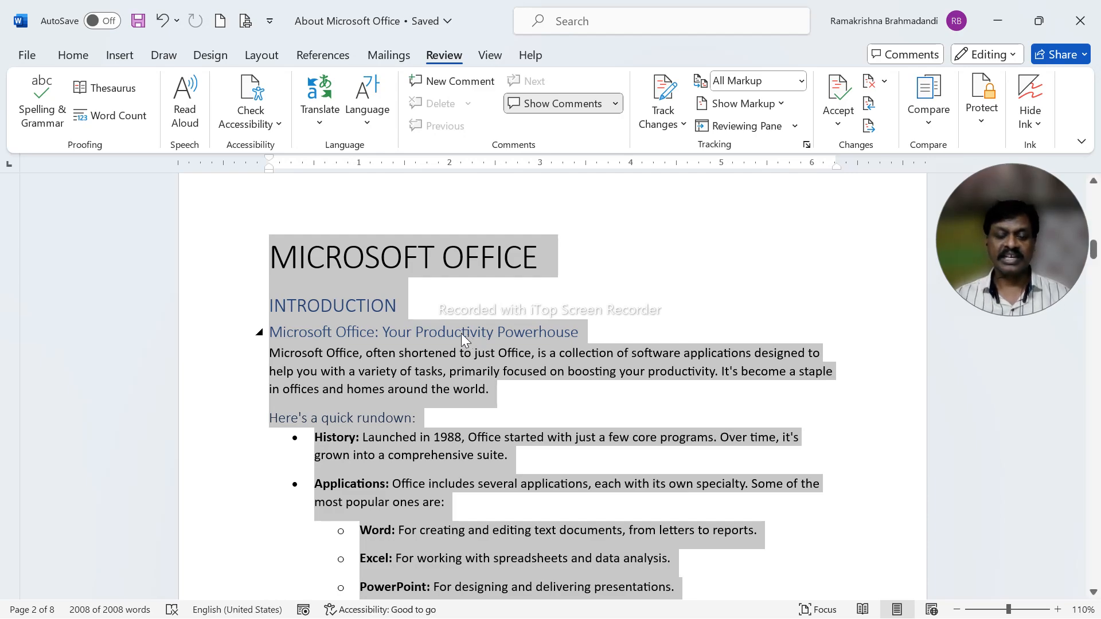
scroll(512, 333, down, 10)
scroll(512, 343, down, 15)
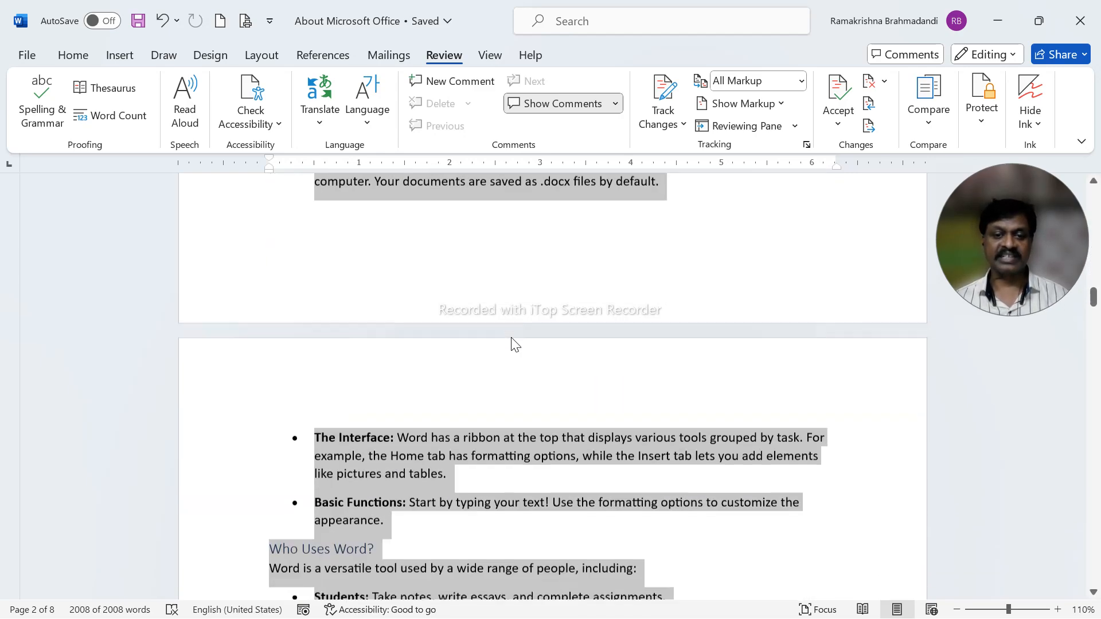
drag(1094, 340, 1094, 198)
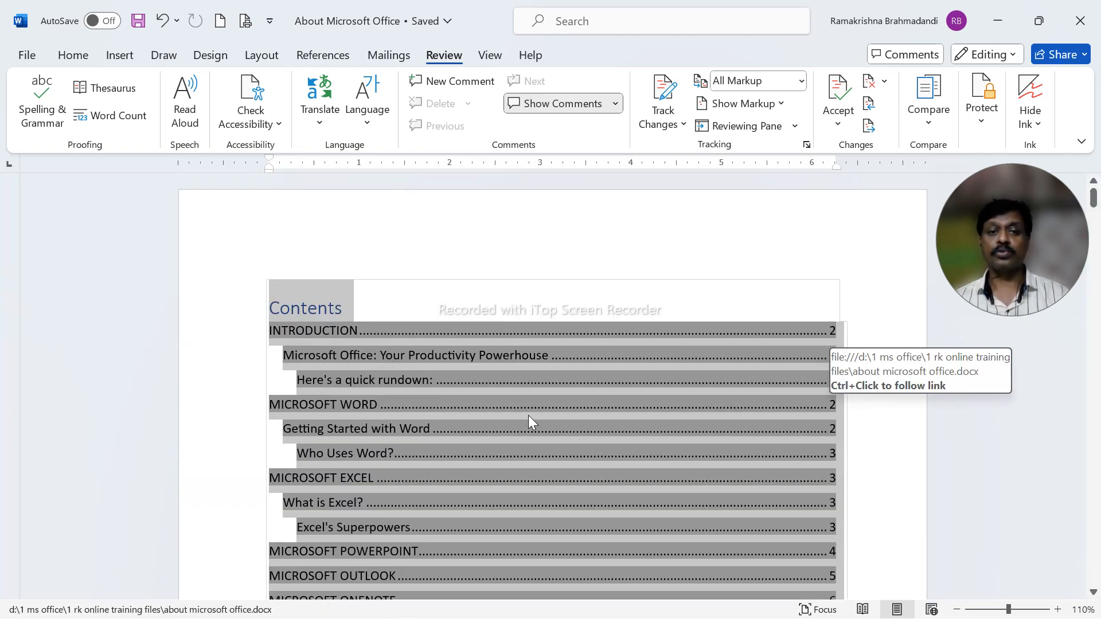
scroll(528, 415, down, 10)
scroll(532, 411, up, 10)
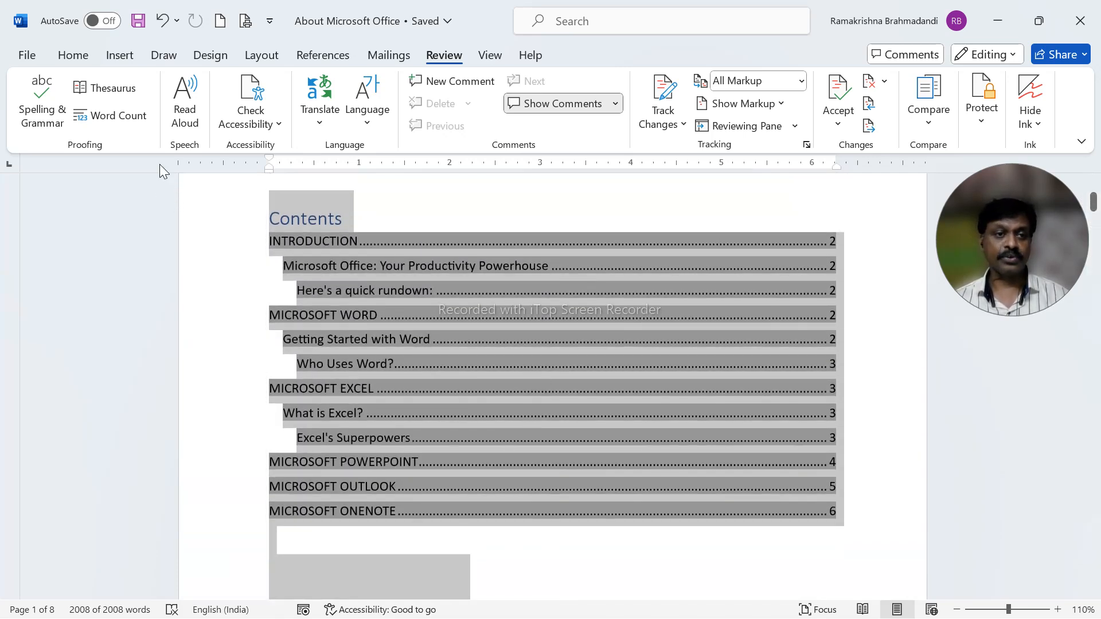
Apply bold to all the selected document text and remove it again.
click(73, 55)
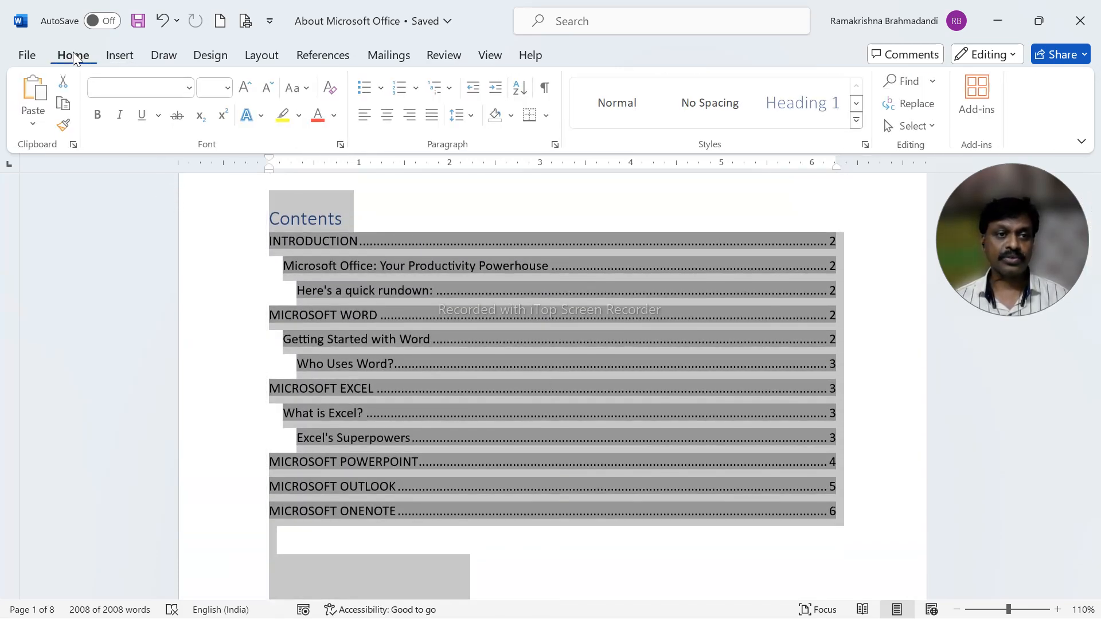
click(100, 116)
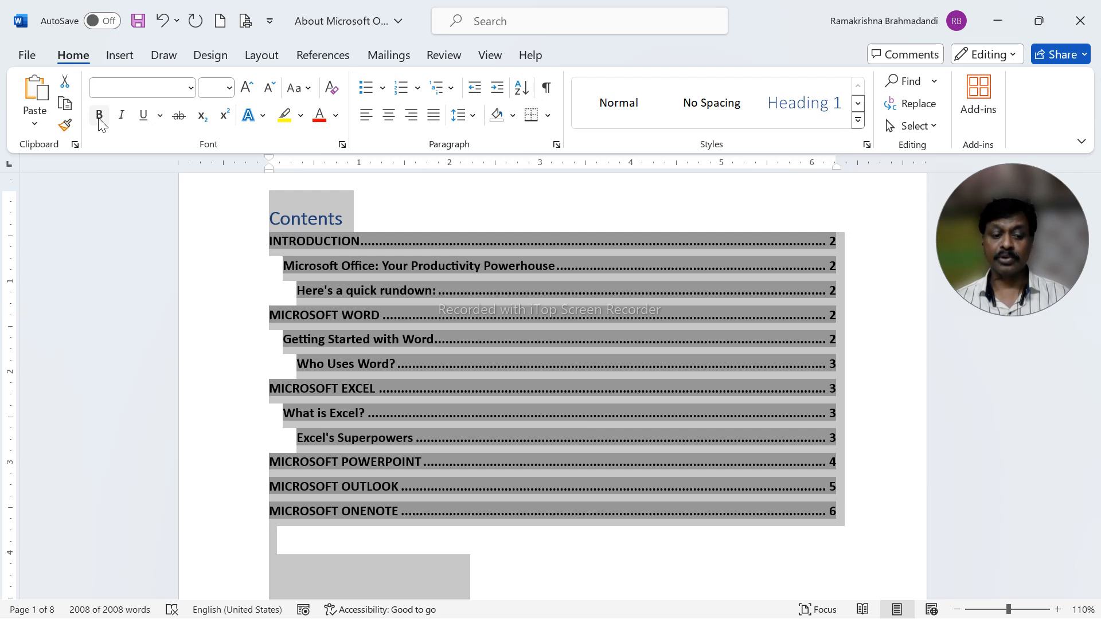
click(100, 122)
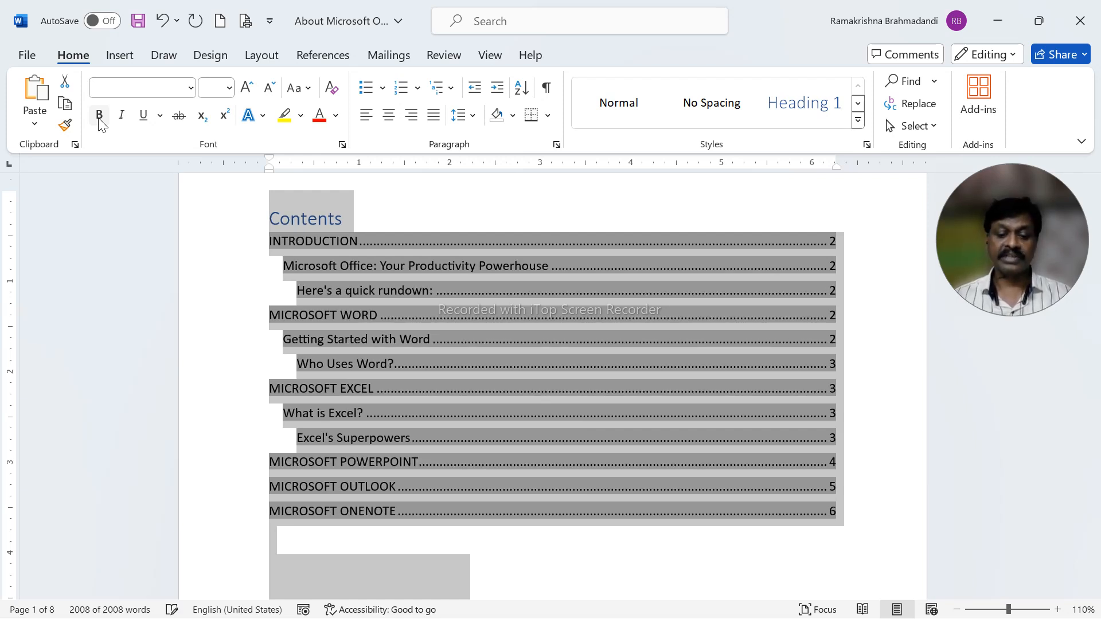
Turn italic and underline formatting on and back off for the whole selected document.
key(ctrl+i)
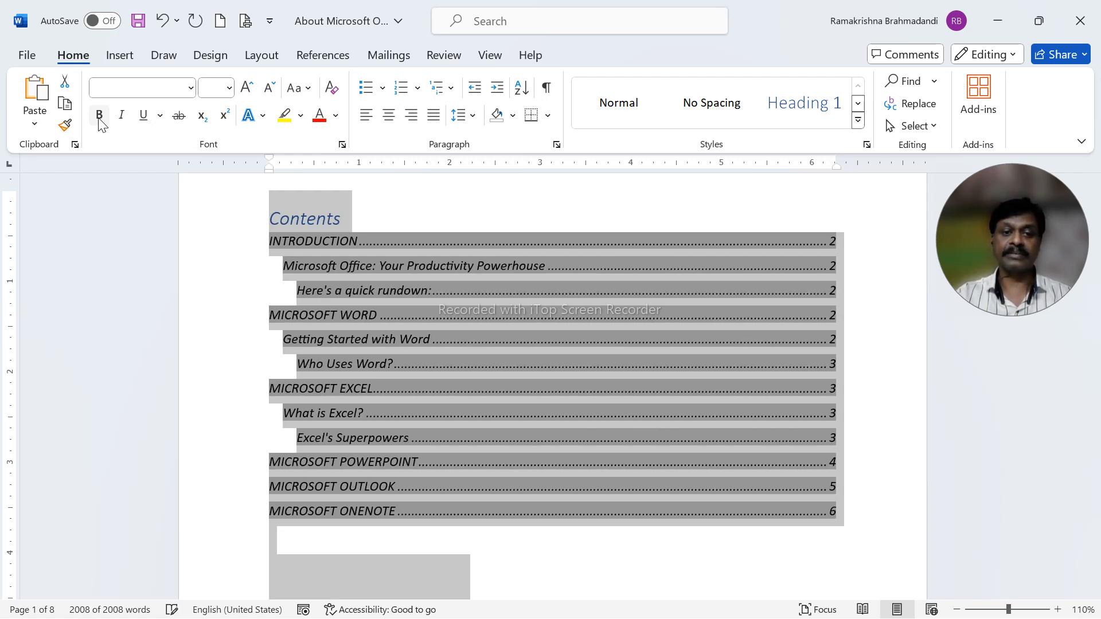
key(ctrl+i)
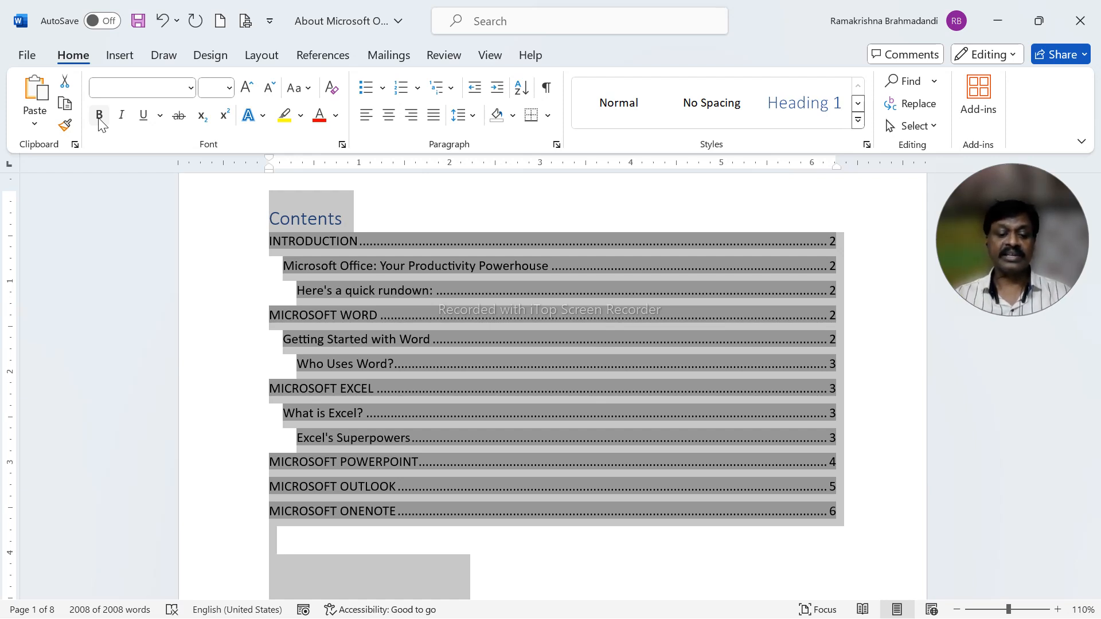
key(ctrl+u)
key(ctrl+u)
key(ctrl+u)
key(ctrl+u)
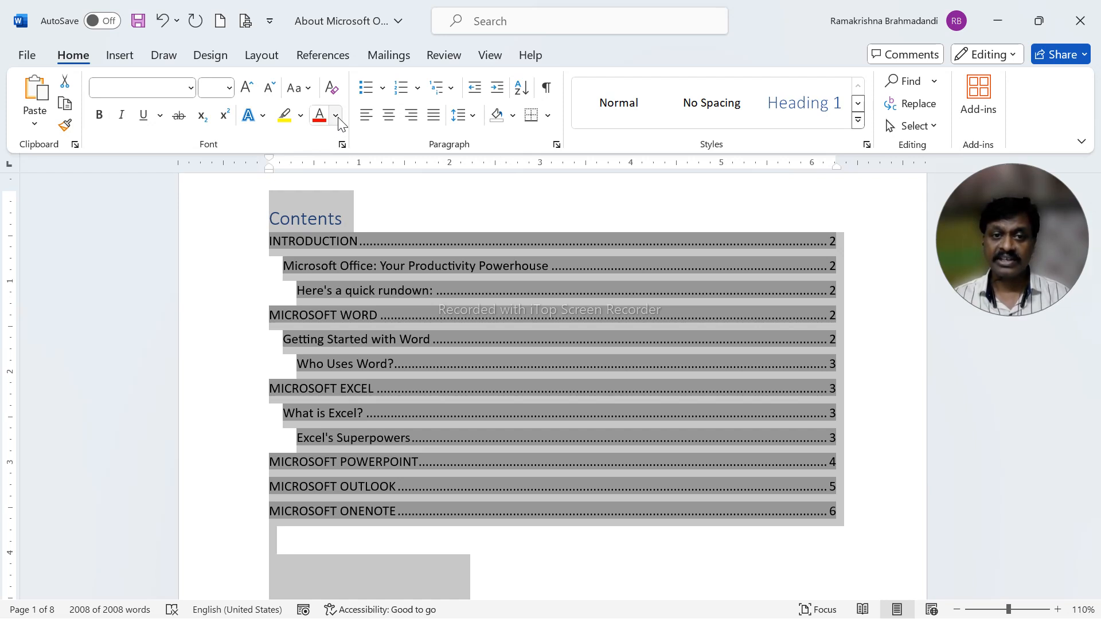
Apply the red font colour to the whole document, look over the result and undo the colour change.
click(319, 114)
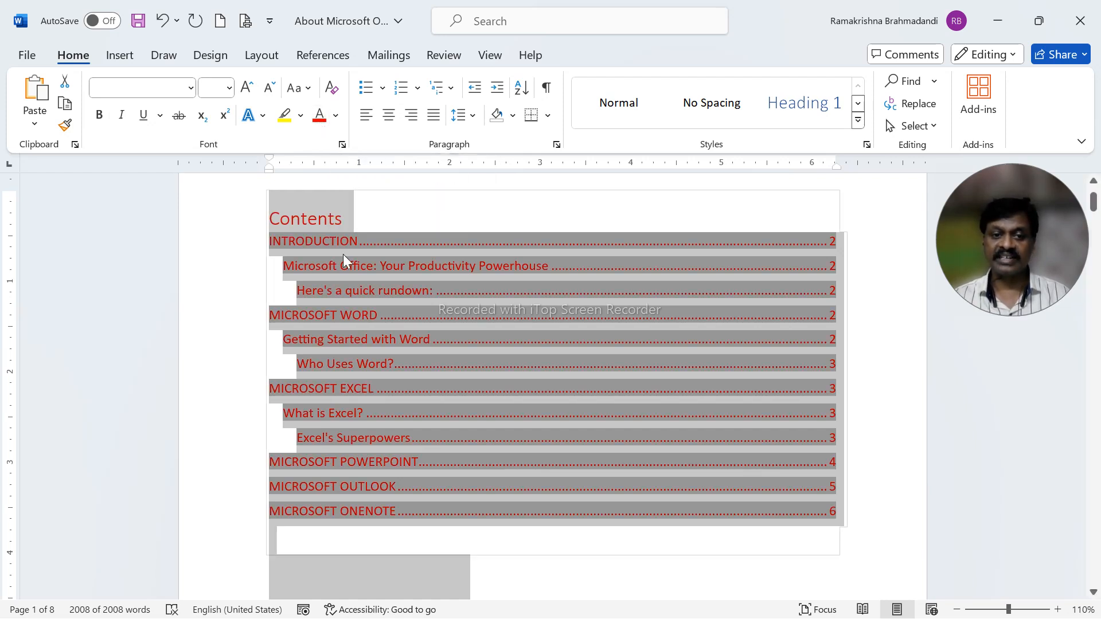
scroll(358, 458, down, 5)
scroll(356, 470, up, 2)
scroll(360, 477, up, 4)
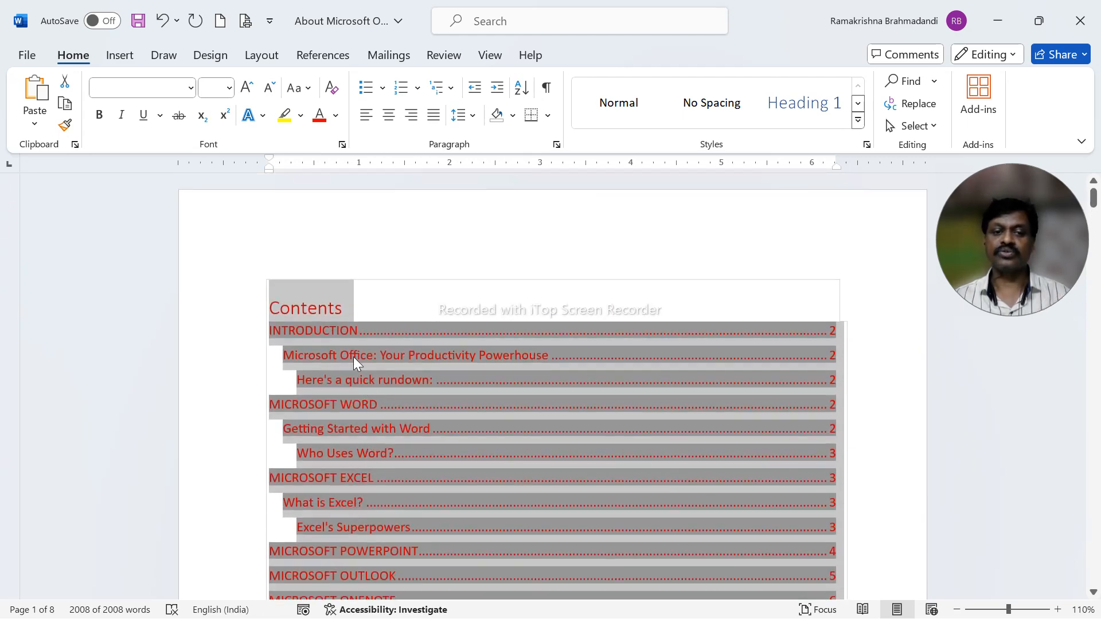
click(162, 23)
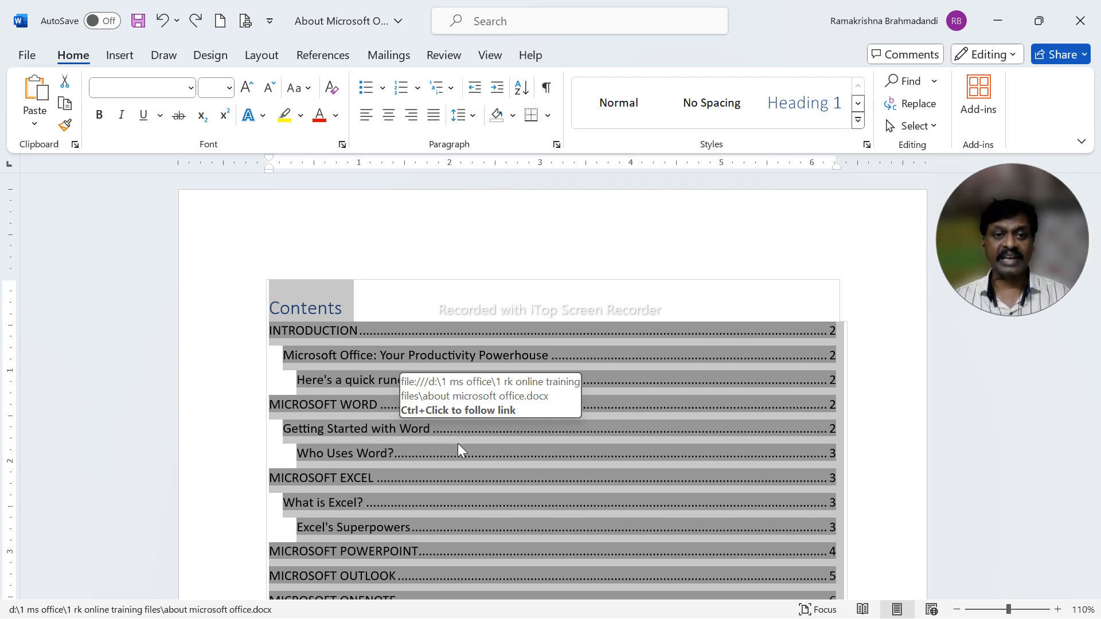
Cut the whole document's contents and paste them into a new blank document.
key(ctrl+x)
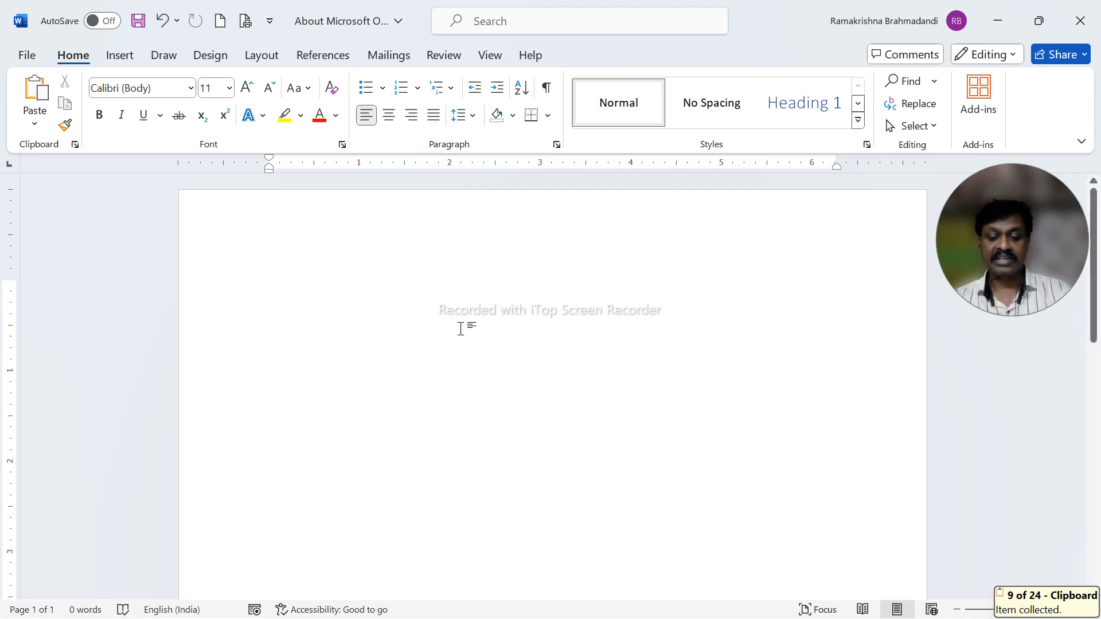
key(ctrl+n)
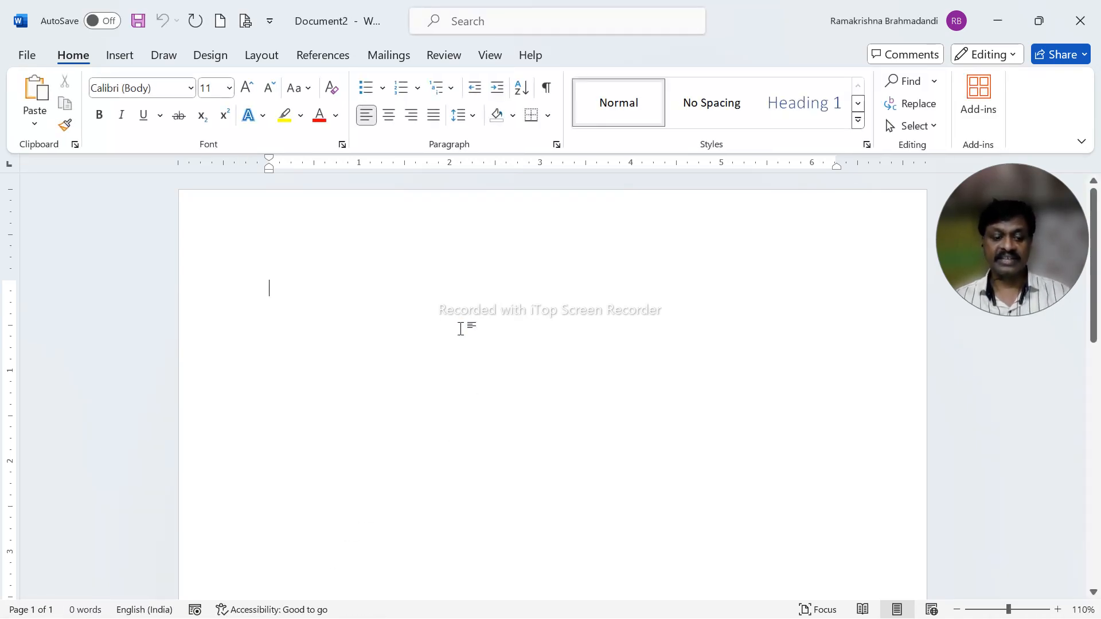
key(ctrl+v)
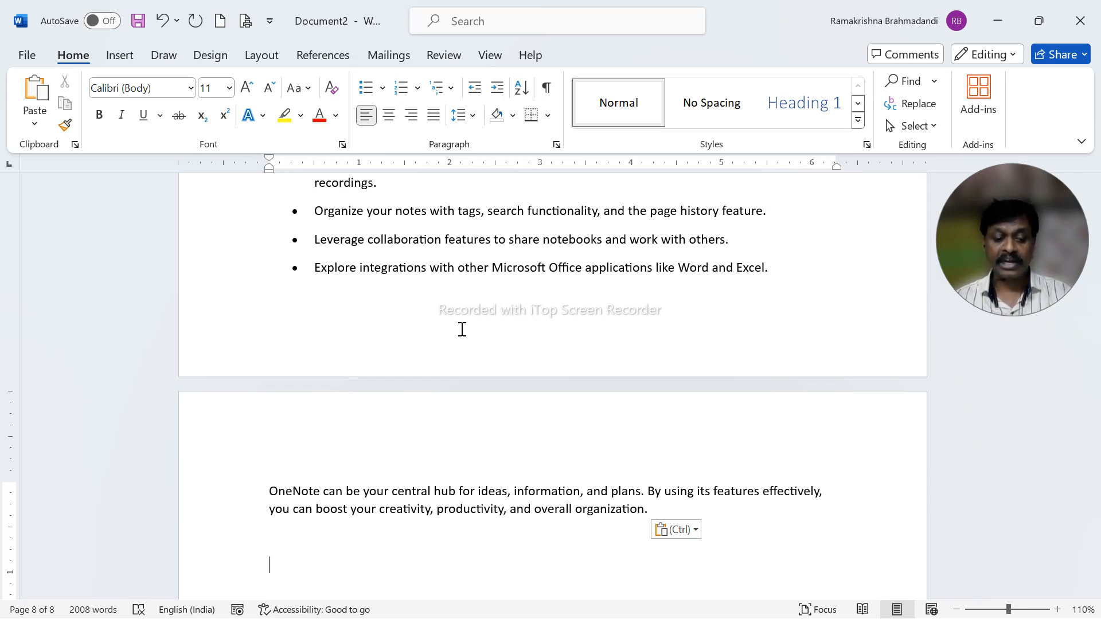
Undo the paste in the new document and the cut in the About Microsoft Office document.
key(ctrl+z)
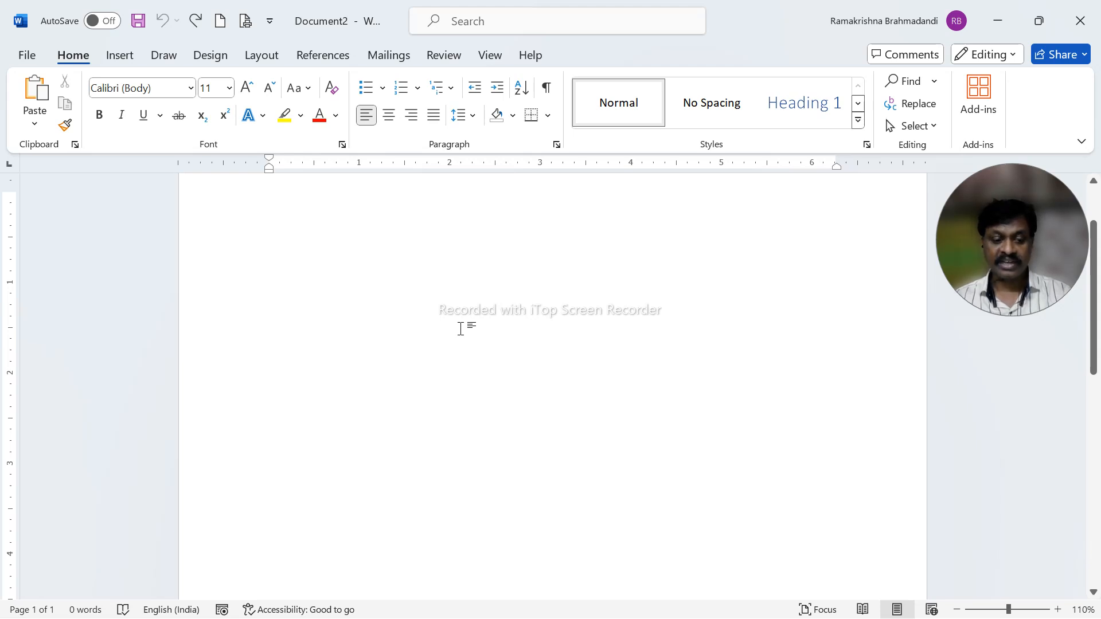
key(alt+Tab)
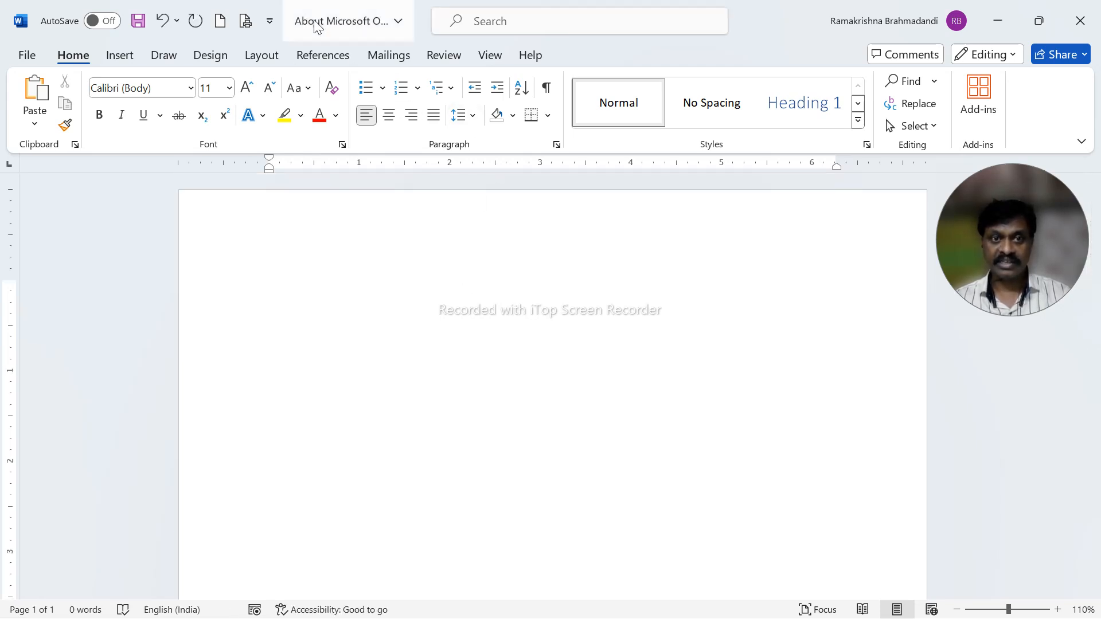
key(ctrl+z)
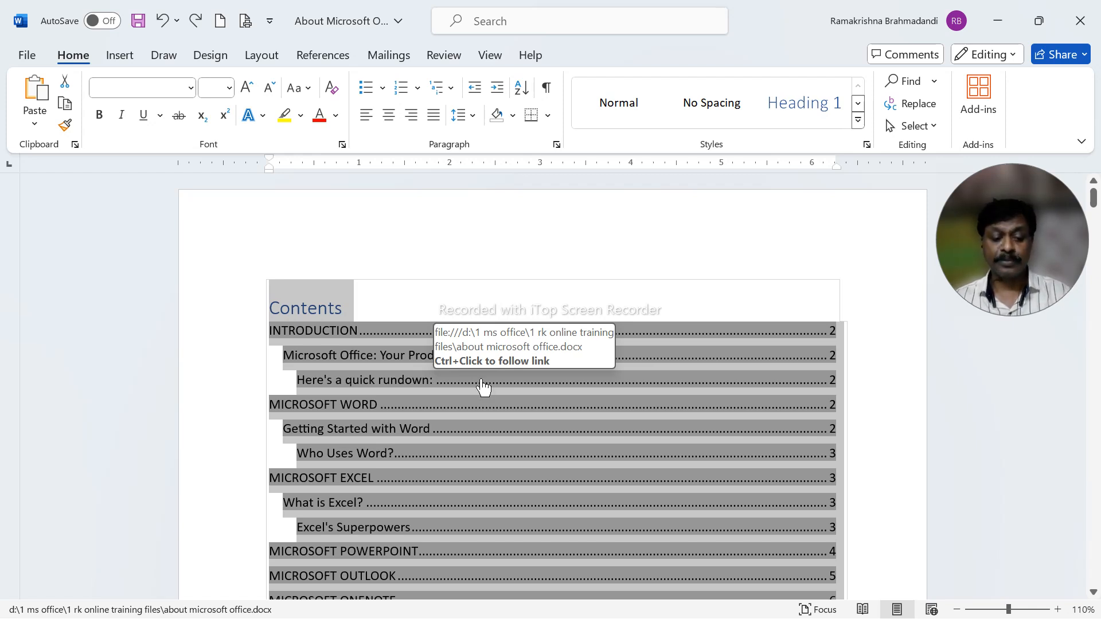
Paste the original document's full contents into Document2 and compare the copy with the About Microsoft Office document.
key(ctrl+n)
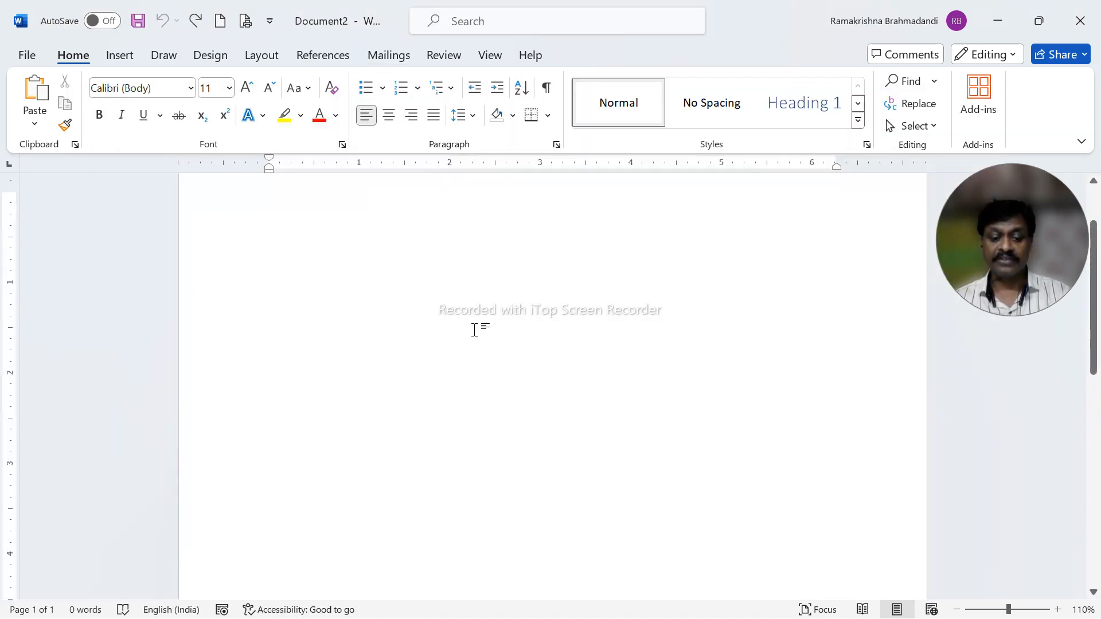
key(ctrl+v)
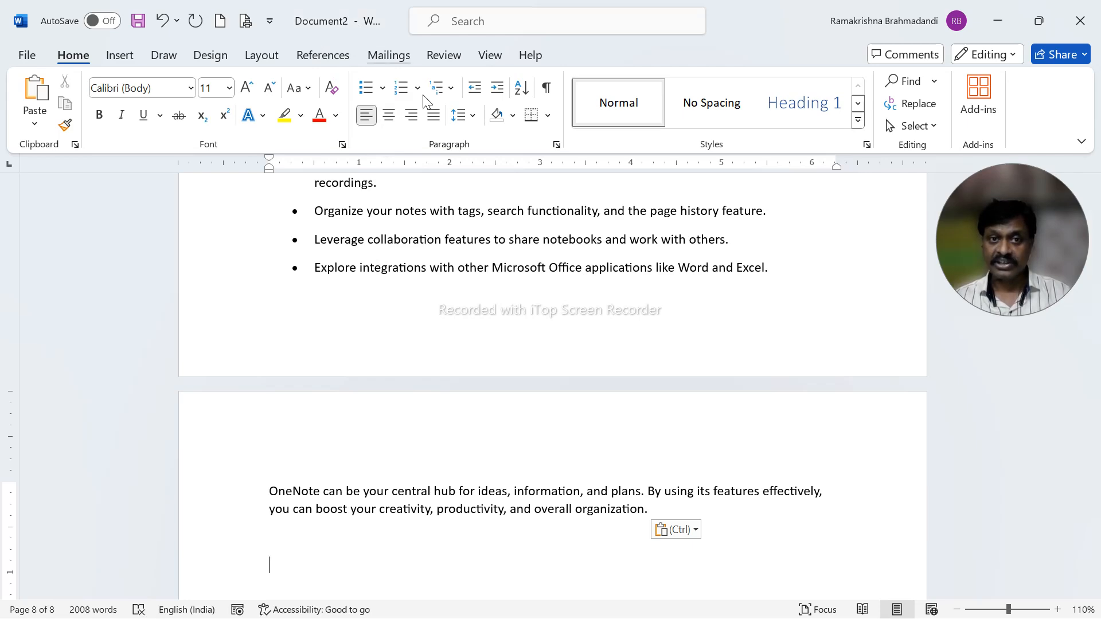
key(ctrl+a)
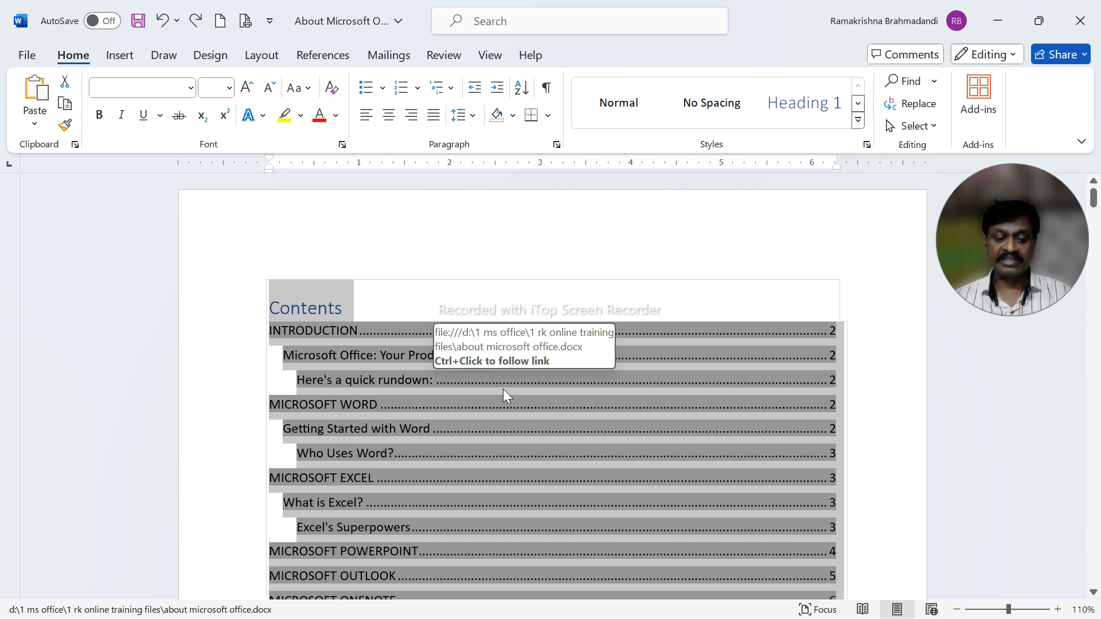
key(alt+Tab)
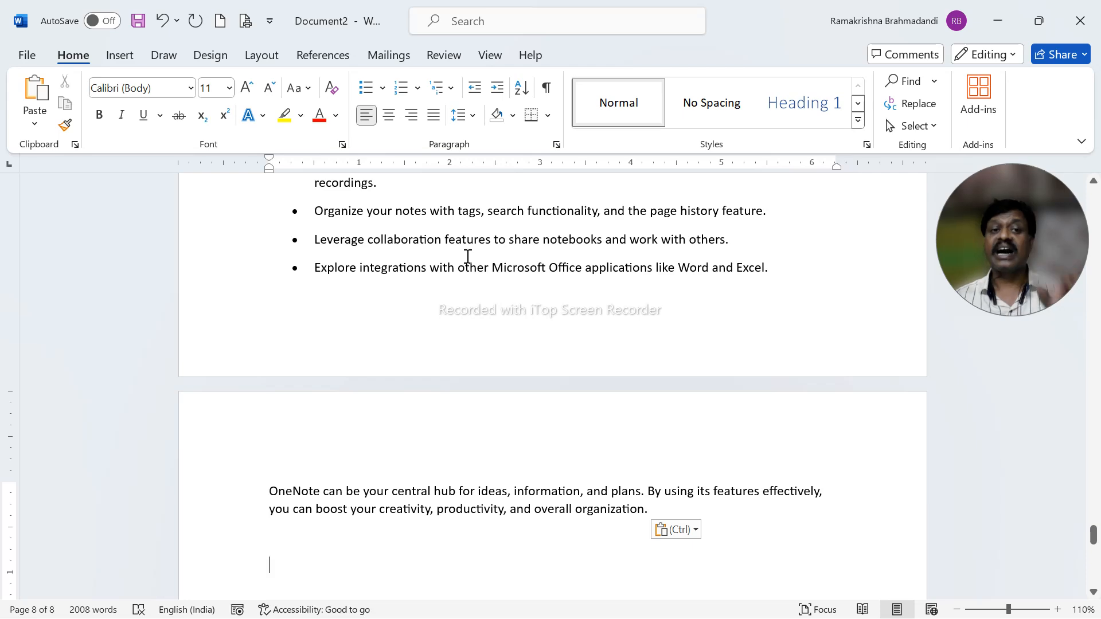
key(alt+Tab)
key(alt+Tab)
key(alt+Tab)
key(alt+Tab)
key(ctrl+v)
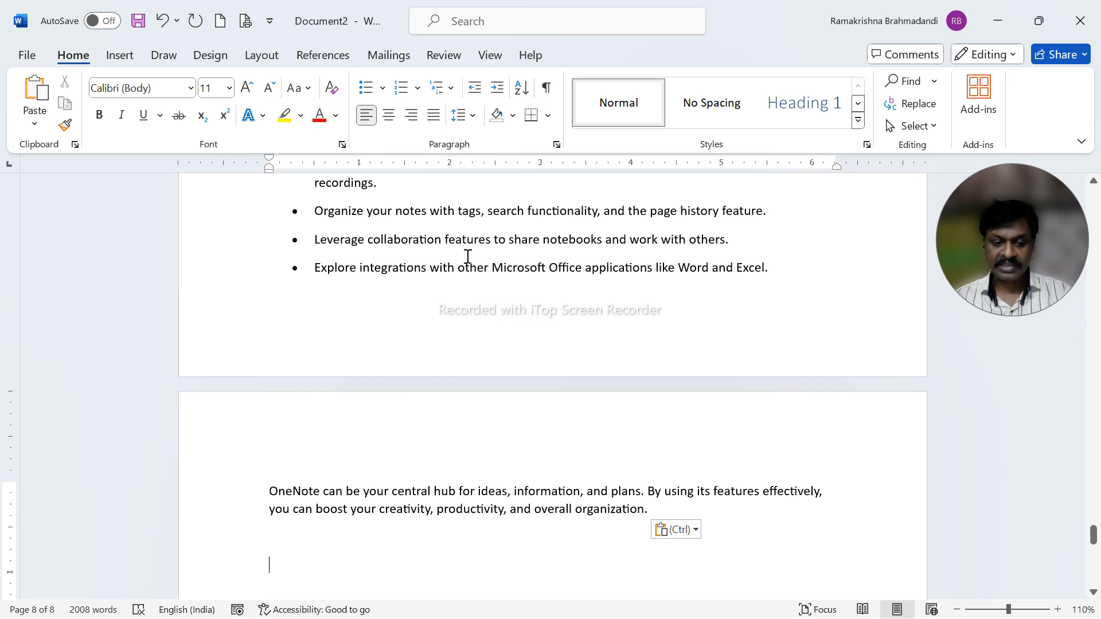
Delete all the contents of Document2 and close it without saving.
key(ctrl+a)
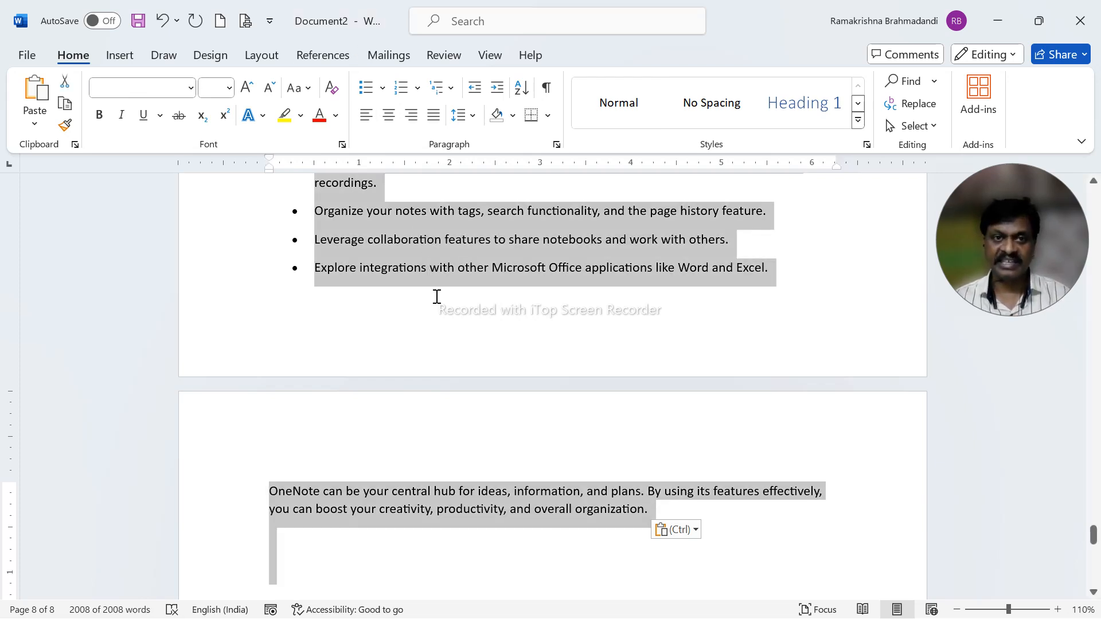
key(Delete)
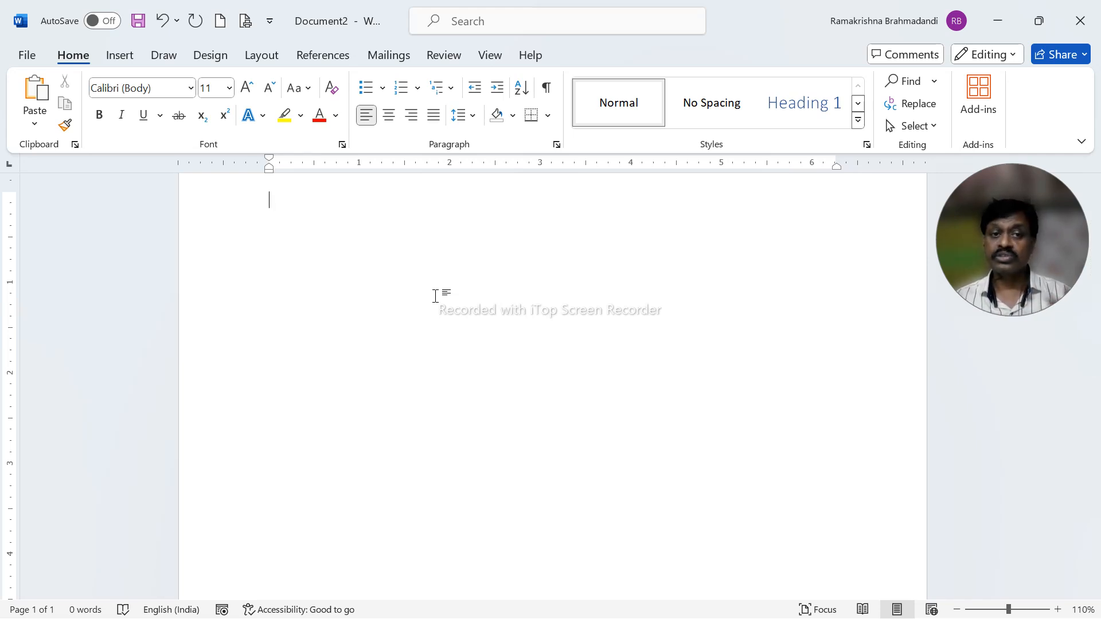
key(ctrl+w)
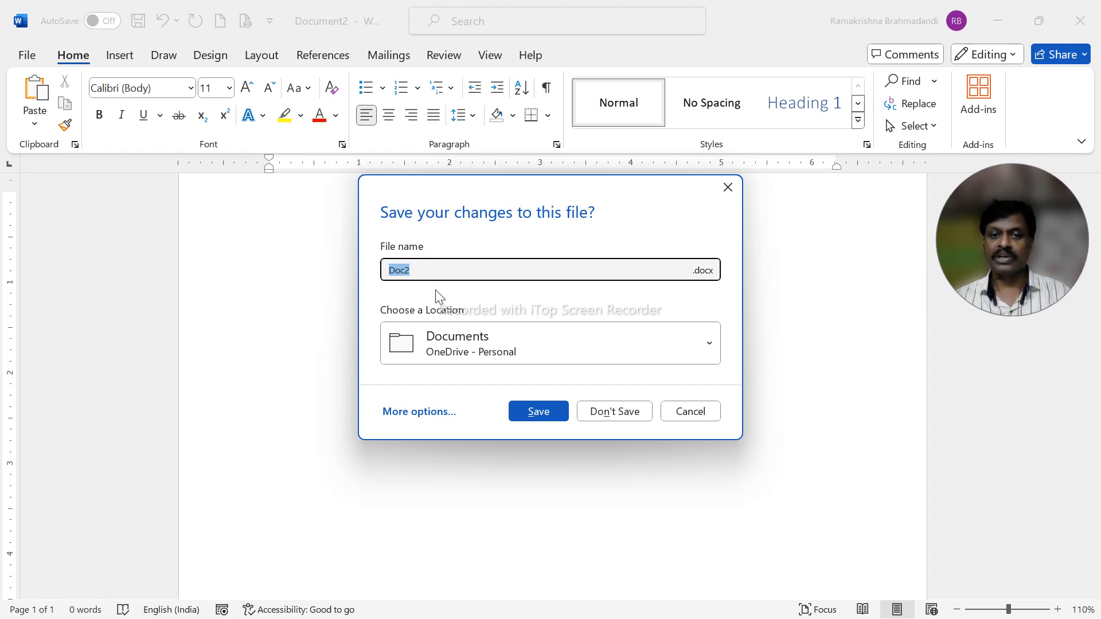
click(620, 417)
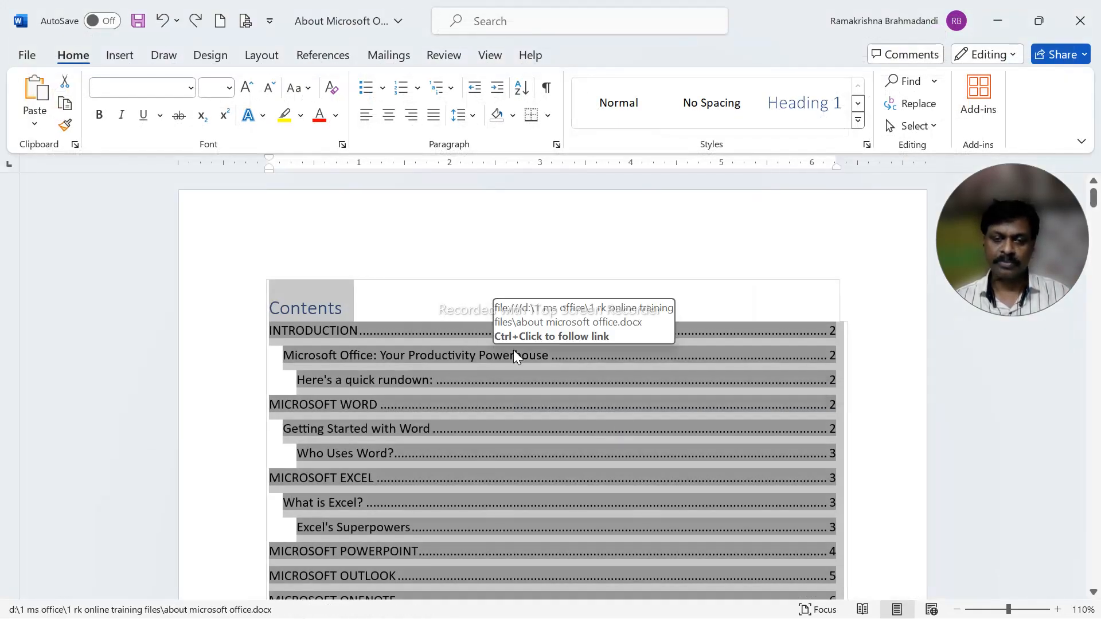
Clear the selection in the Word document, return to the PowerPoint slide show and advance to the CTRL + B slide.
click(516, 378)
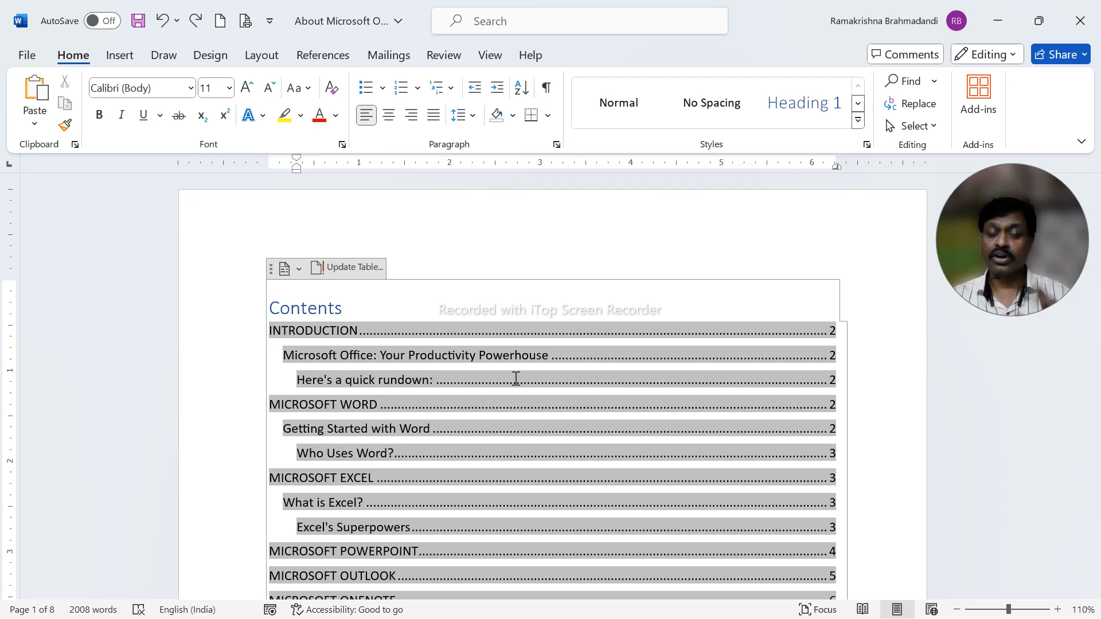
key(alt+Tab)
key(alt+Tab)
key(Right)
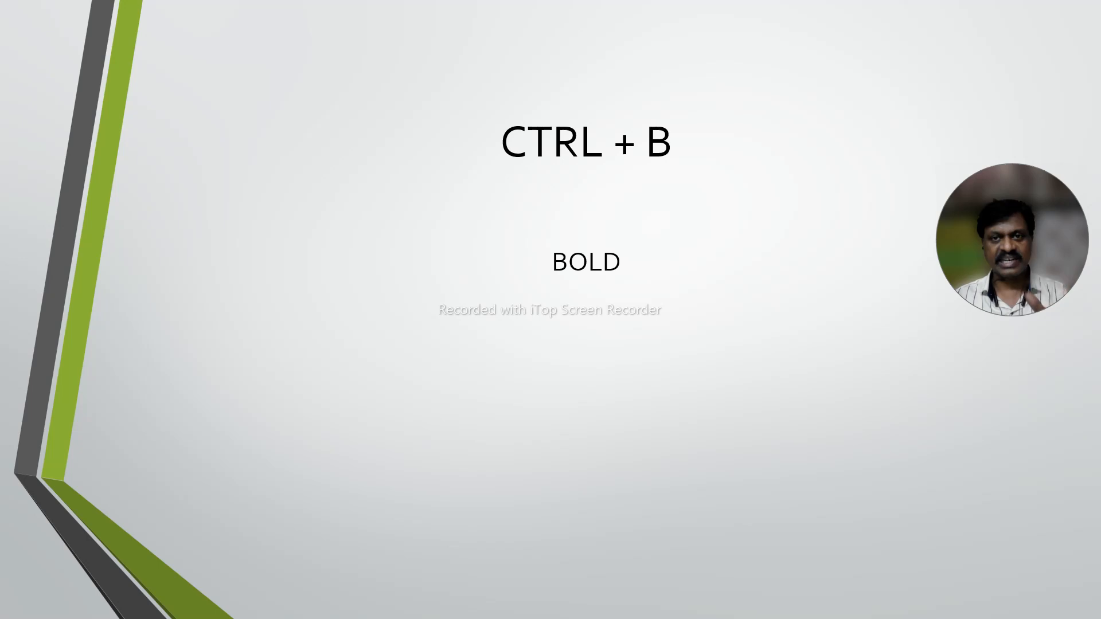
Switch to the Word document and bold the paragraph beginning "Microsoft Word, or simply Word" under the MICROSOFT WORD heading, removing the bold again.
key(alt+Tab)
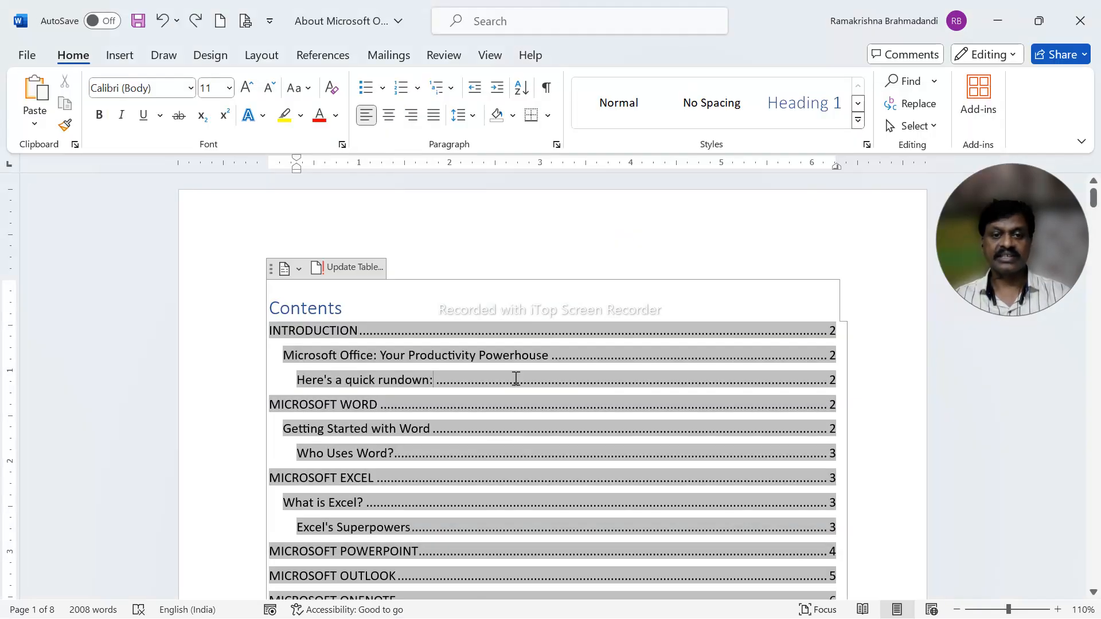
scroll(516, 379, down, 10)
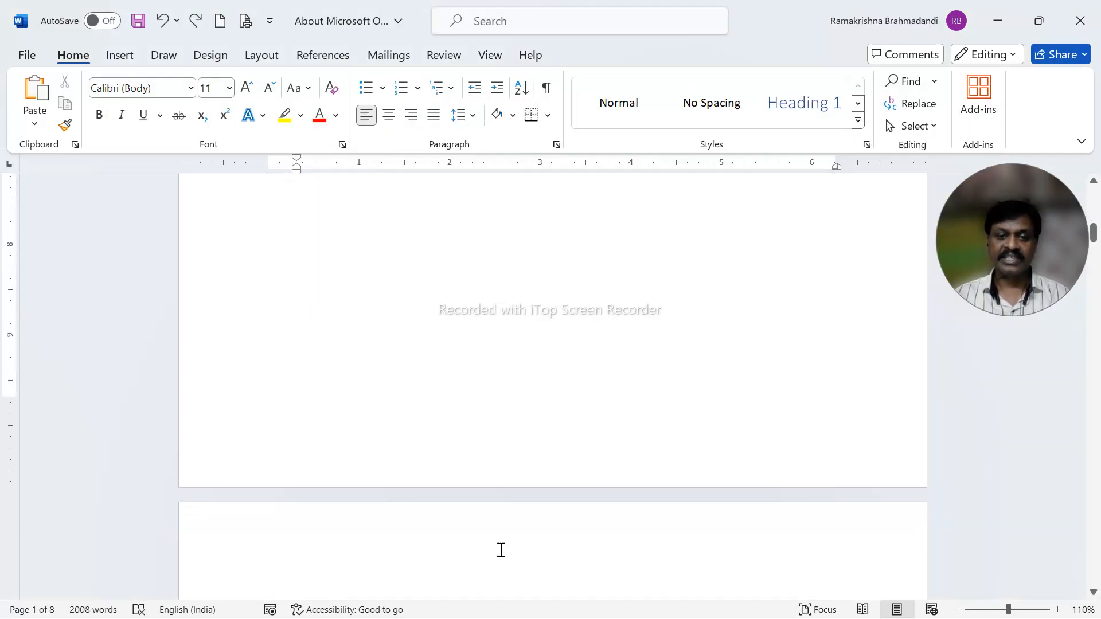
scroll(541, 314, down, 15)
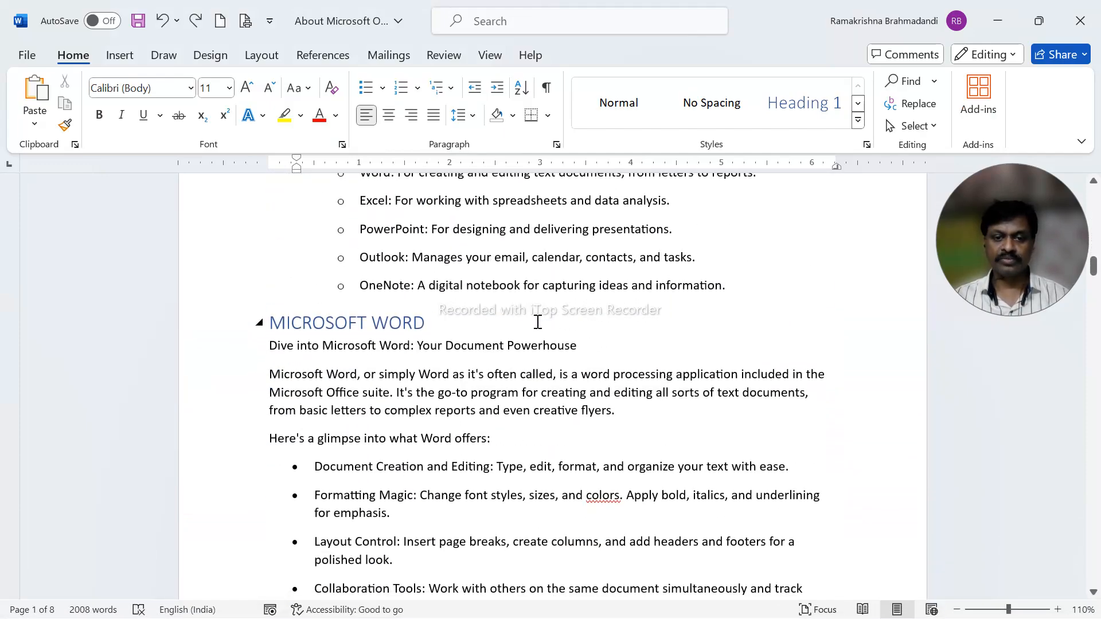
scroll(538, 322, down, 1)
scroll(430, 337, up, 2)
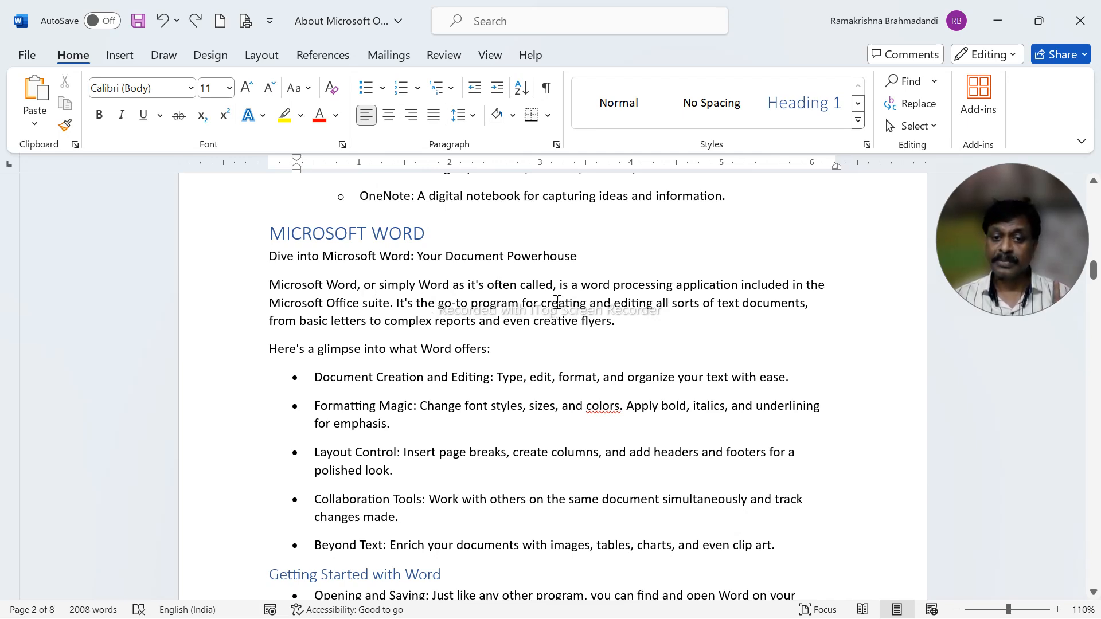
click(556, 302)
double_click(557, 302)
triple_click(496, 308)
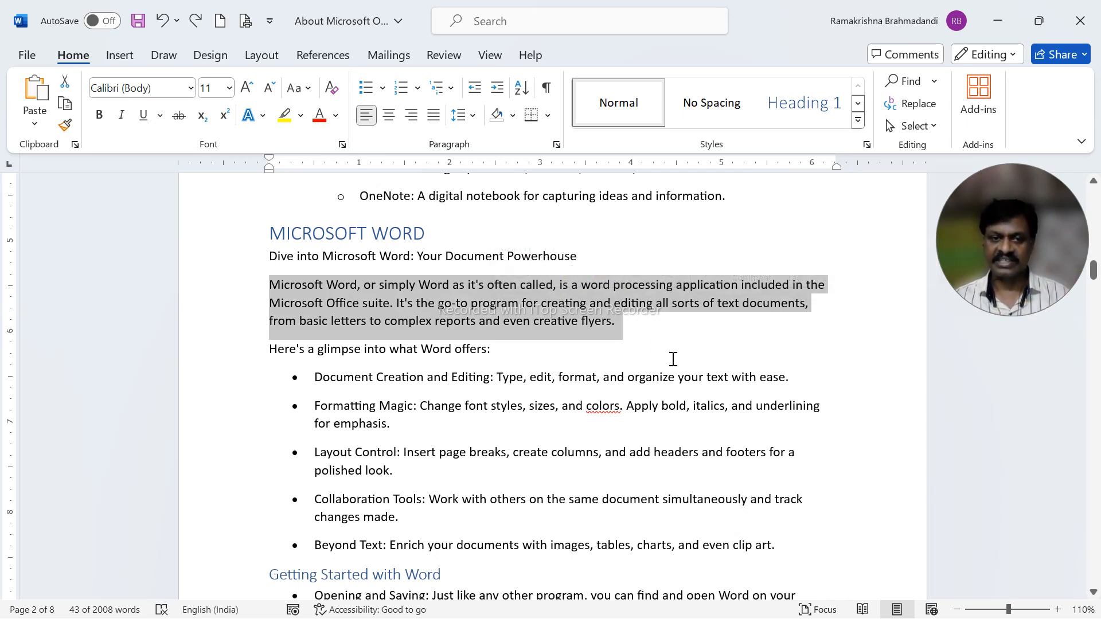
key(ctrl+b)
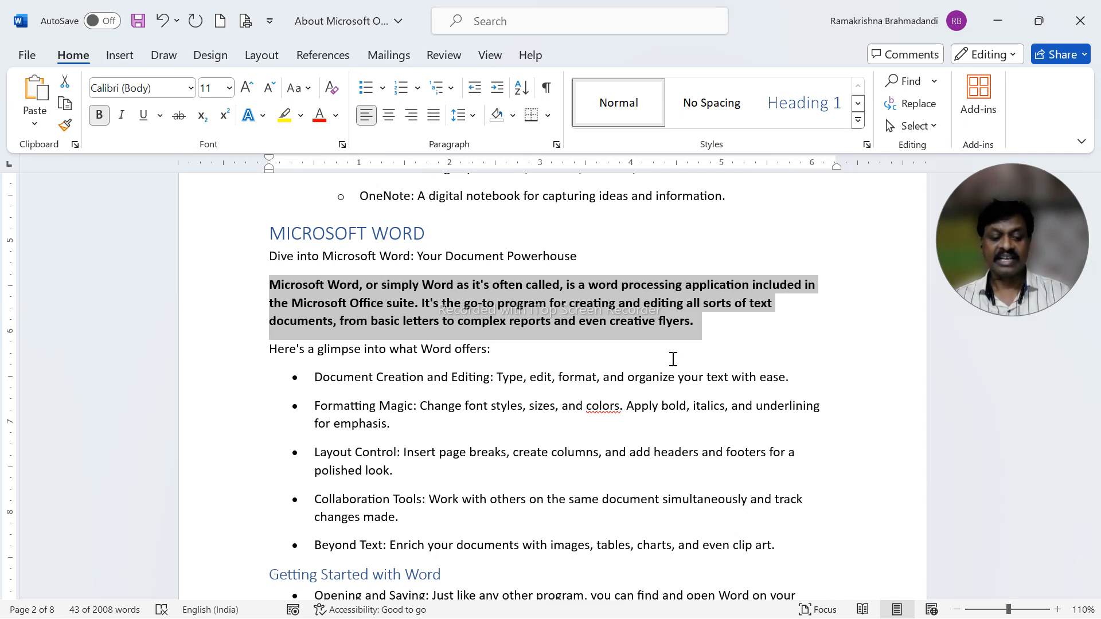
key(ctrl+b)
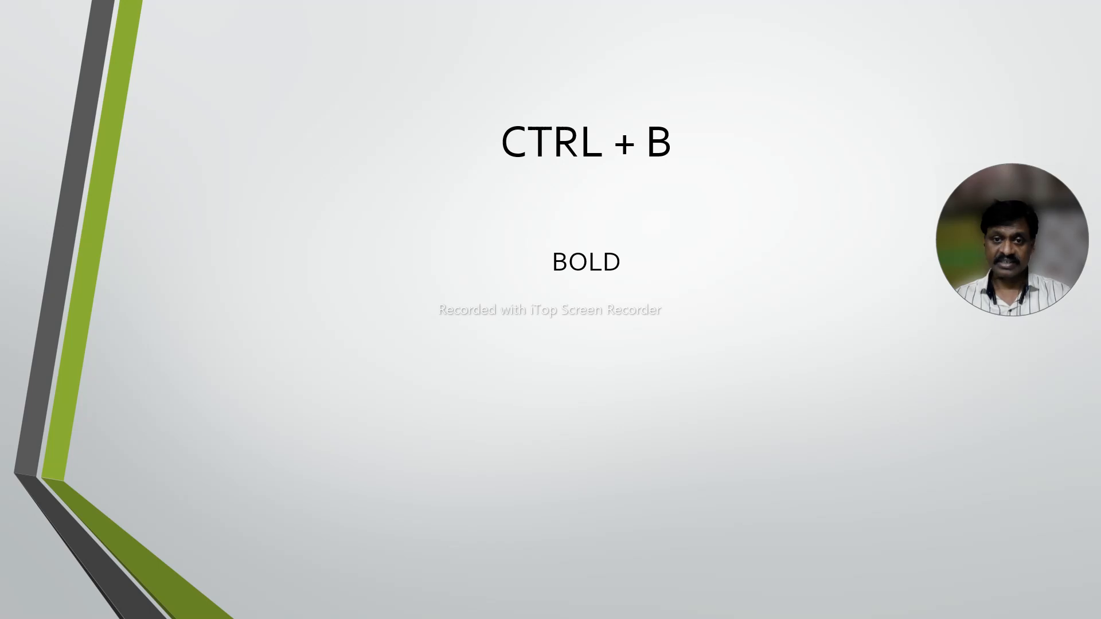
Advance the slide show past the CTRL + C slide to the CTRL + D slide.
key(Right)
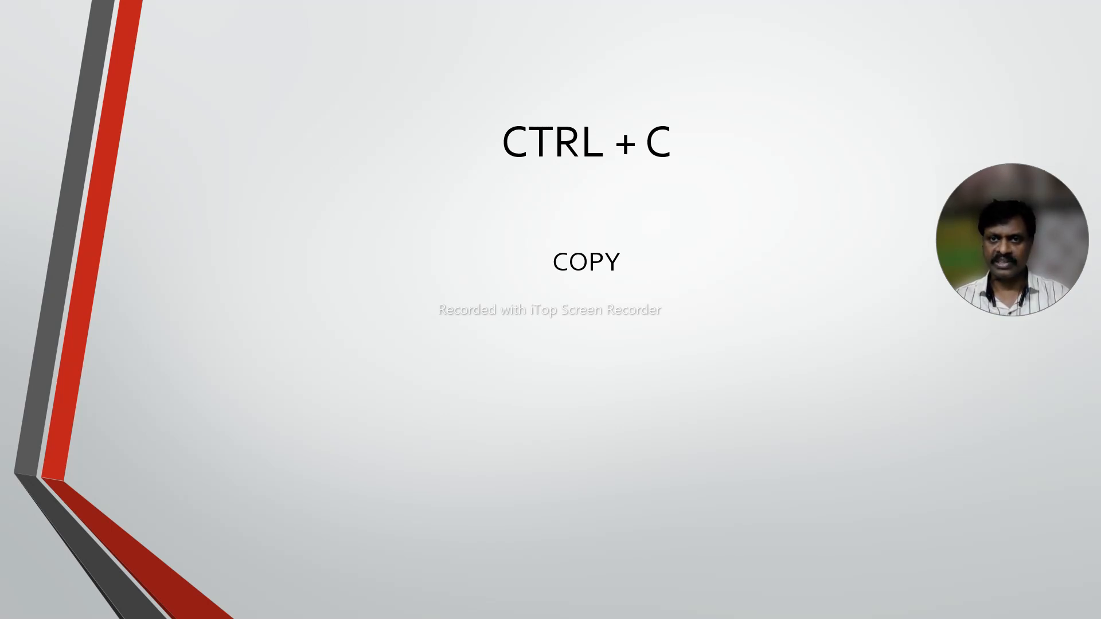
key(Right)
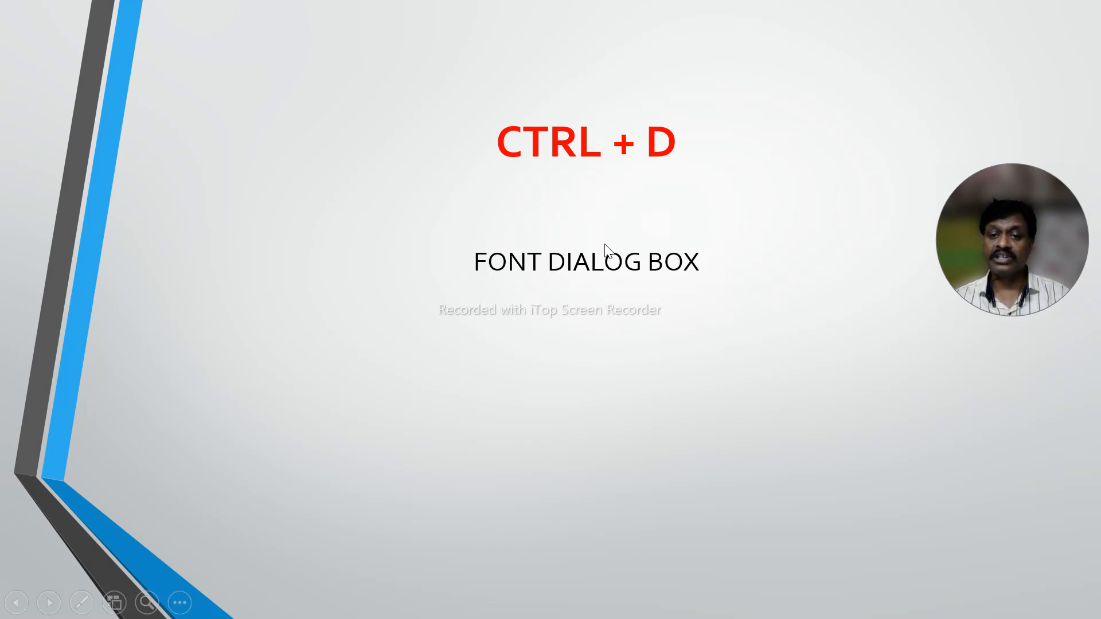
Return to Word and open the font settings for the selected paragraph, choosing Arial Black as the font.
key(alt+Tab)
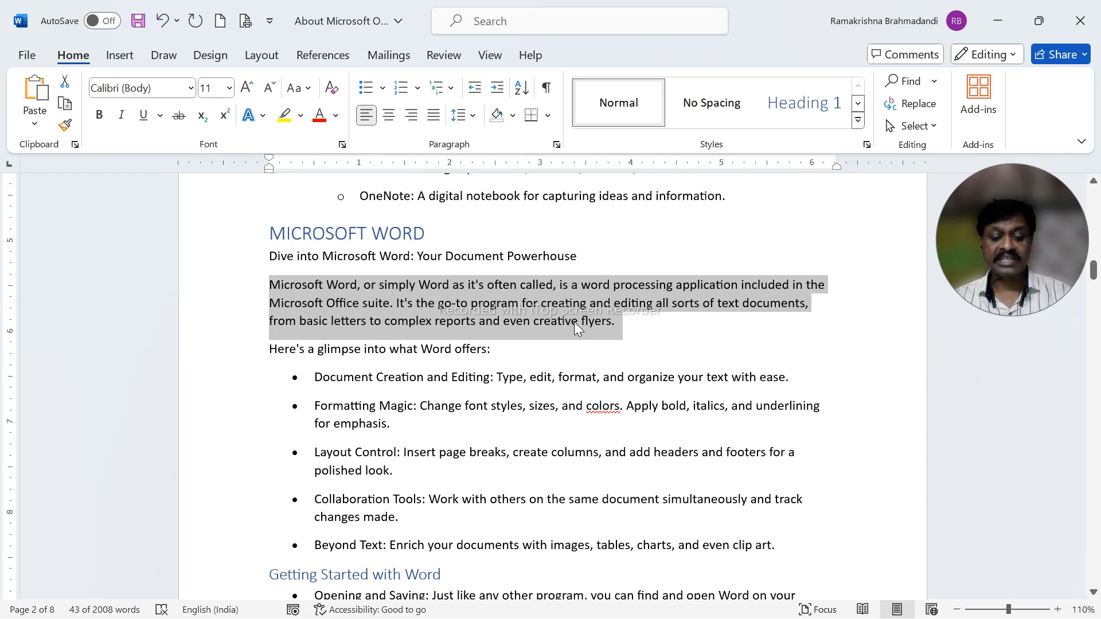
key(ctrl+d)
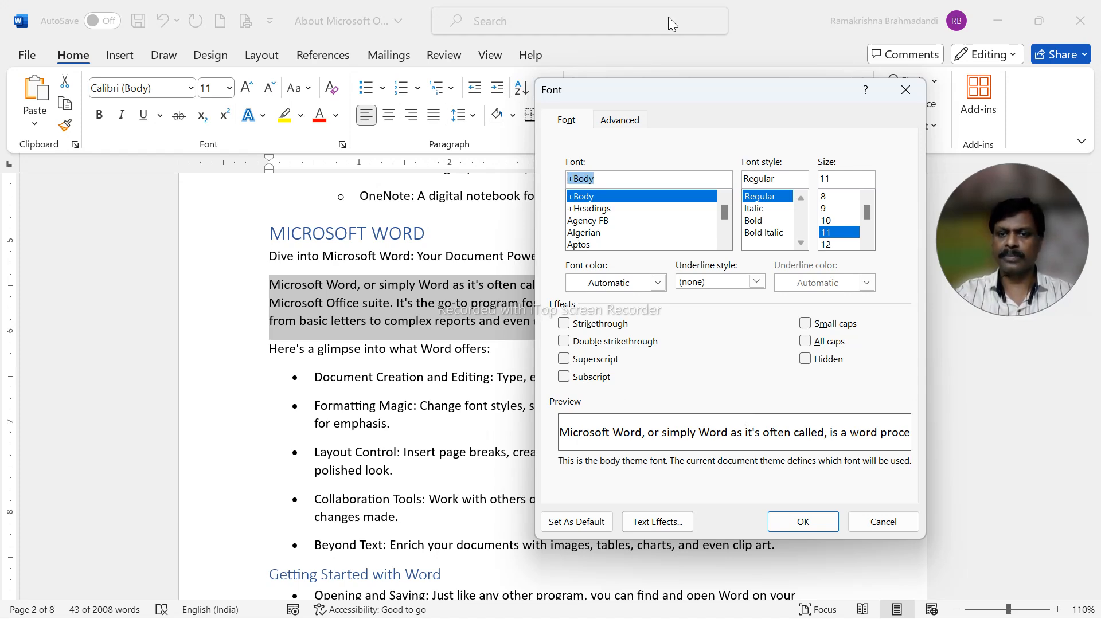
text(Arial Black)
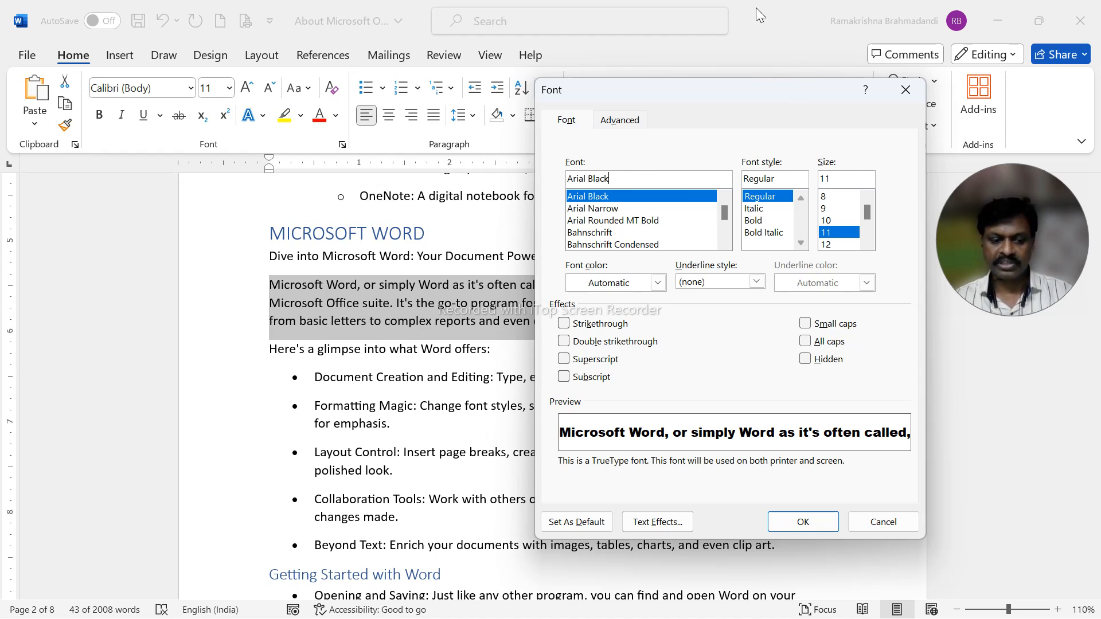
Set the paragraph's font style to Italic and its font size to 15.
key(Tab)
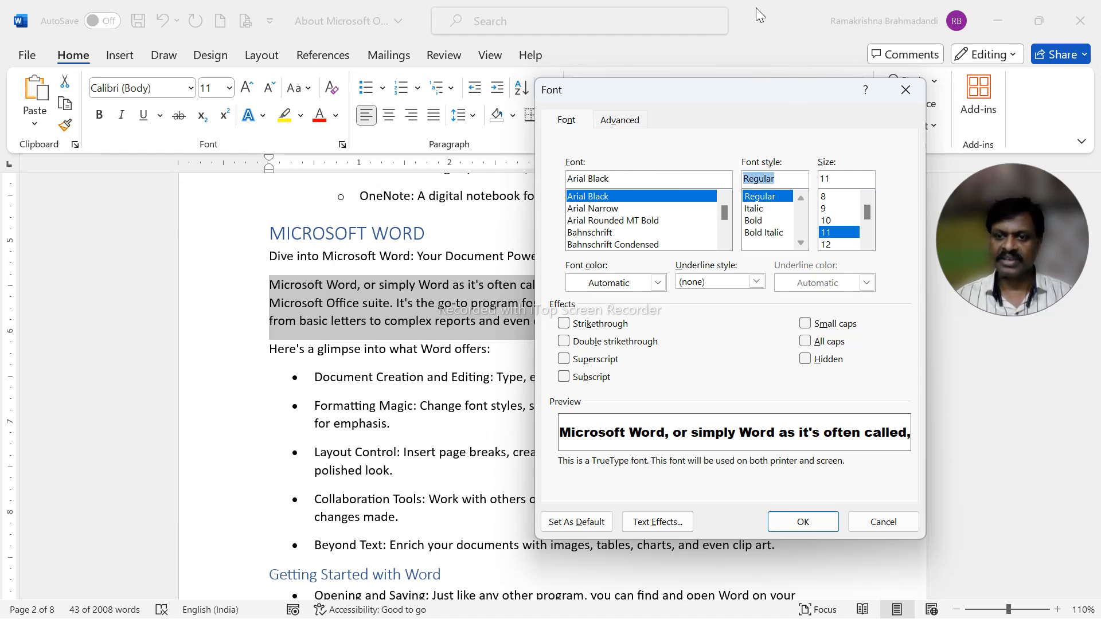
key(Down)
key(Down)
key(Down)
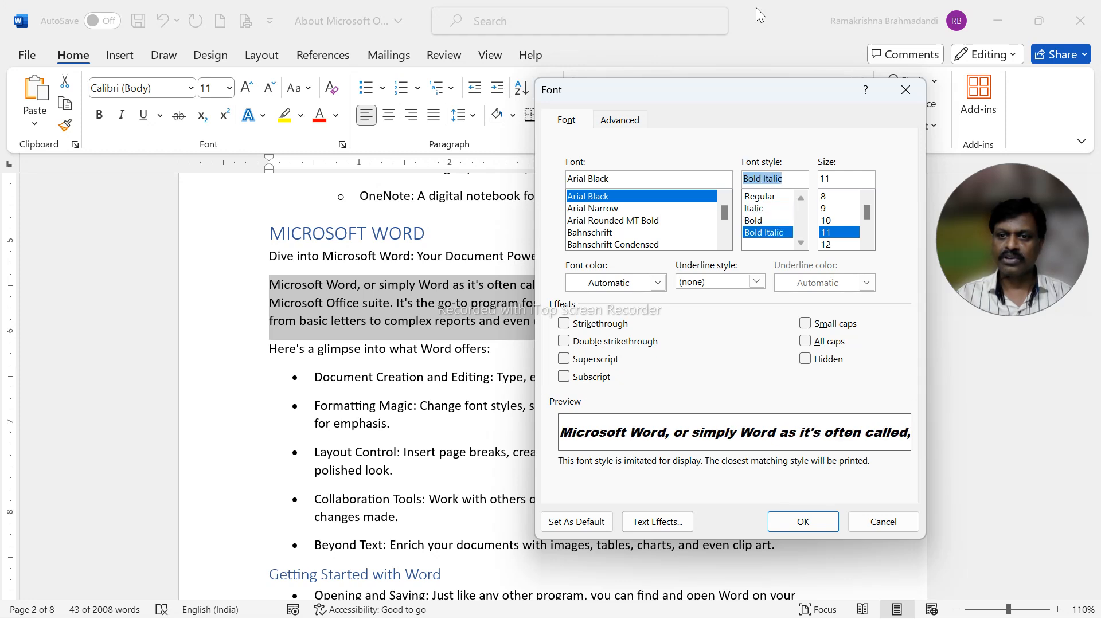
key(Up)
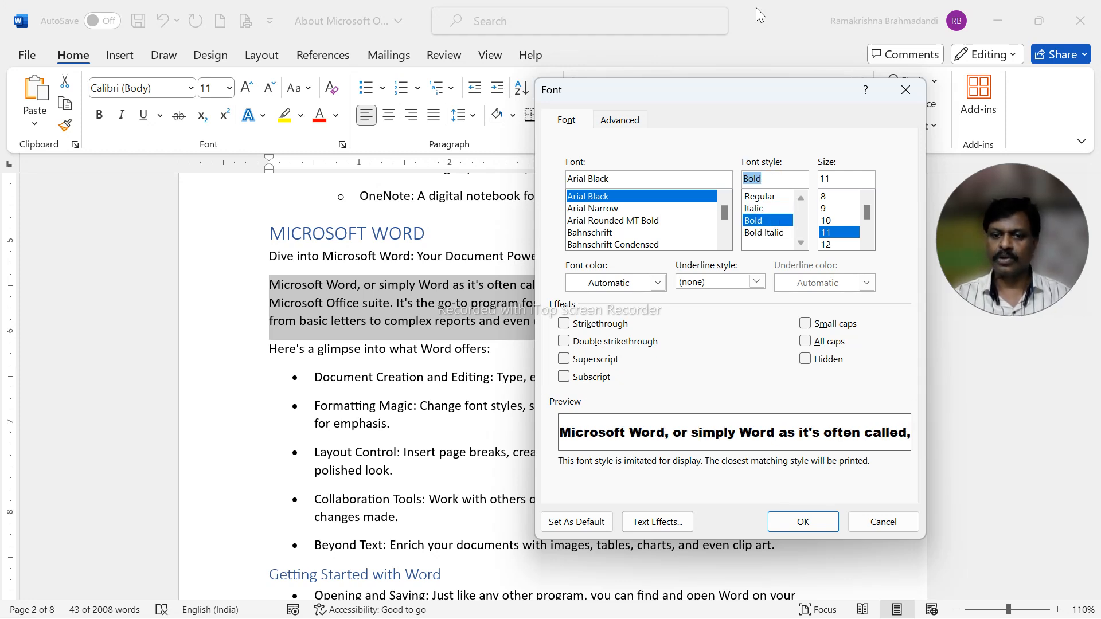
key(Up)
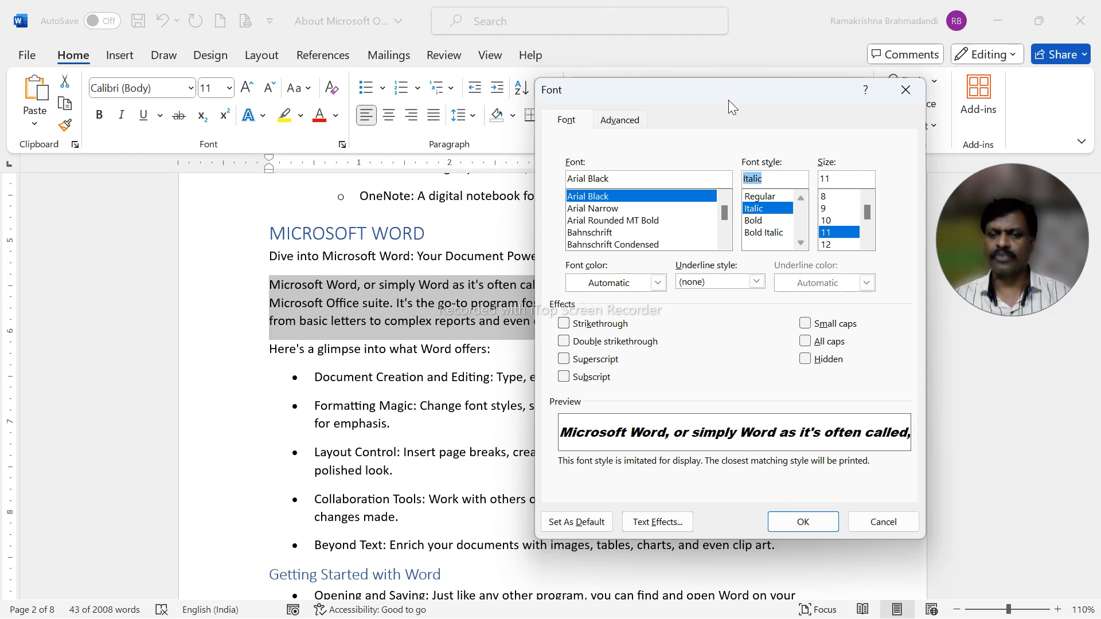
key(Tab)
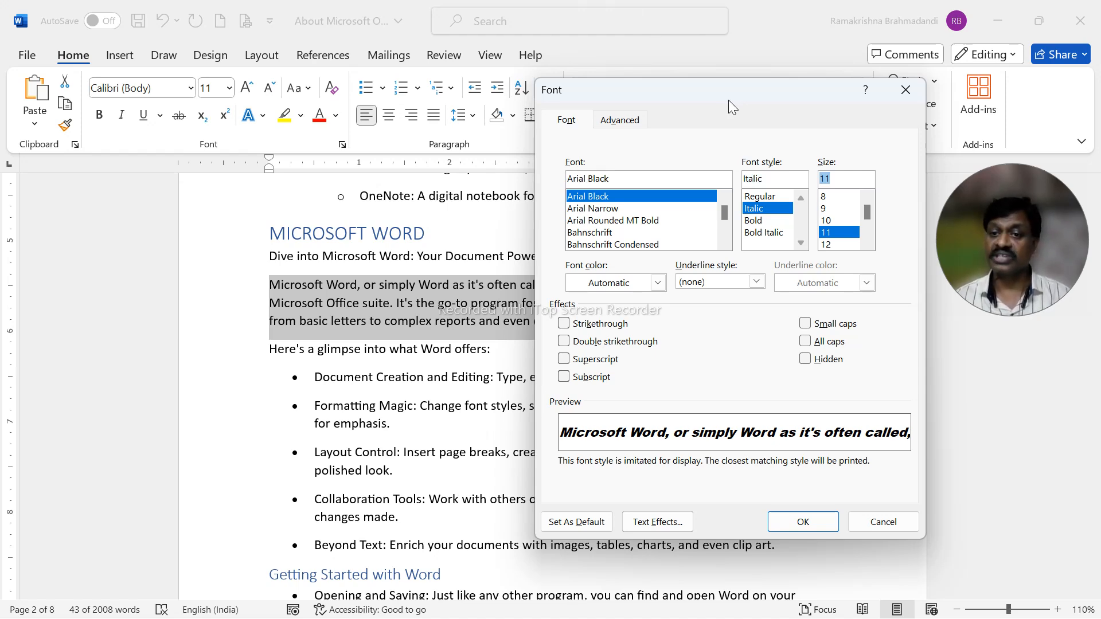
text(15)
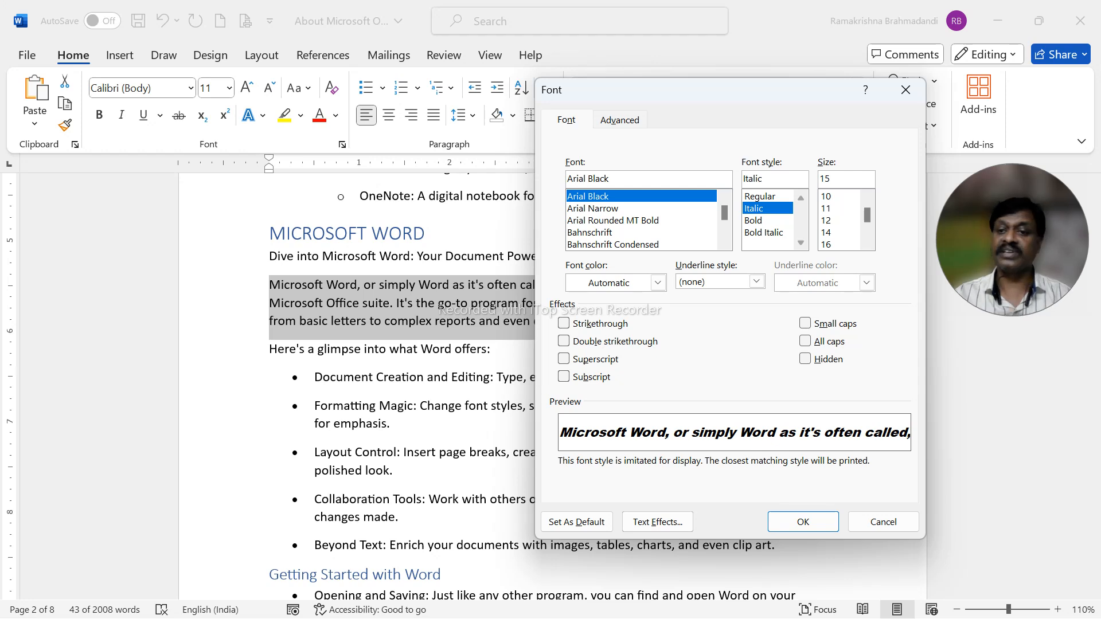
Set the paragraph's font color to the standard color Red.
key(Tab)
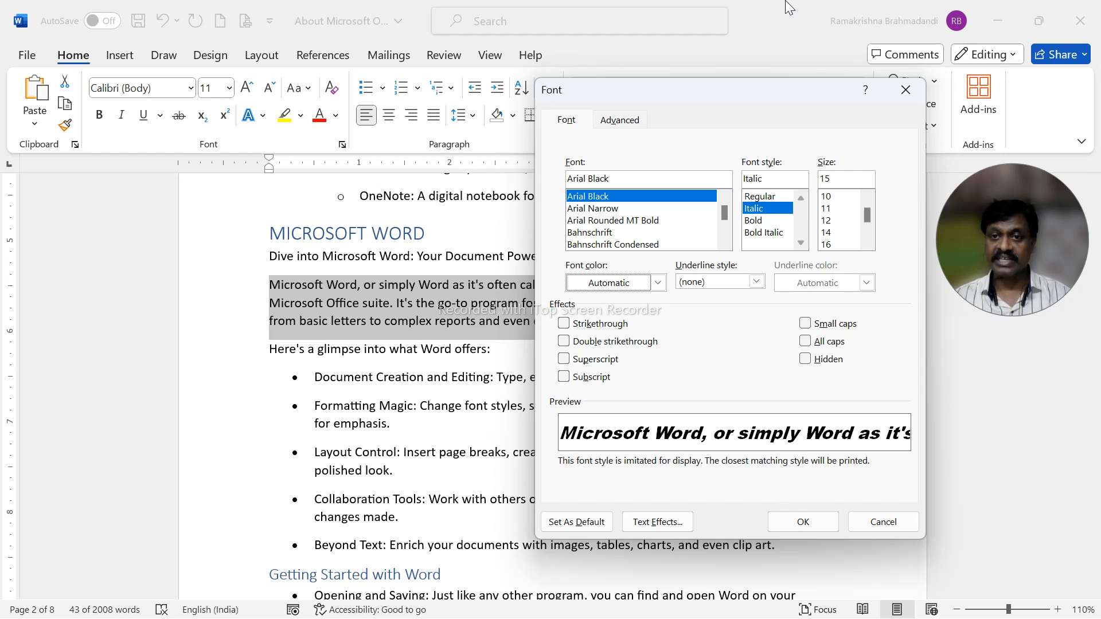
key(alt+Down)
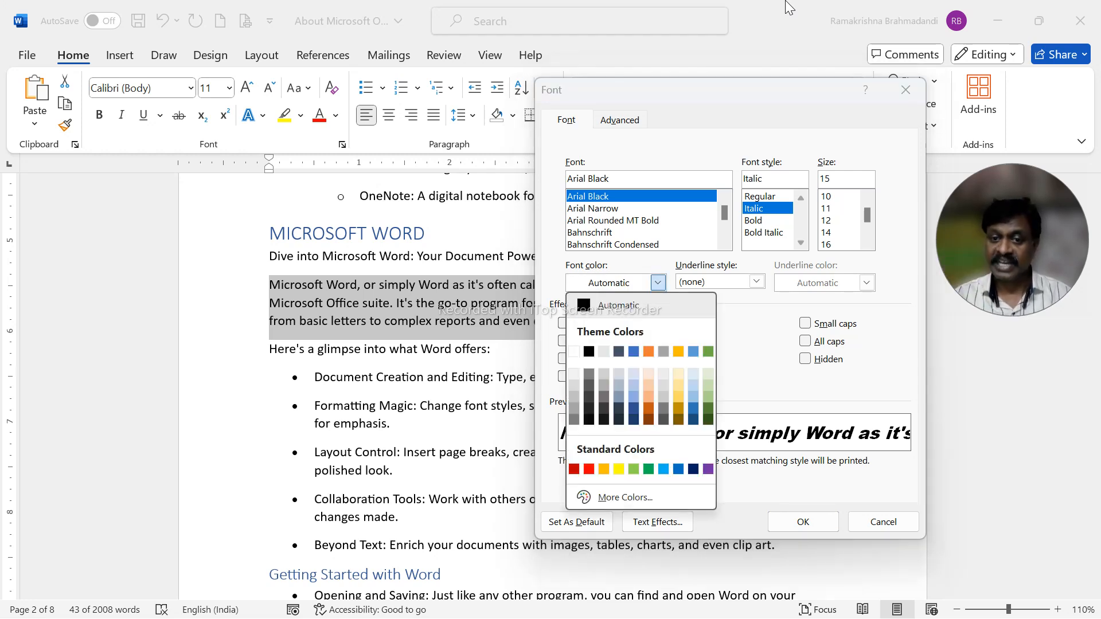
key(Down)
key(Down)
key(Down)
key(Down)
key(Down)
key(Down)
key(Down)
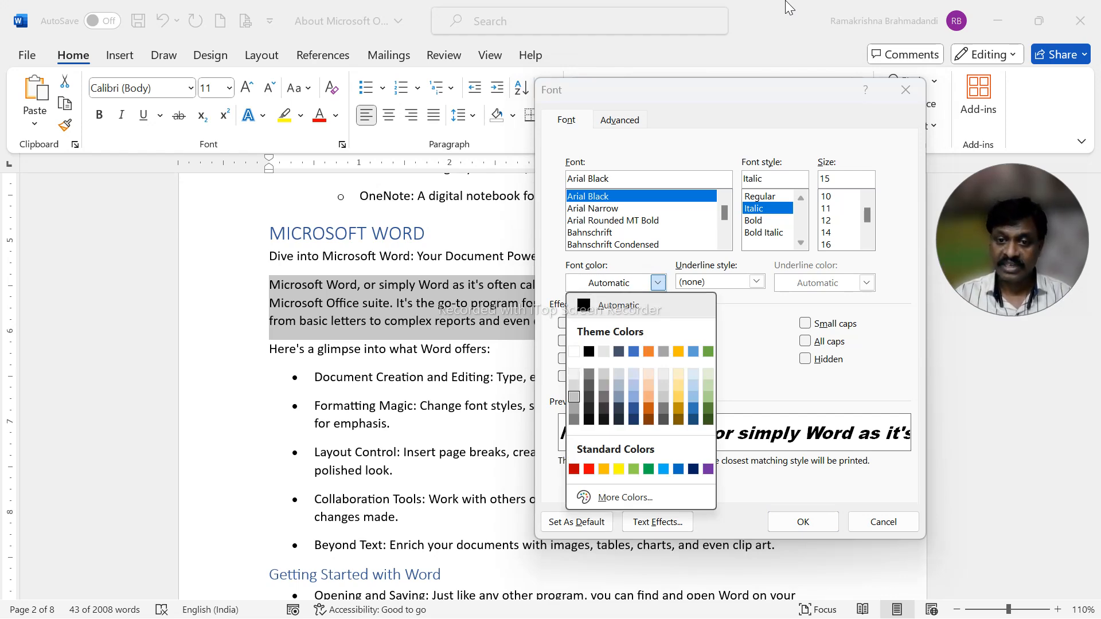
key(Right)
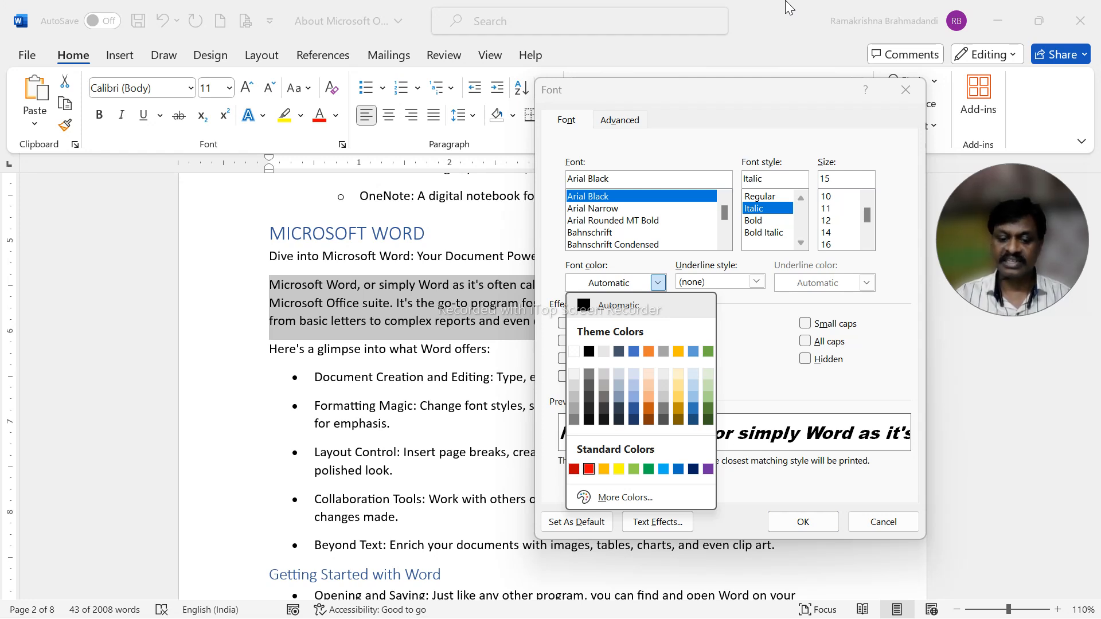
key(Return)
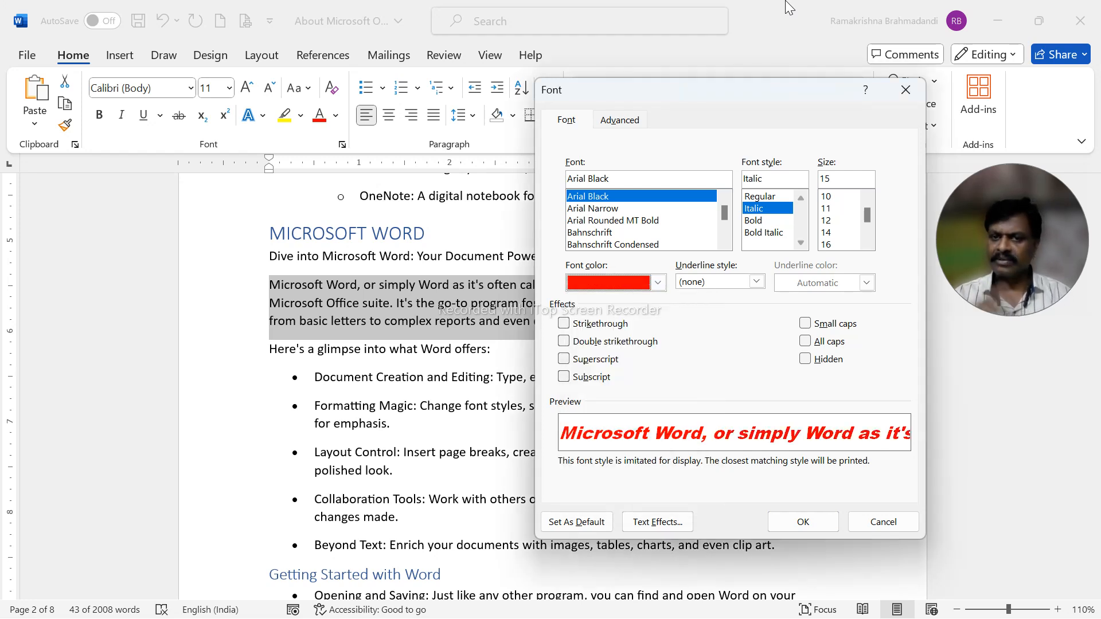
Choose the thick single line as the paragraph's underline style.
key(Tab)
key(alt+Down)
key(Down)
key(Down)
key(Down)
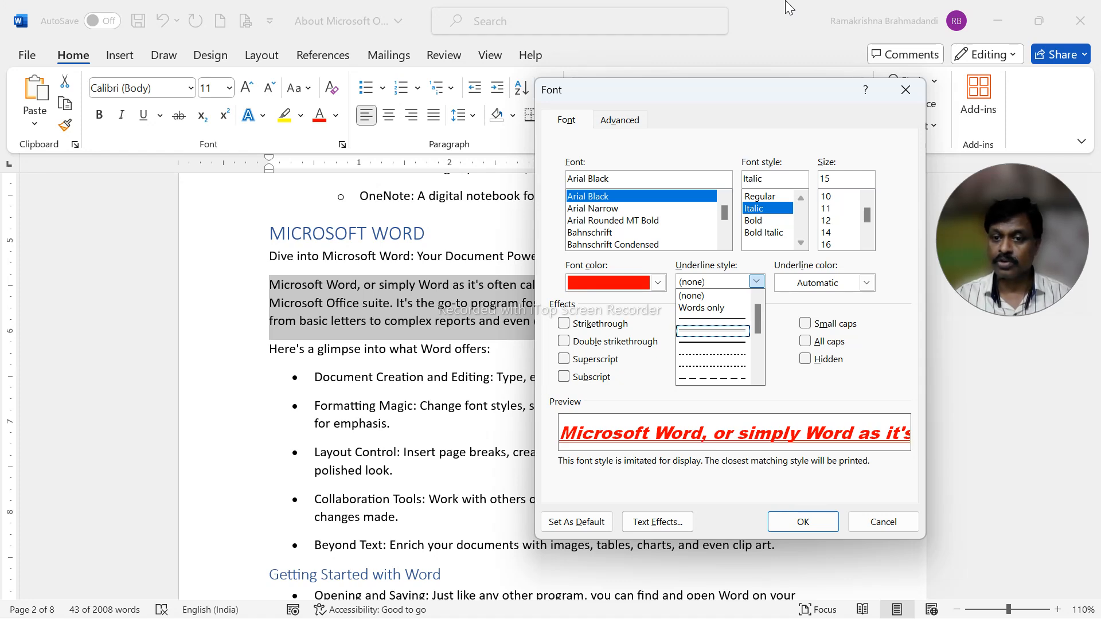
key(Down)
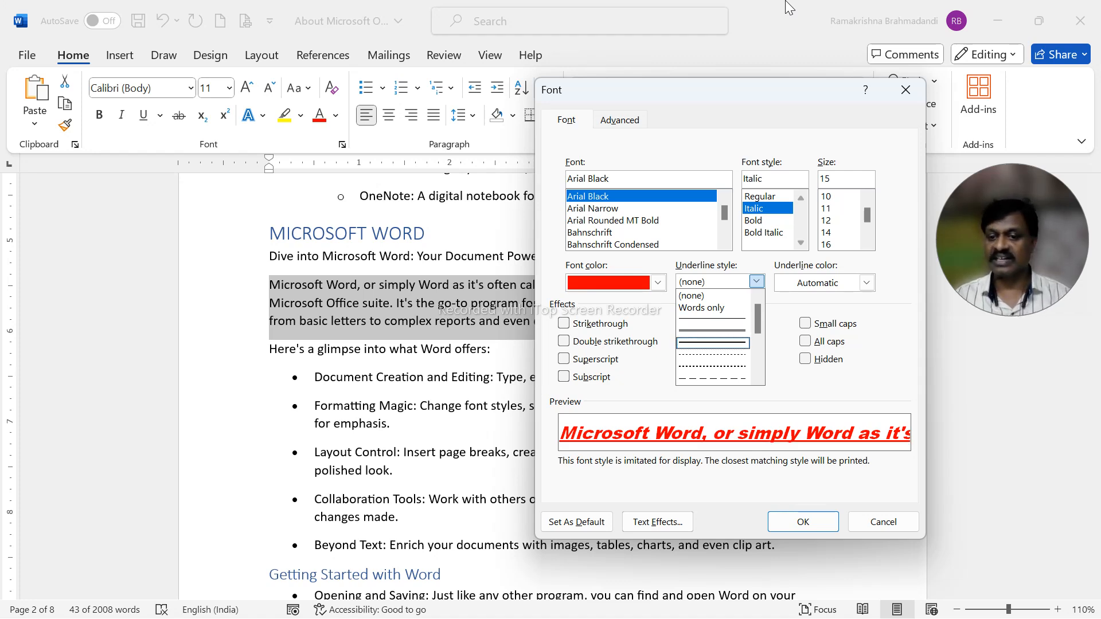
Set the underline color to the standard color Green and apply the font settings to the selected paragraph.
key(Tab)
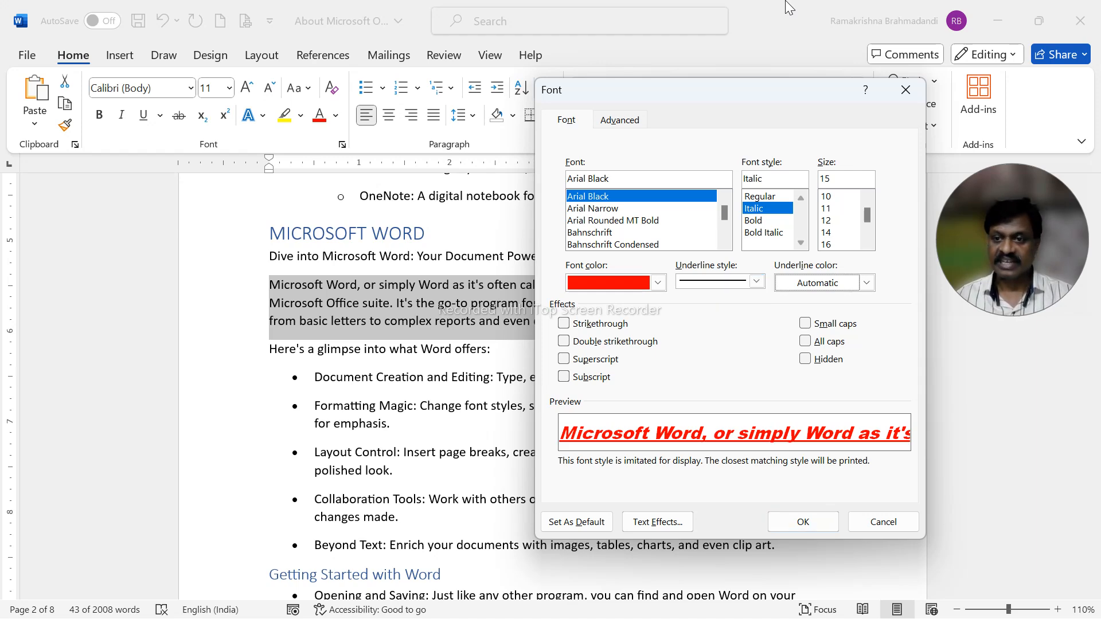
key(alt+Down)
key(Down)
key(Down)
key(Down)
key(Down)
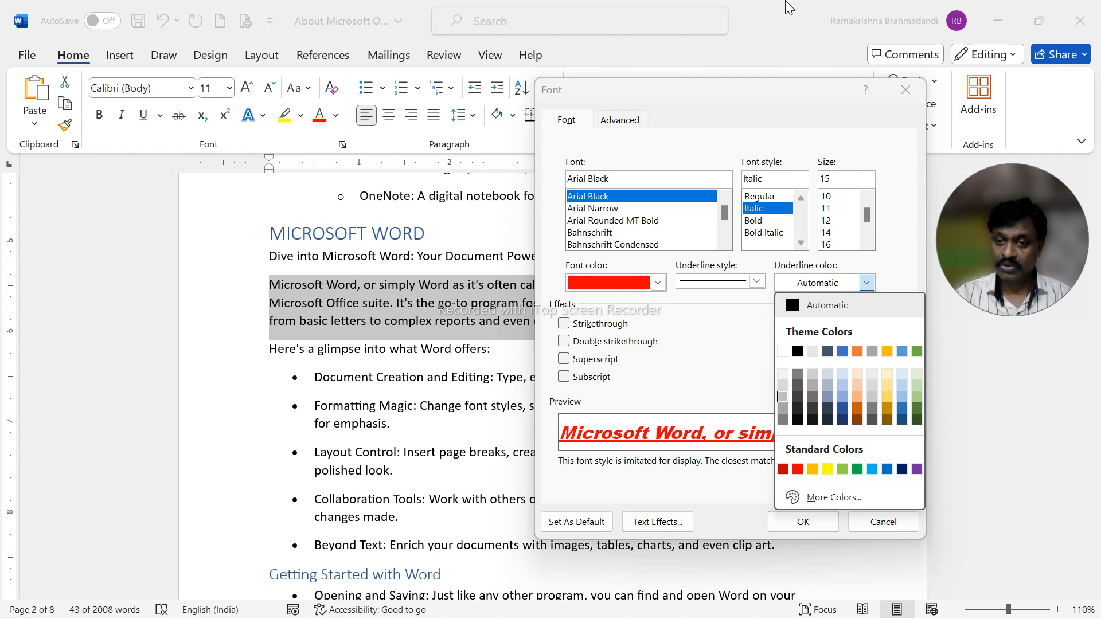
key(Down)
key(Down)
key(Down)
key(Down)
key(Up)
key(Left)
key(Left)
key(Left)
key(Left)
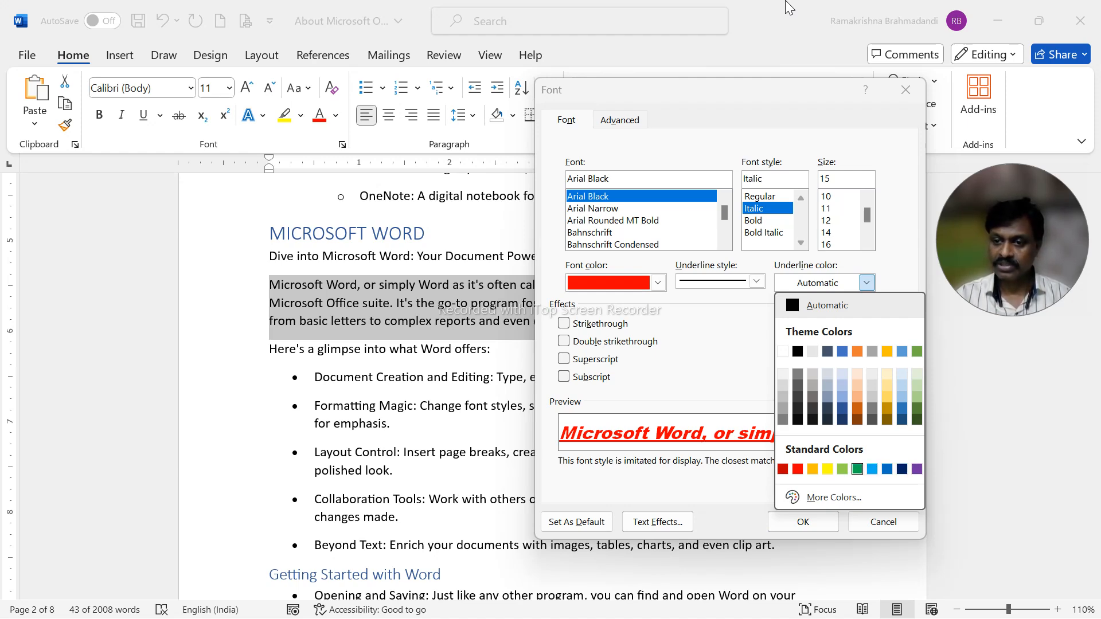
key(Return)
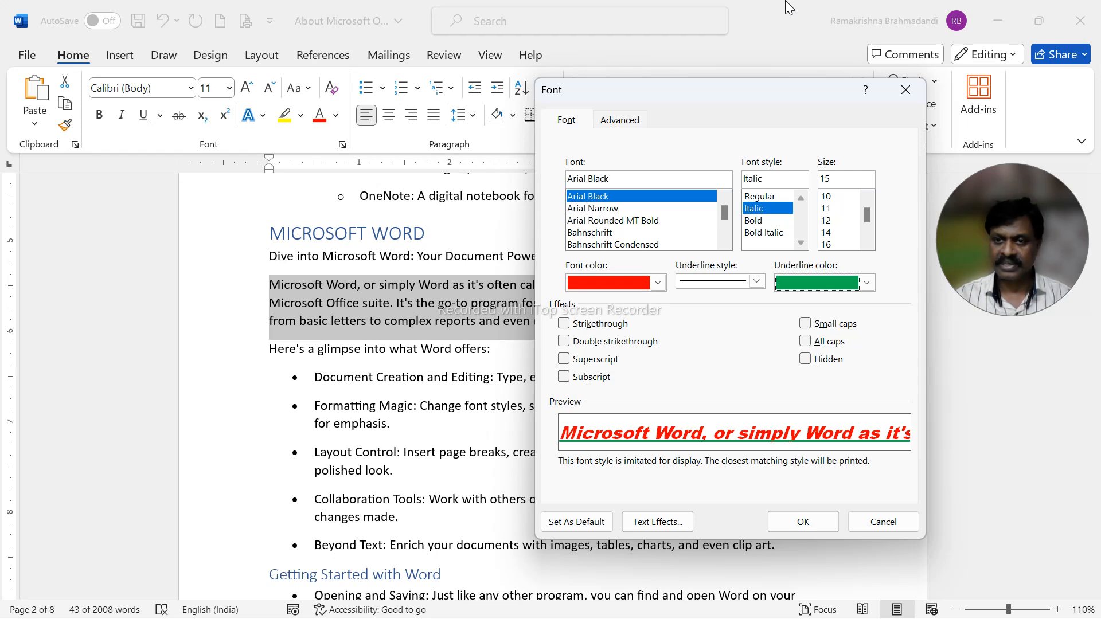
key(Tab)
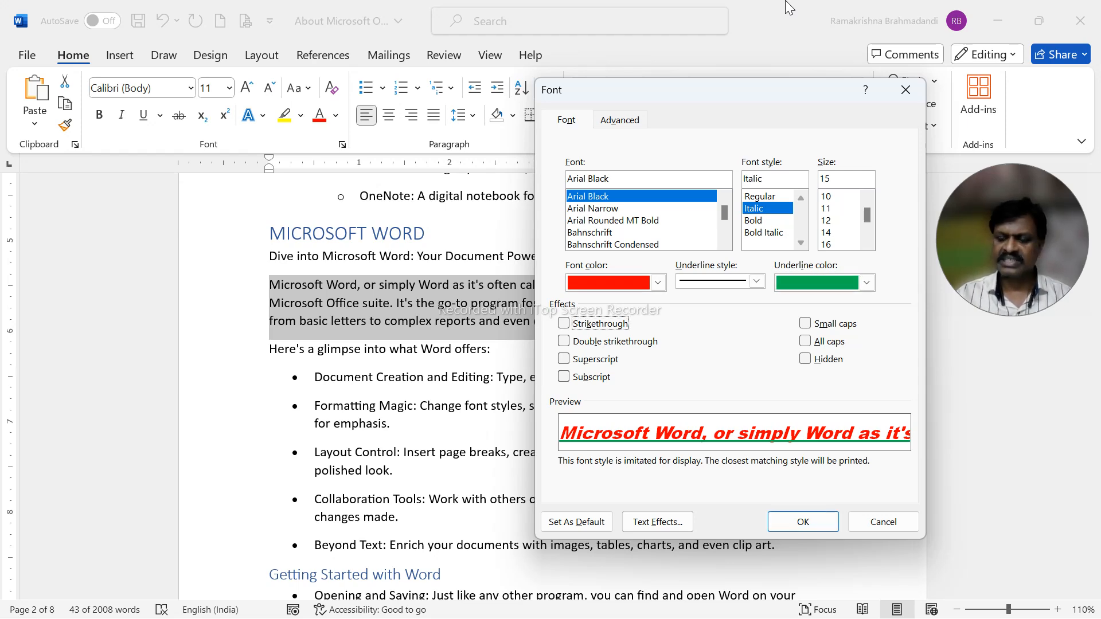
key(Return)
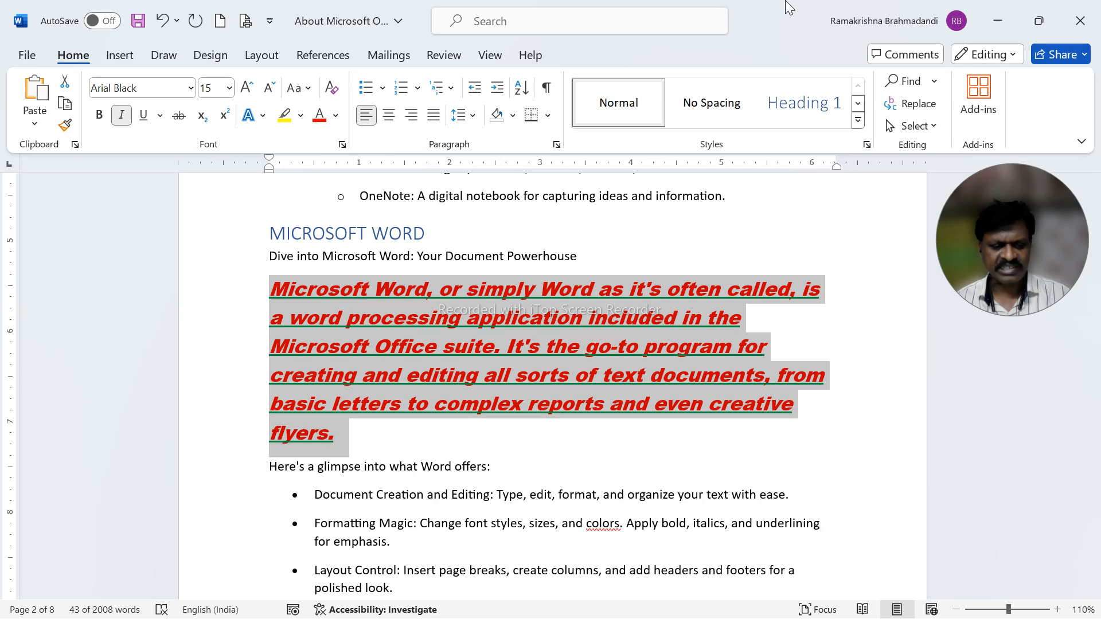
Undo the paragraph's font formatting and advance the slide show to the slide following CTRL + D.
key(ctrl+z)
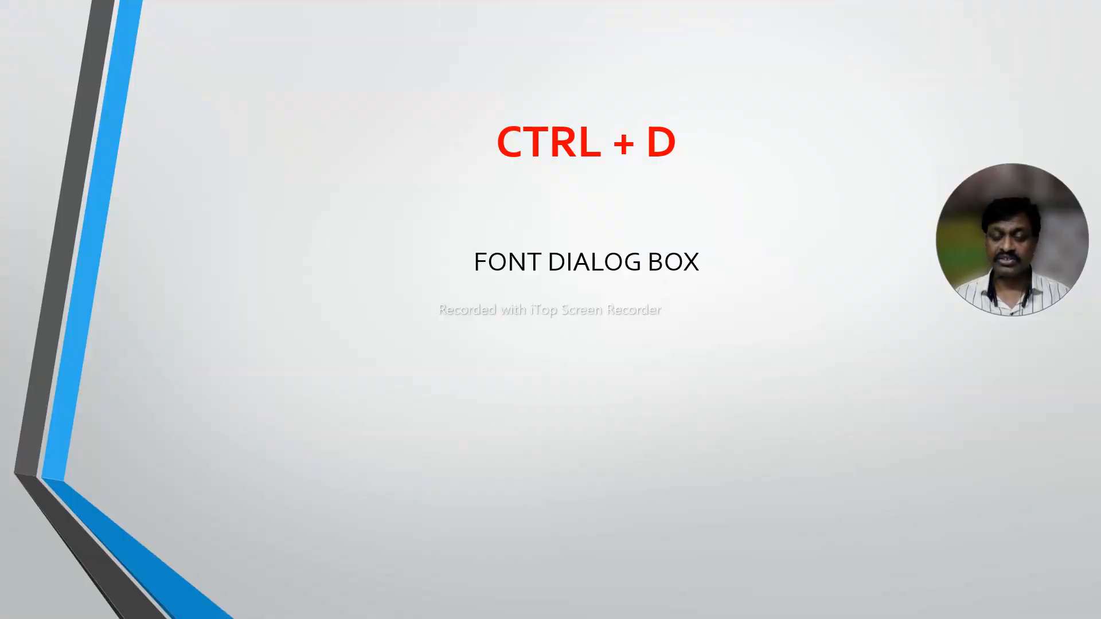
key(Right)
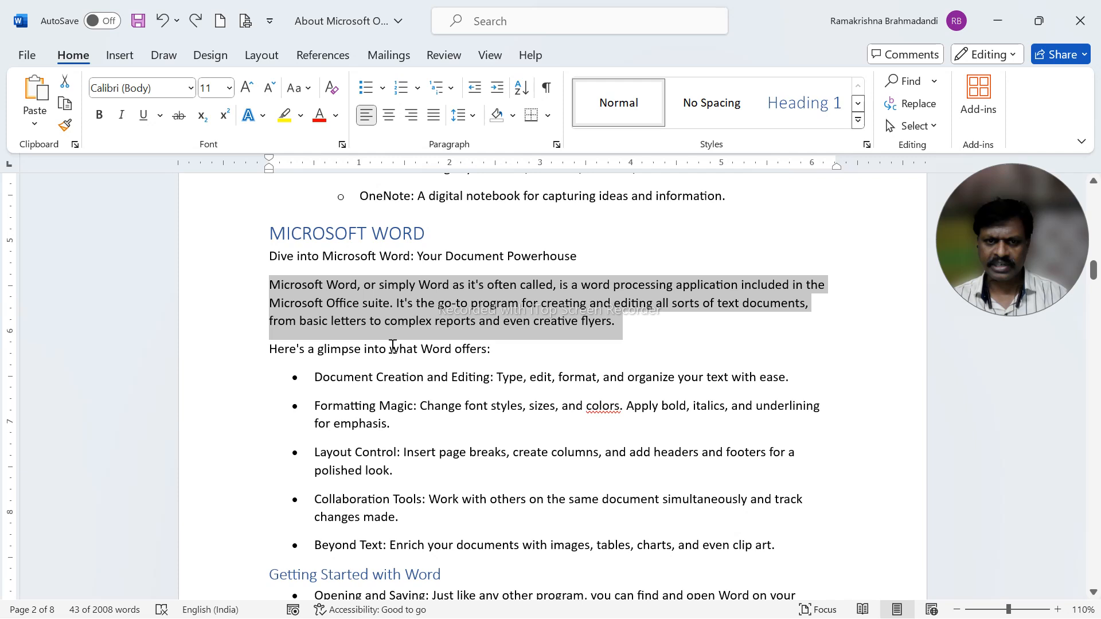
Select the text from the Microsoft Word introductory paragraph through the Beyond Text bullet and open its Paragraph settings.
click(323, 321)
drag(270, 286, 816, 554)
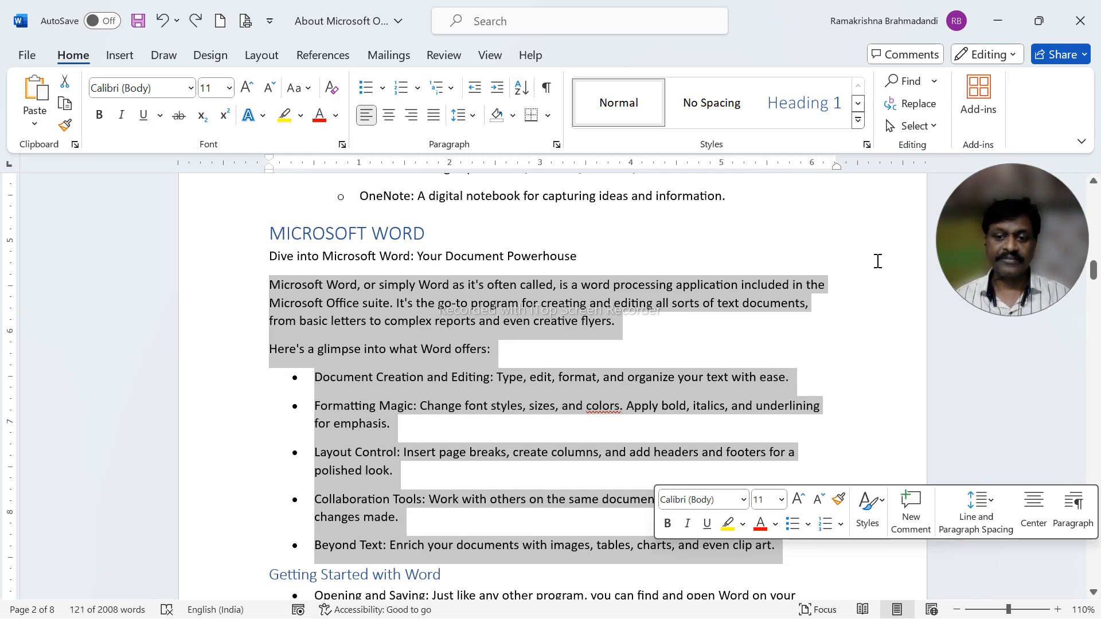
key(alt+h)
key(p)
key(g)
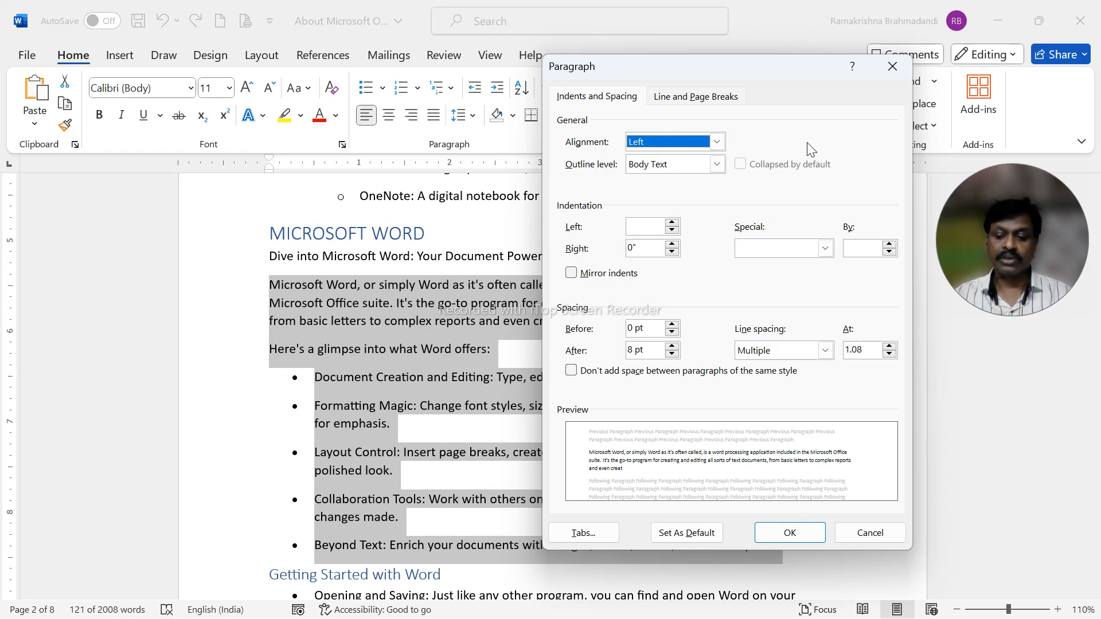
Preview the available paragraph alignments for the selected text and choose Justified.
key(alt+Down)
key(Down)
key(Down)
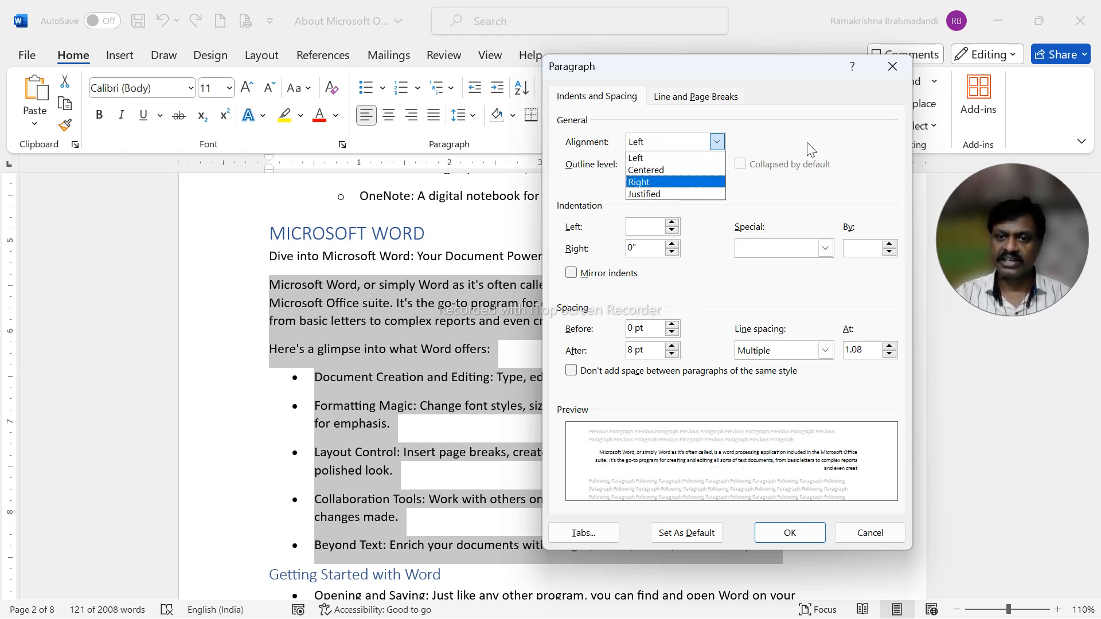
key(Down)
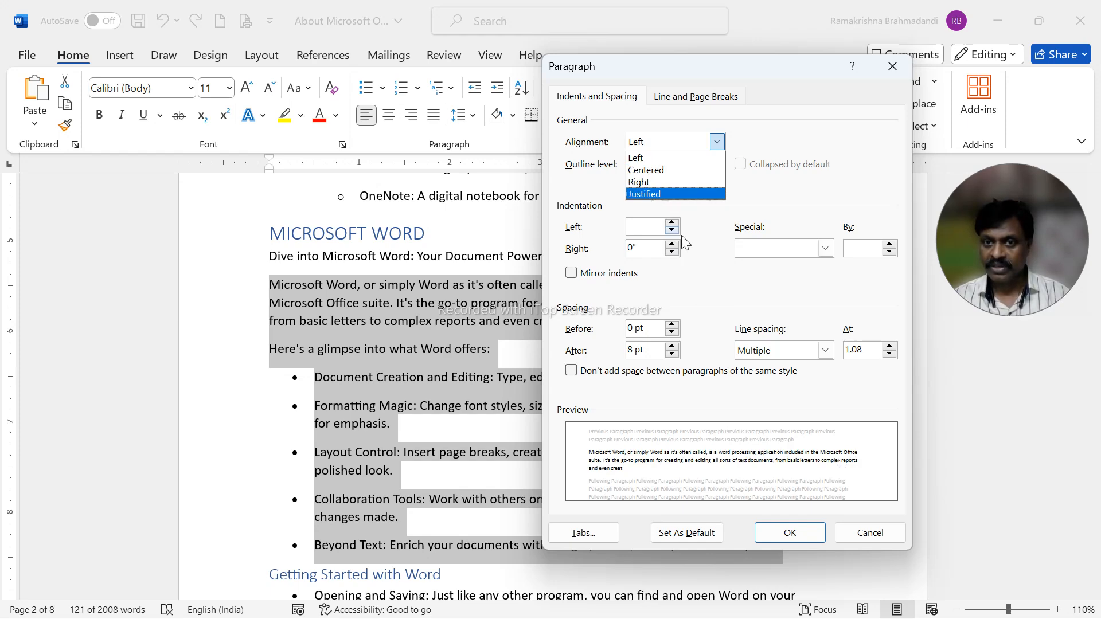
key(Up)
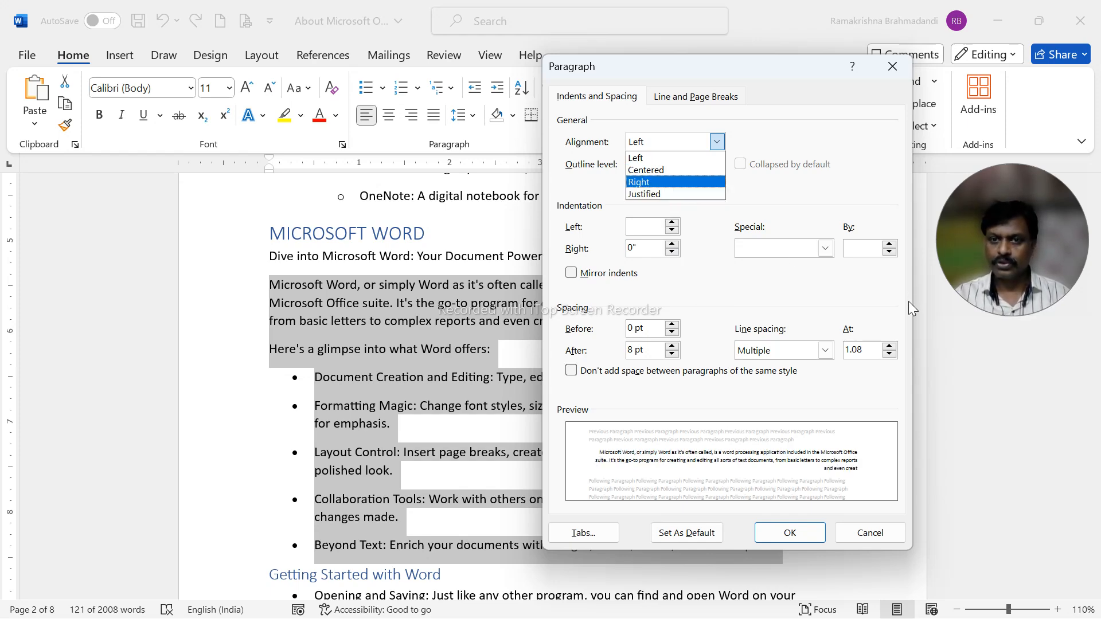
key(Up)
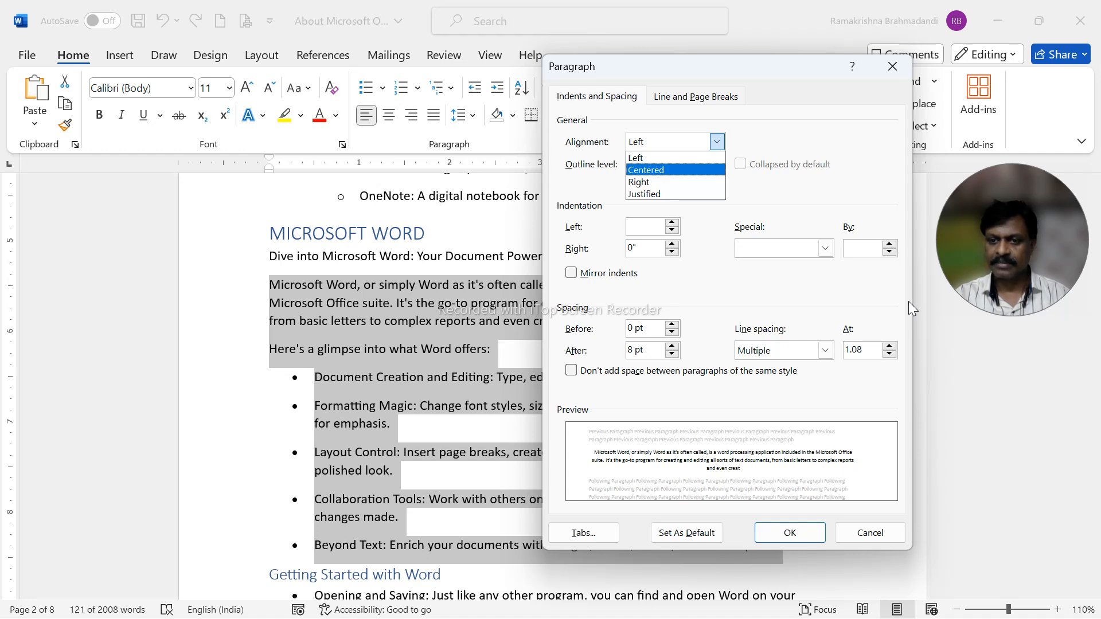
key(Up)
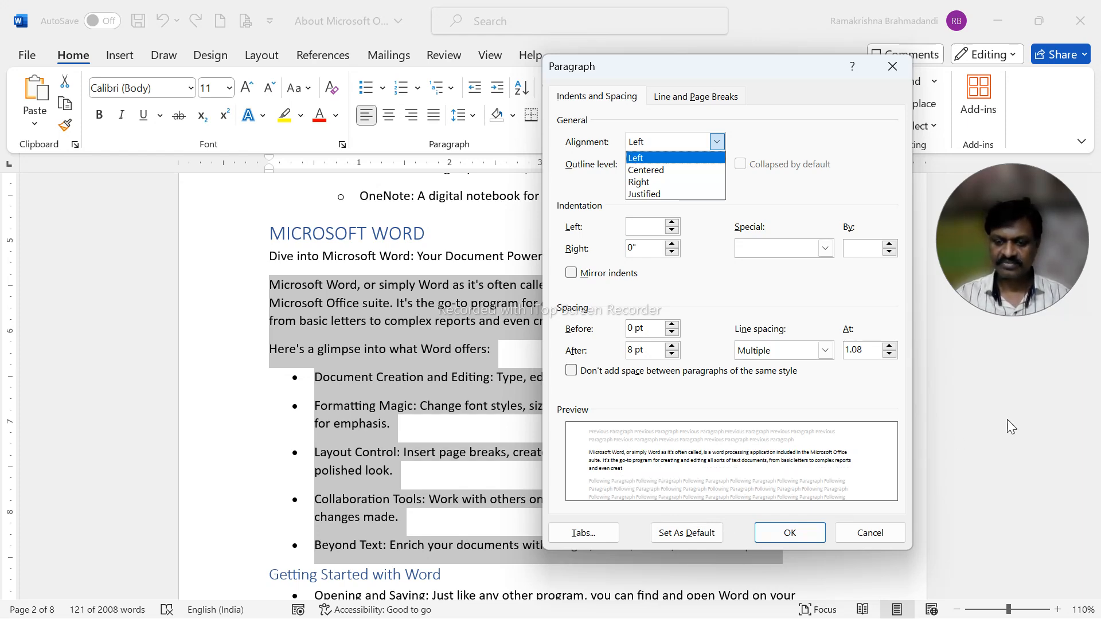
key(Down)
key(Down)
key(Down)
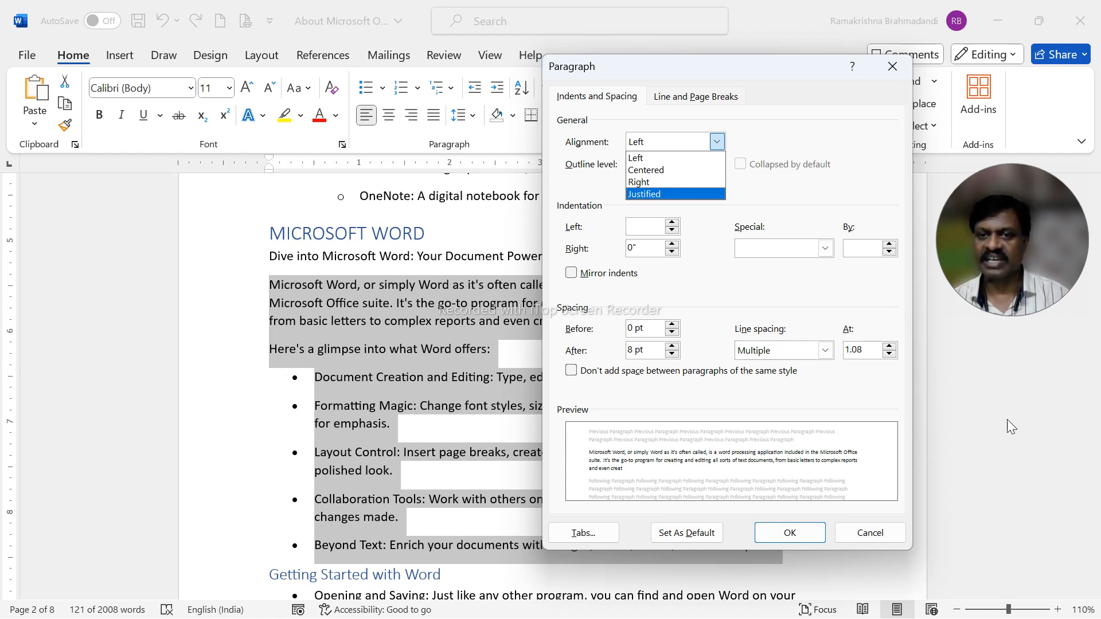
key(Tab)
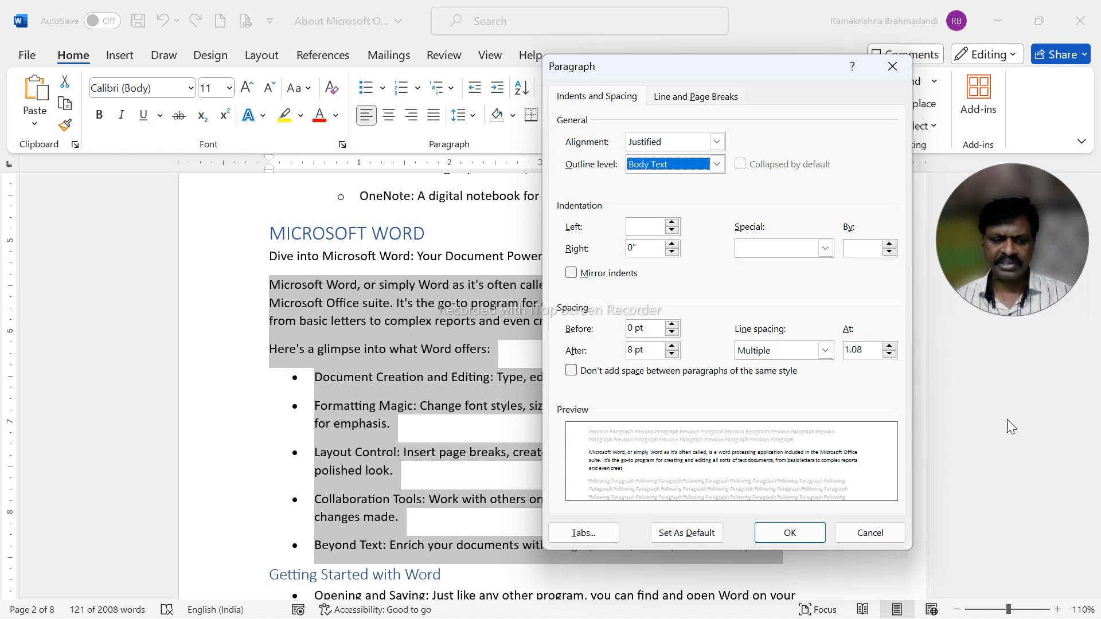
Set the left indent to 0.5 inch and apply the paragraph settings to the selected text.
key(Tab)
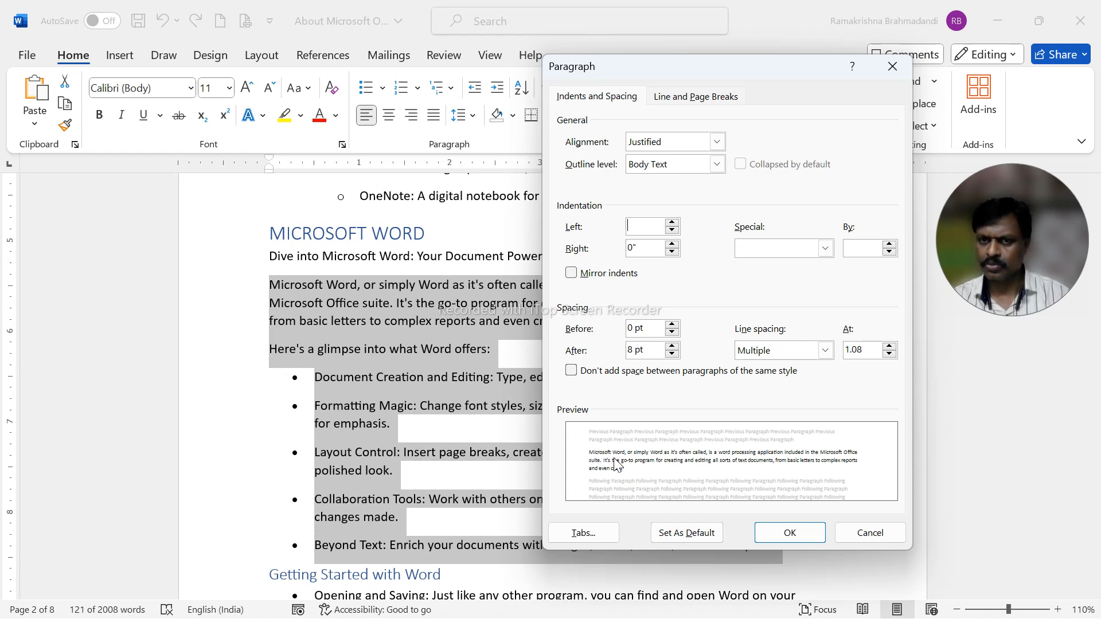
text(0.5)
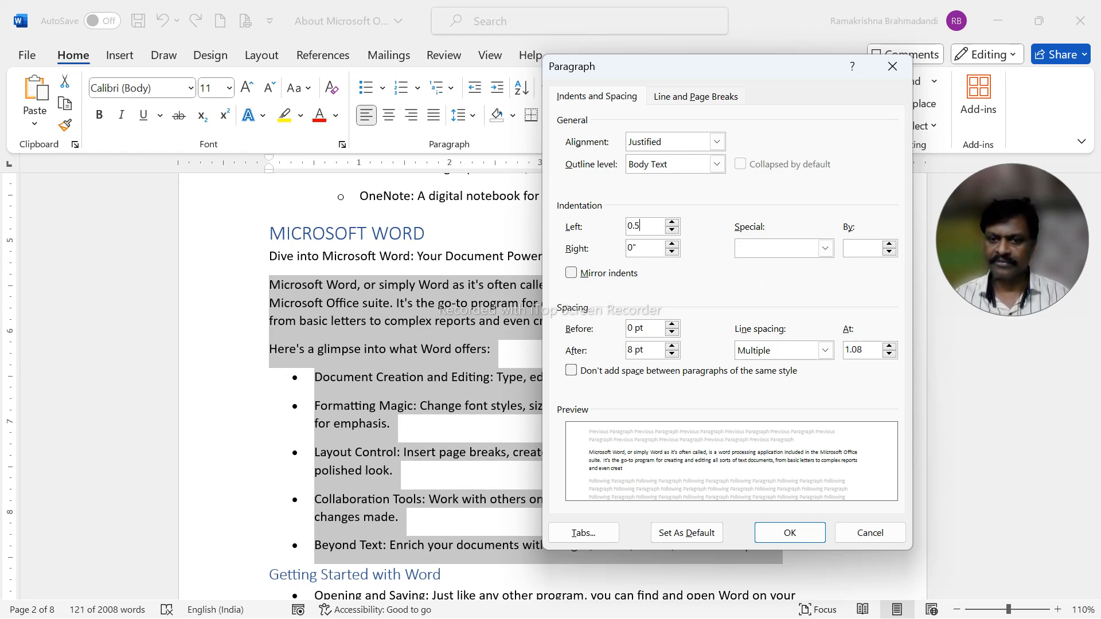
key(Tab)
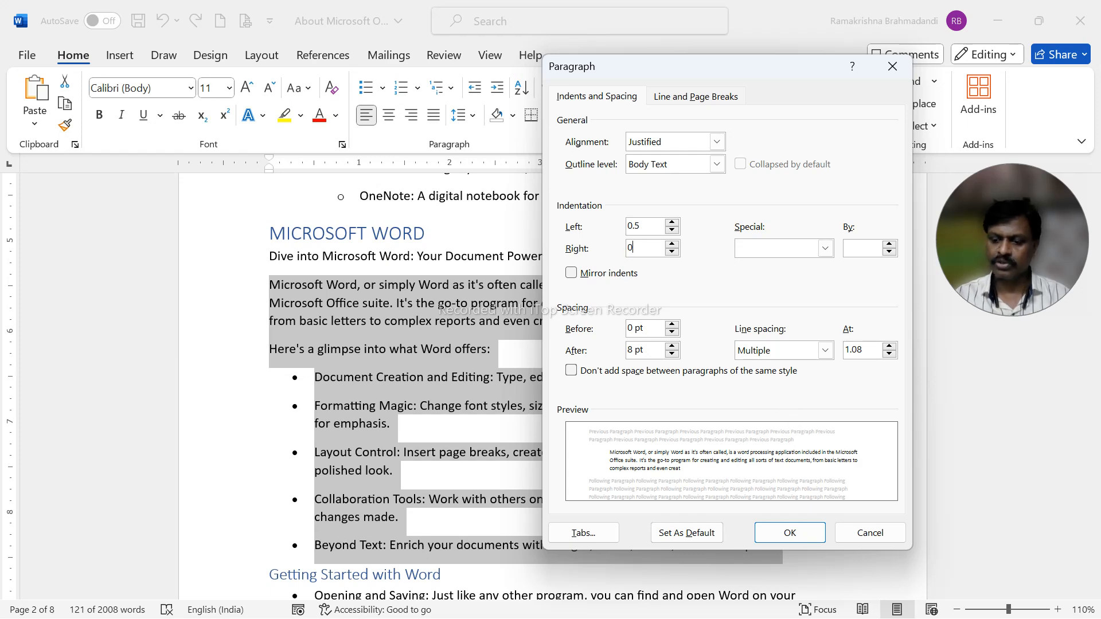
key(Return)
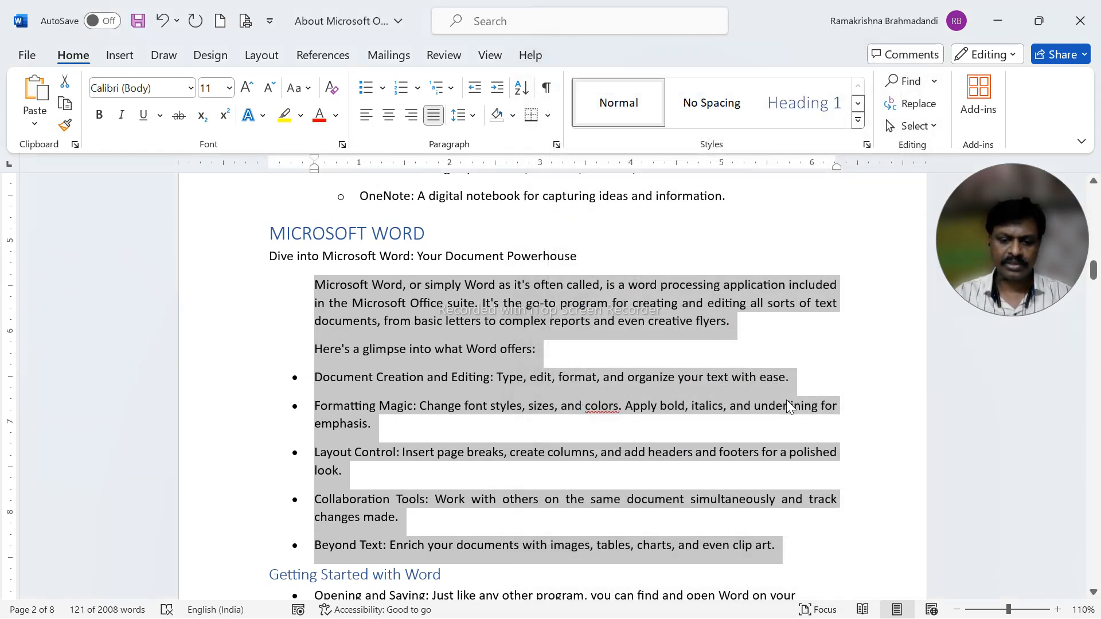
Reopen the Paragraph settings for the selected text and set the right indent to 0.5 inch.
key(alt+h)
key(p)
key(g)
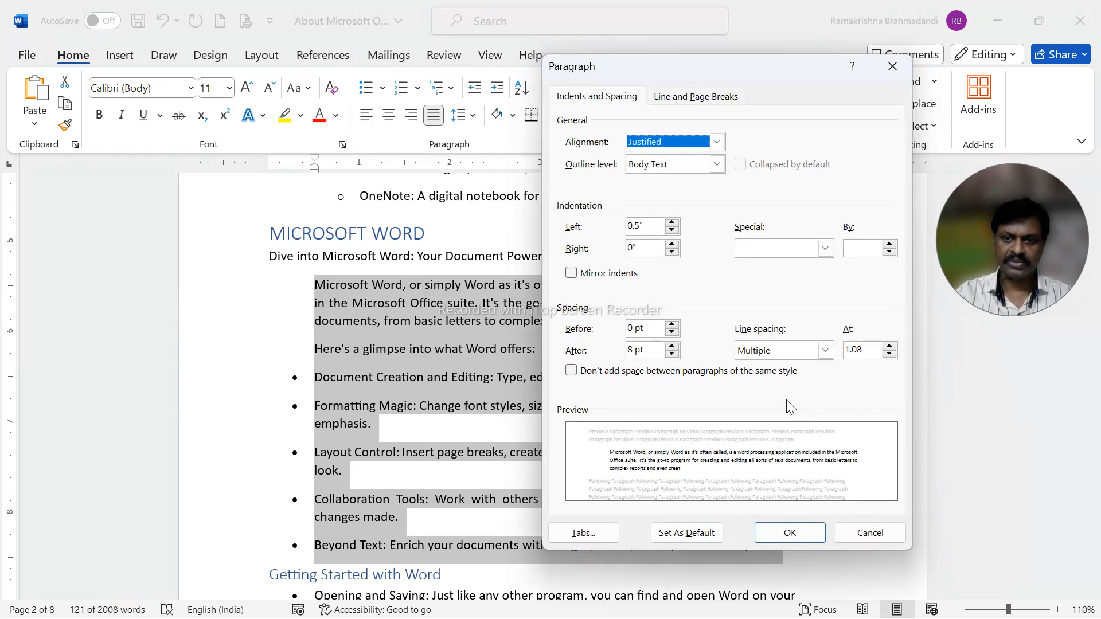
key(Tab)
key(Tab)
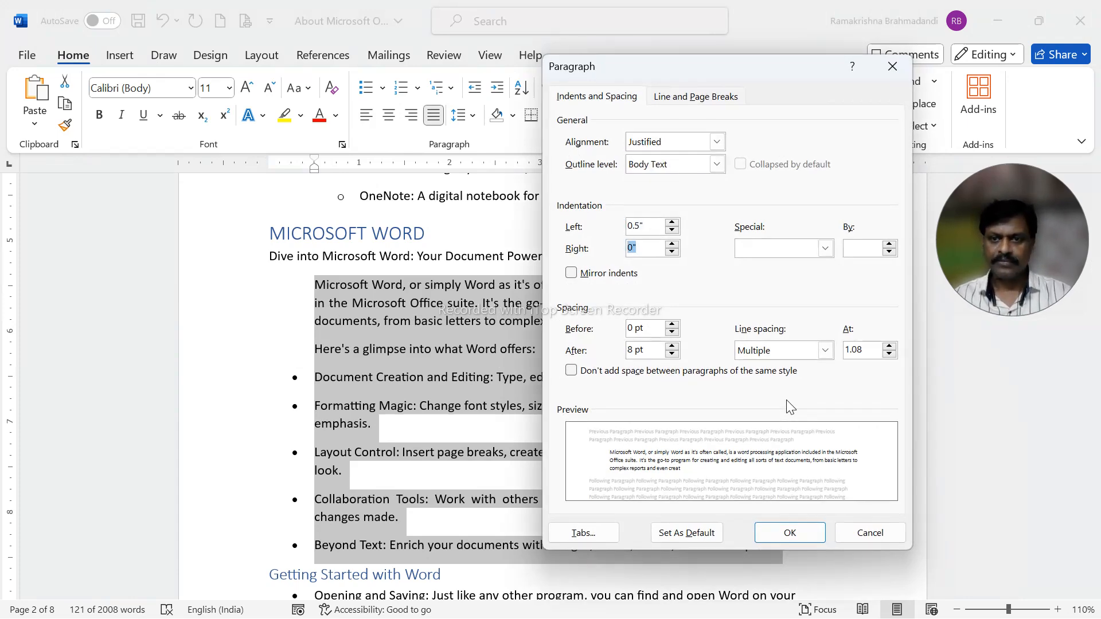
text(0.5)
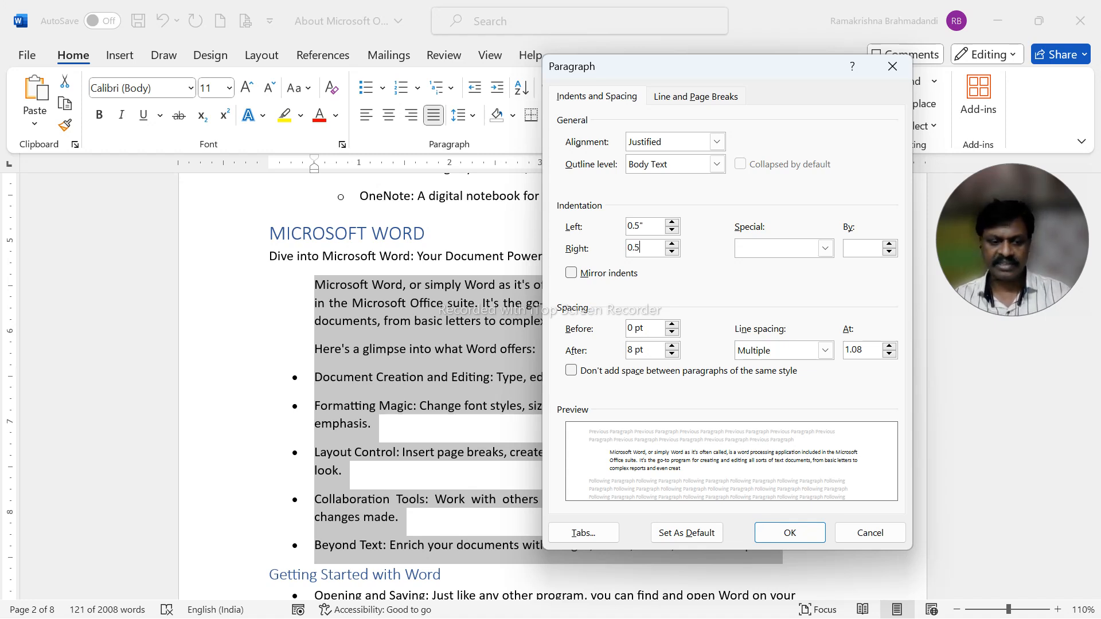
key(Tab)
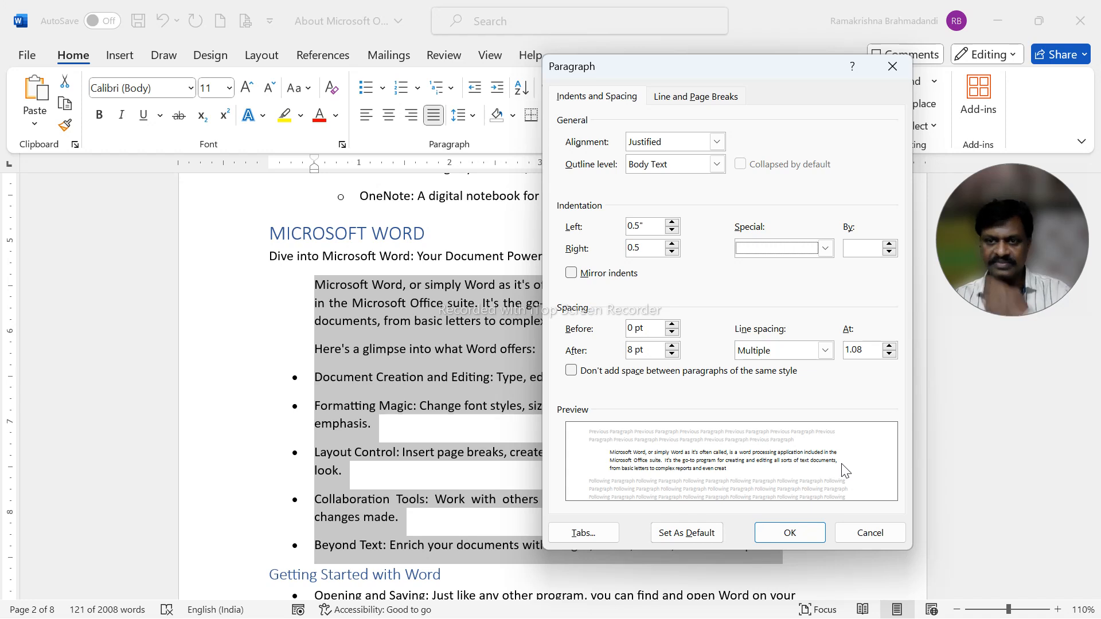
Apply a First line special indent of 0.5 inch to the selected text and undo that paragraph formatting.
click(762, 252)
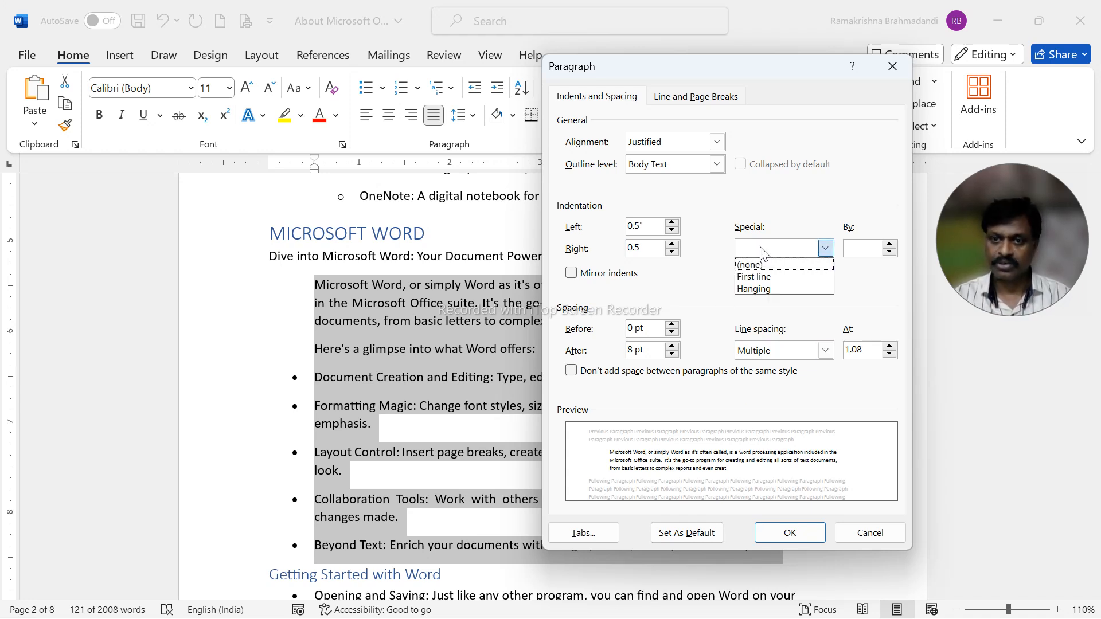
key(Down)
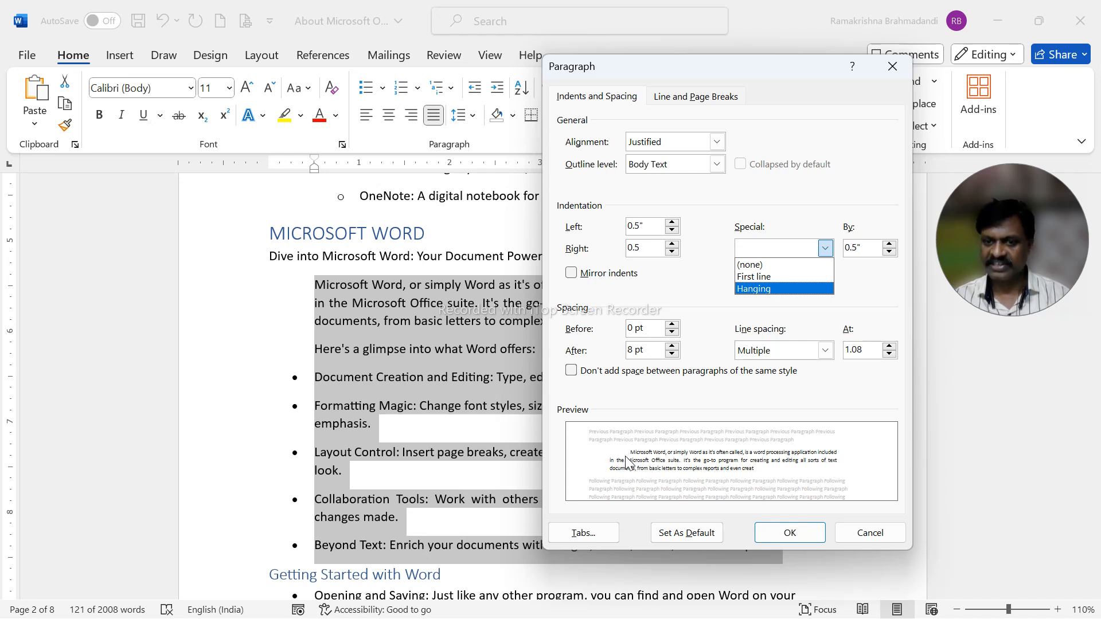
key(Up)
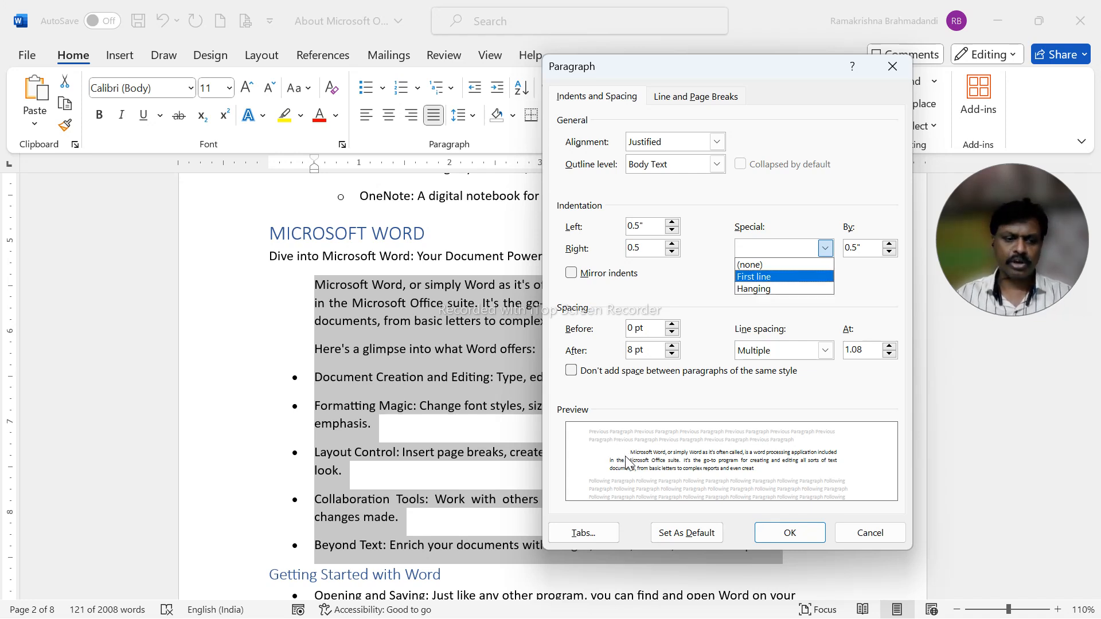
key(Tab)
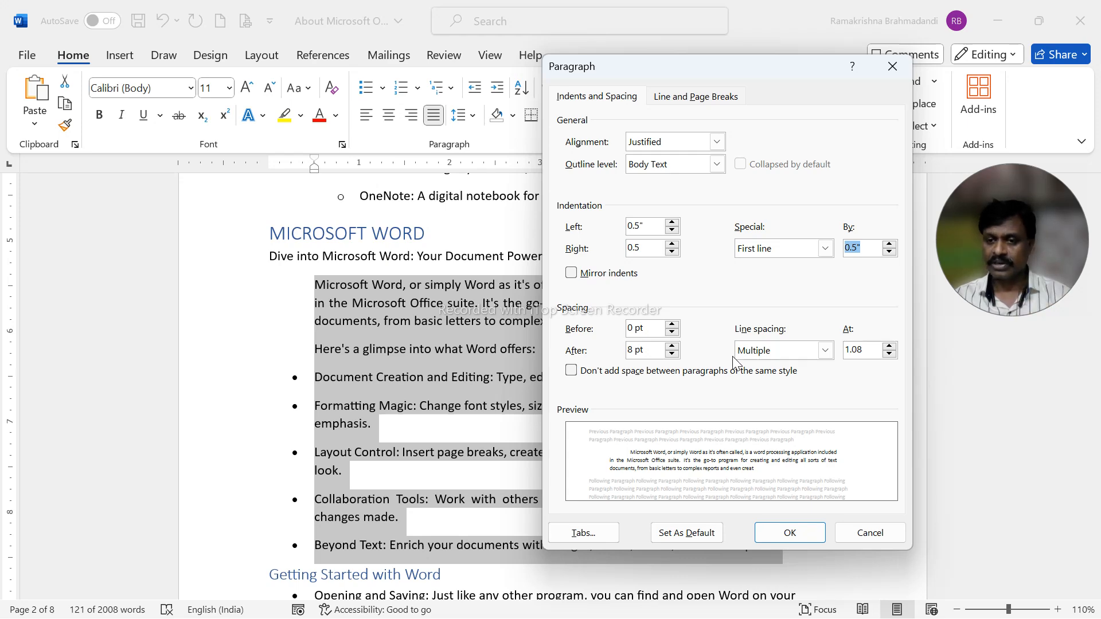
key(Return)
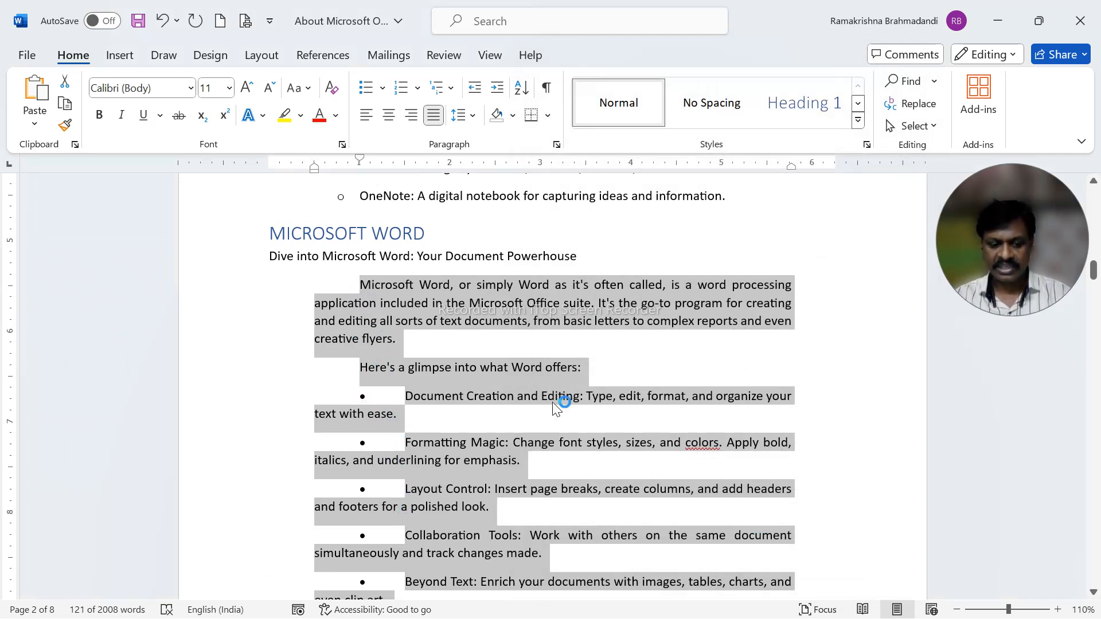
key(ctrl+z)
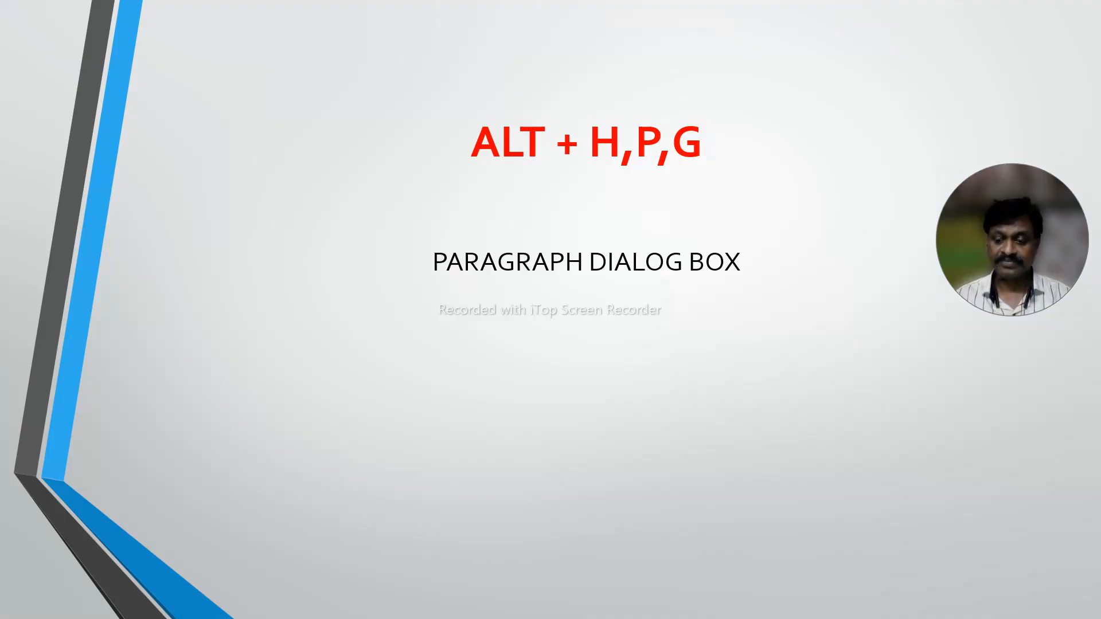
Advance the slide show to the ALT + P,S,P slide and open the Page Setup dialog in the Word document.
key(Right)
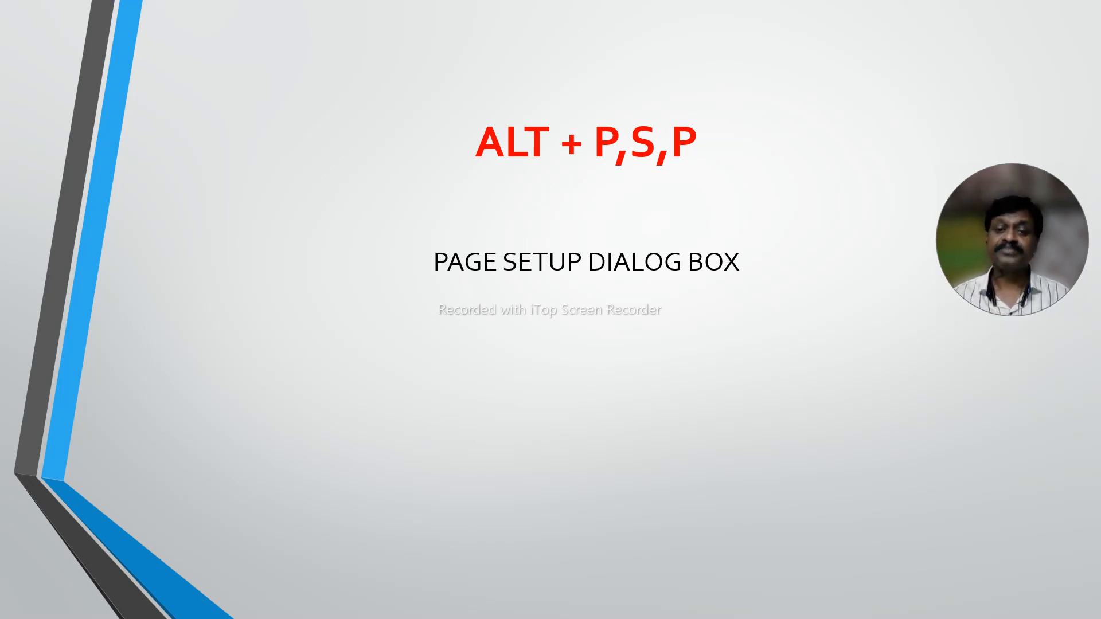
key(alt+Tab)
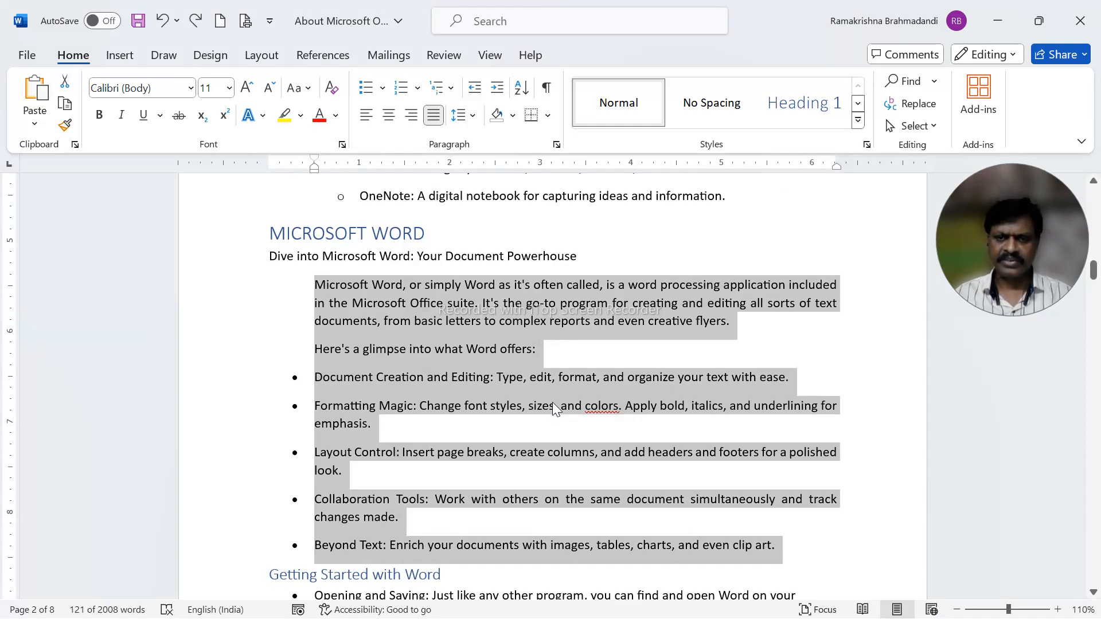
key(Up)
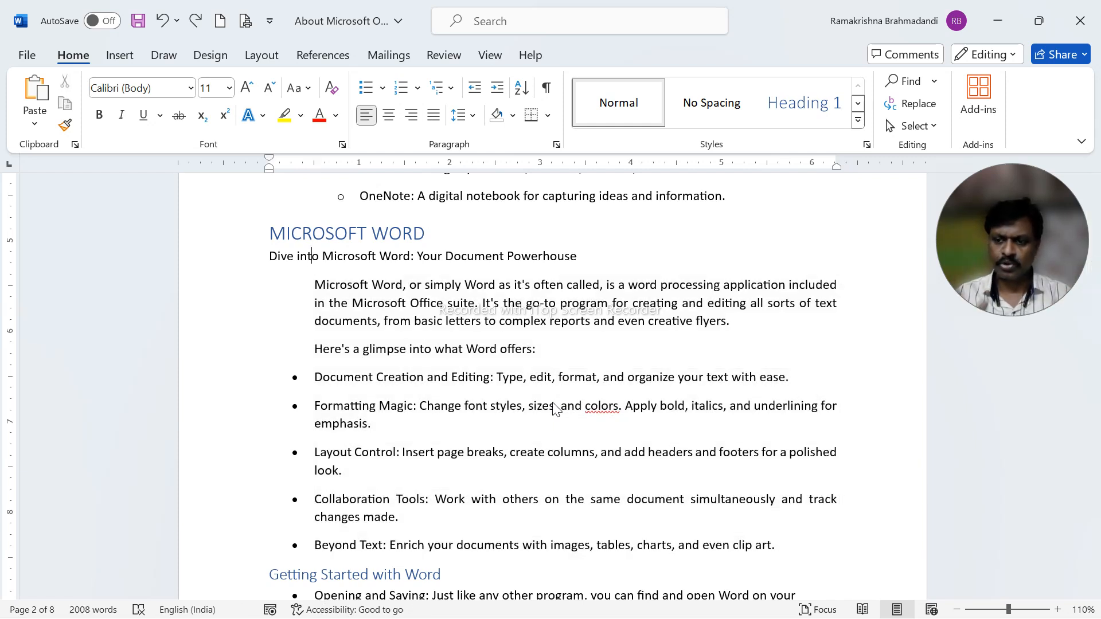
key(alt+p)
key(s)
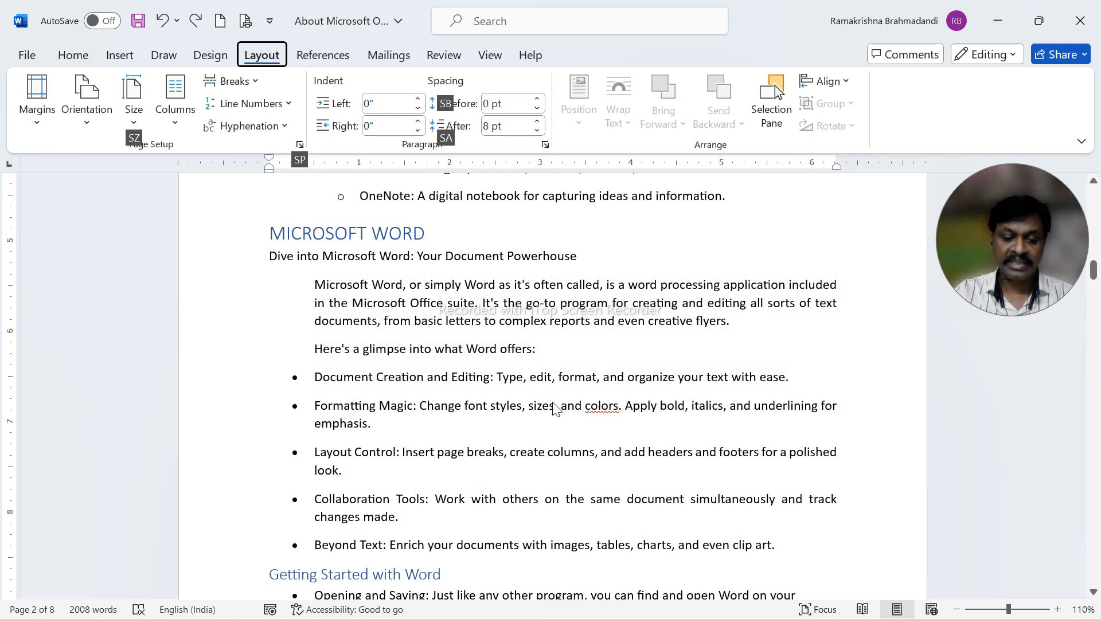
key(p)
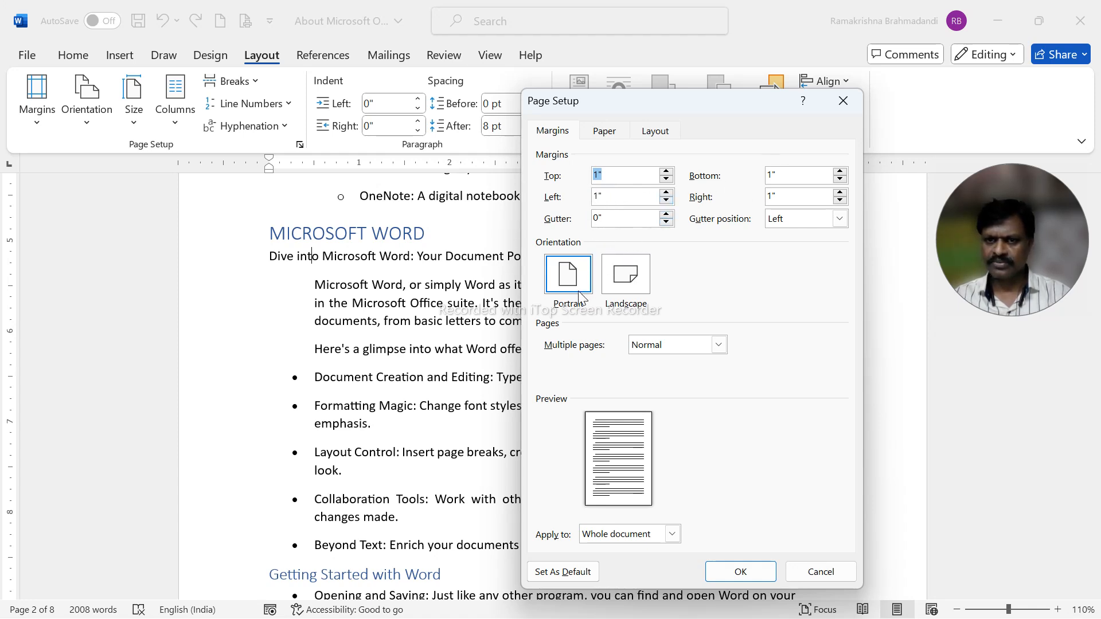
Examine the Paper, Layout and Margins pages of the Page Setup dialog, ending on Margins.
click(609, 132)
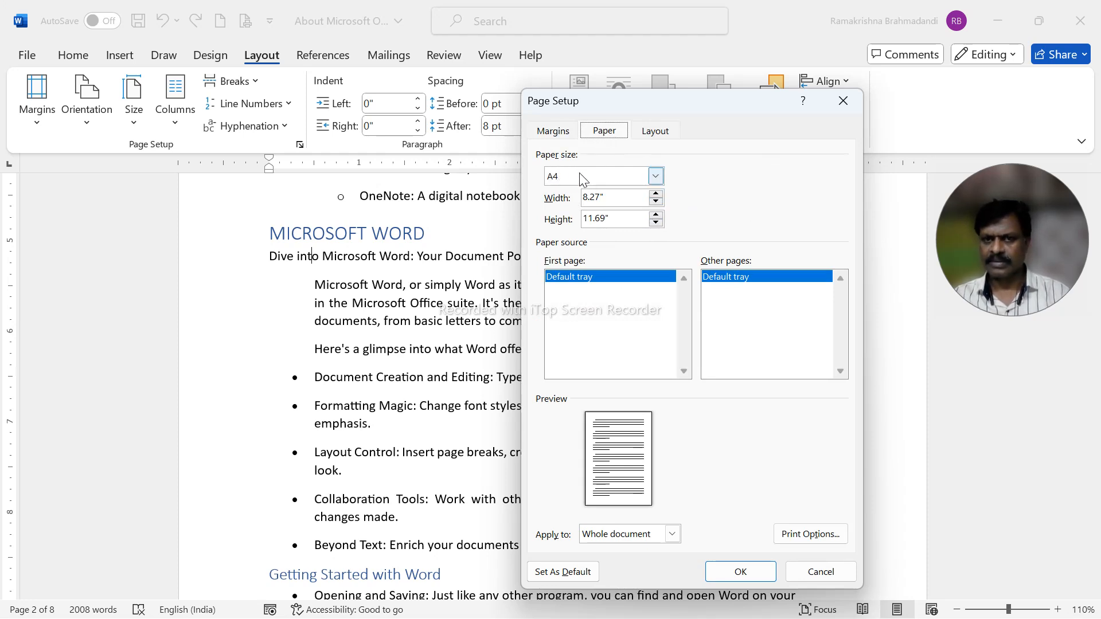
click(562, 131)
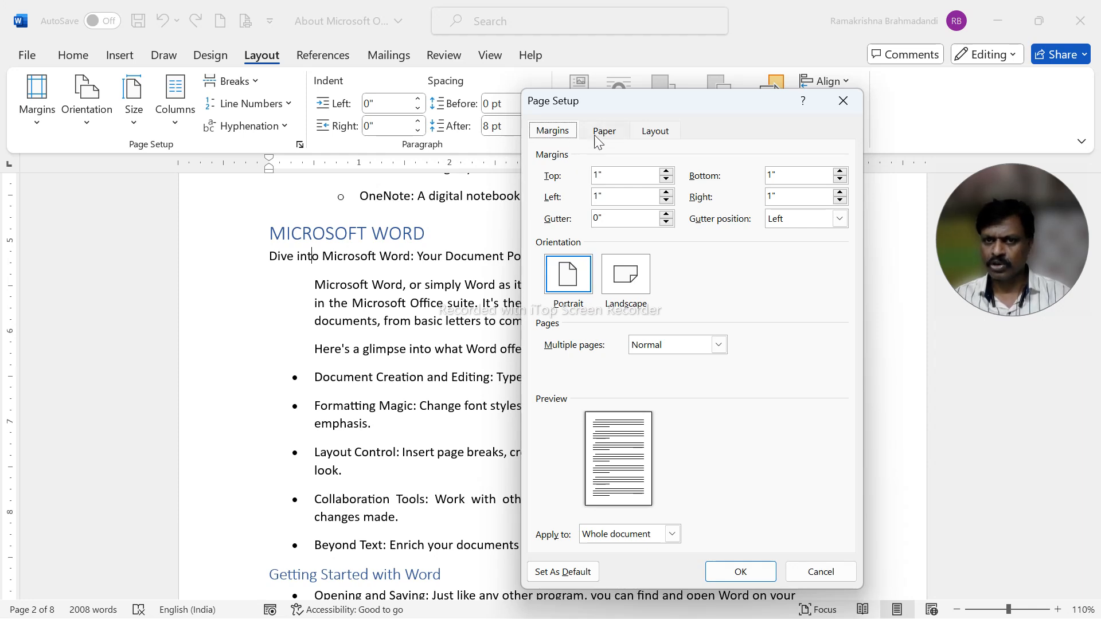
key(ctrl+Tab)
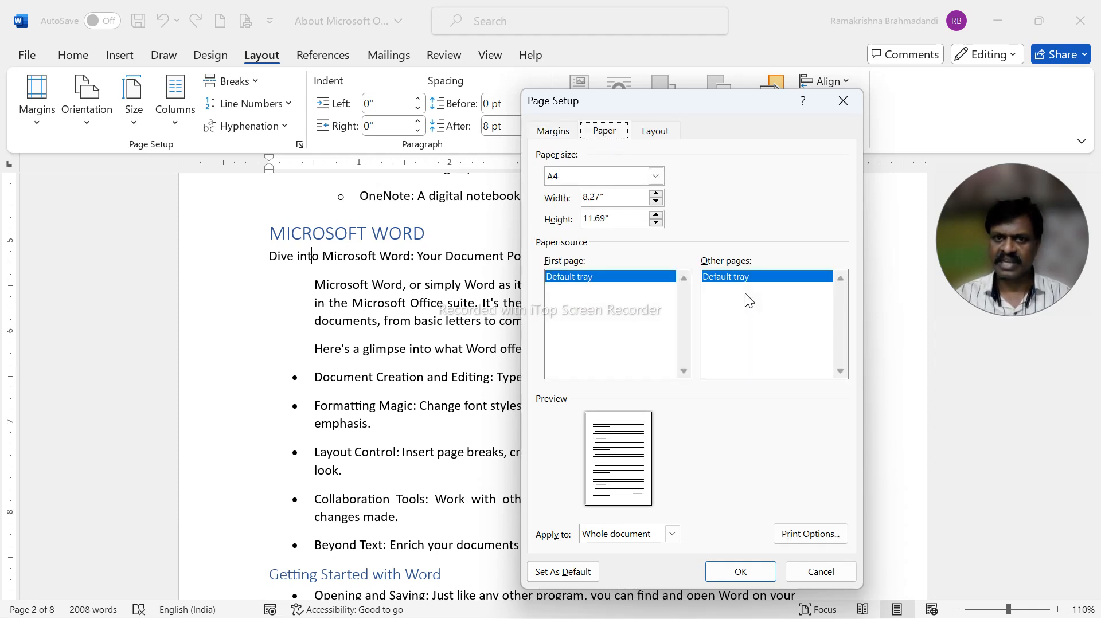
key(ctrl+Tab)
key(ctrl+shift+Tab)
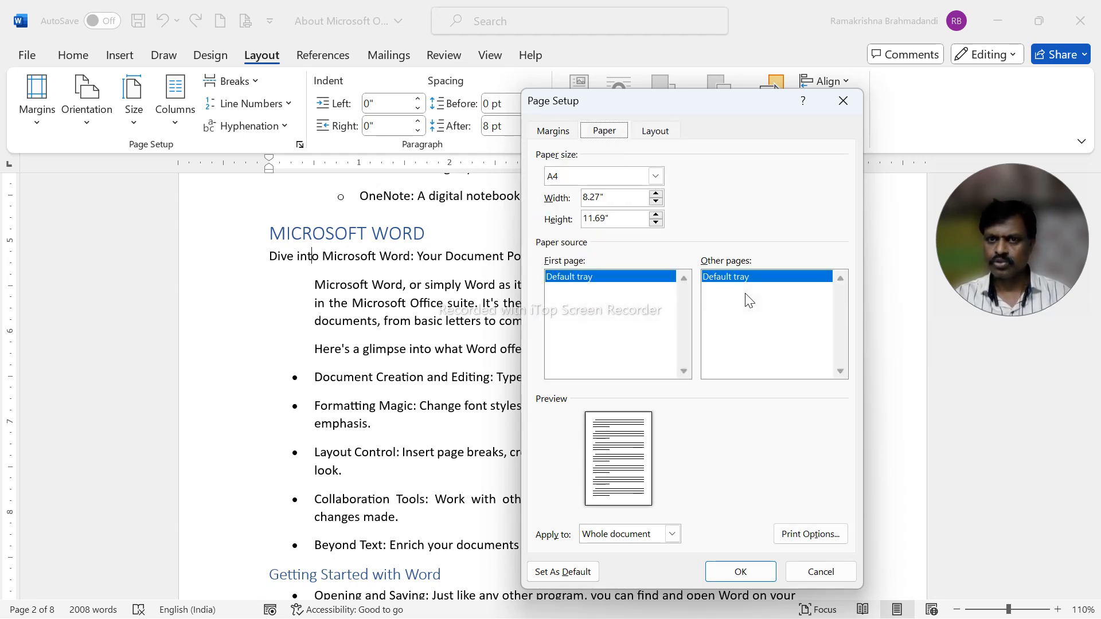
key(ctrl+shift+Tab)
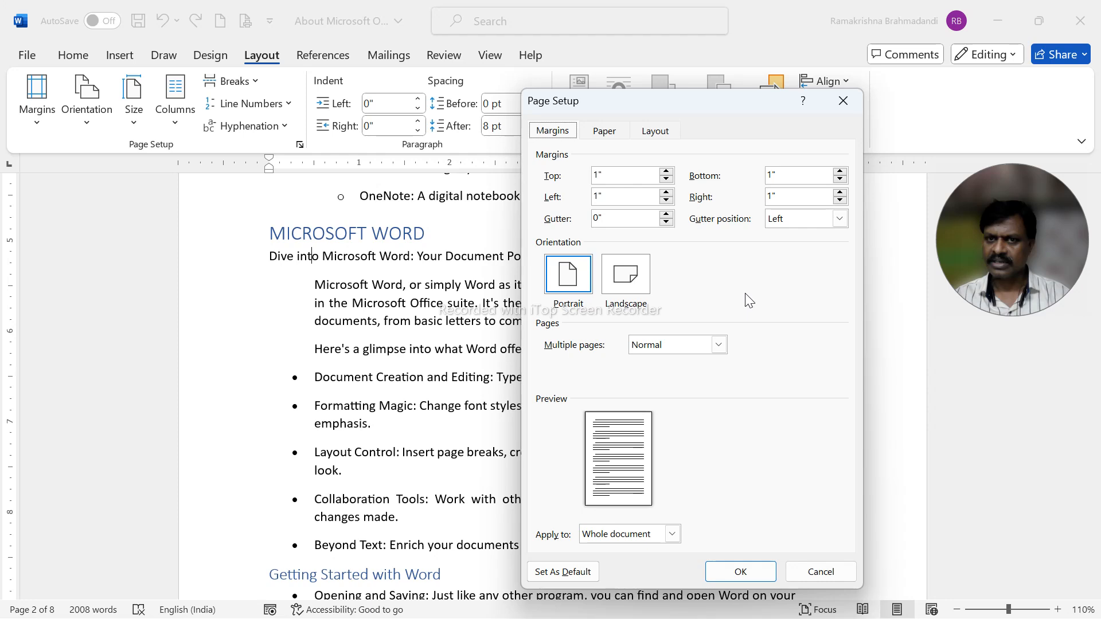
Step through the margin fields as far as the Left margin and return to the Margins heading.
key(Tab)
key(Tab)
key(Tab)
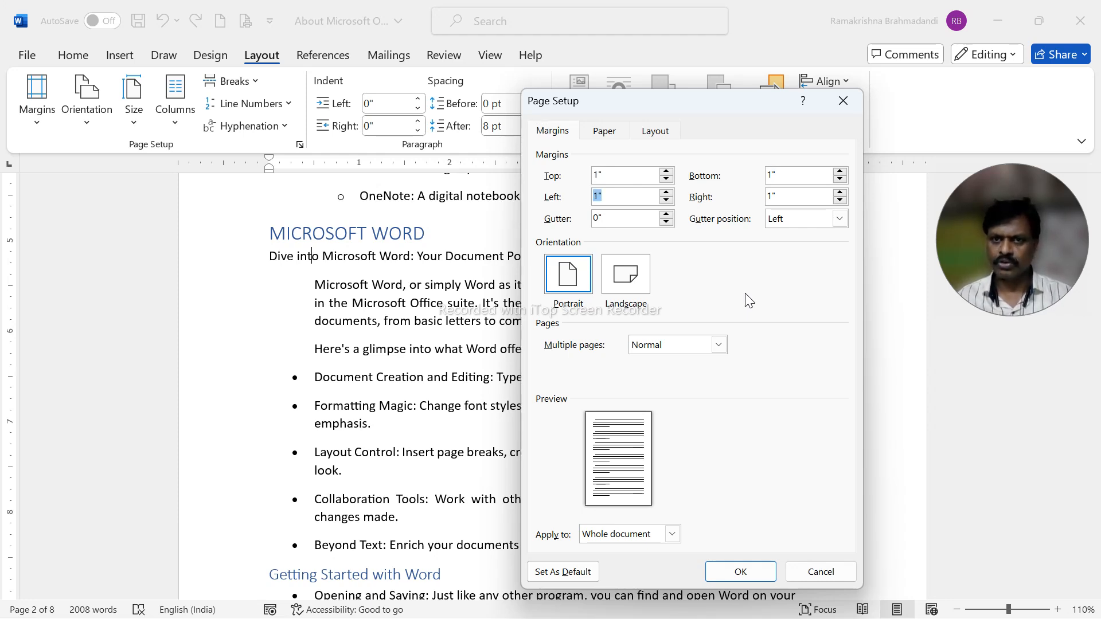
key(shift+Tab)
key(shift+Tab)
key(shift+Tab)
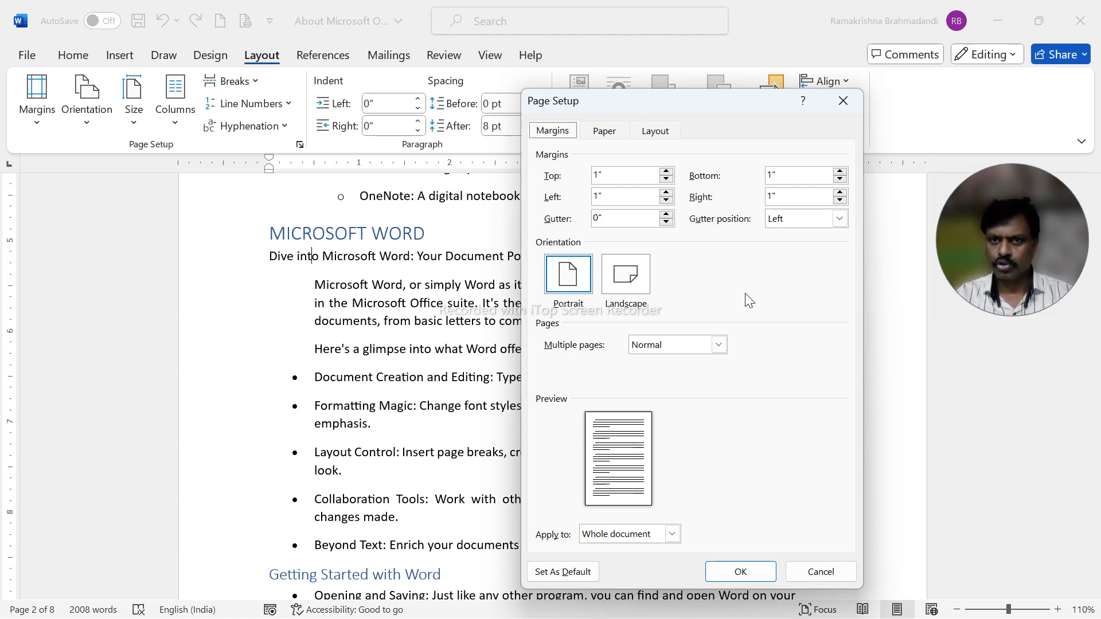
Step through the remaining controls of the Page Setup margins page and return to the Margins heading.
key(Tab)
key(Tab)
key(Tab)
key(Tab)
key(Tab)
key(Tab)
key(Tab)
key(Tab)
key(Tab)
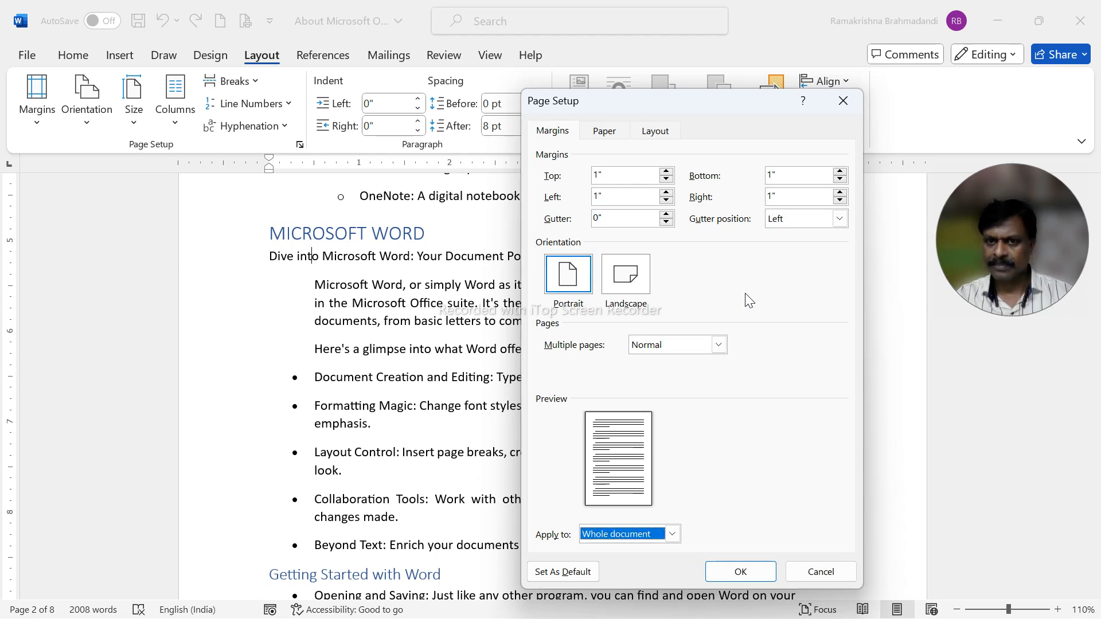
key(Tab)
key(Tab)
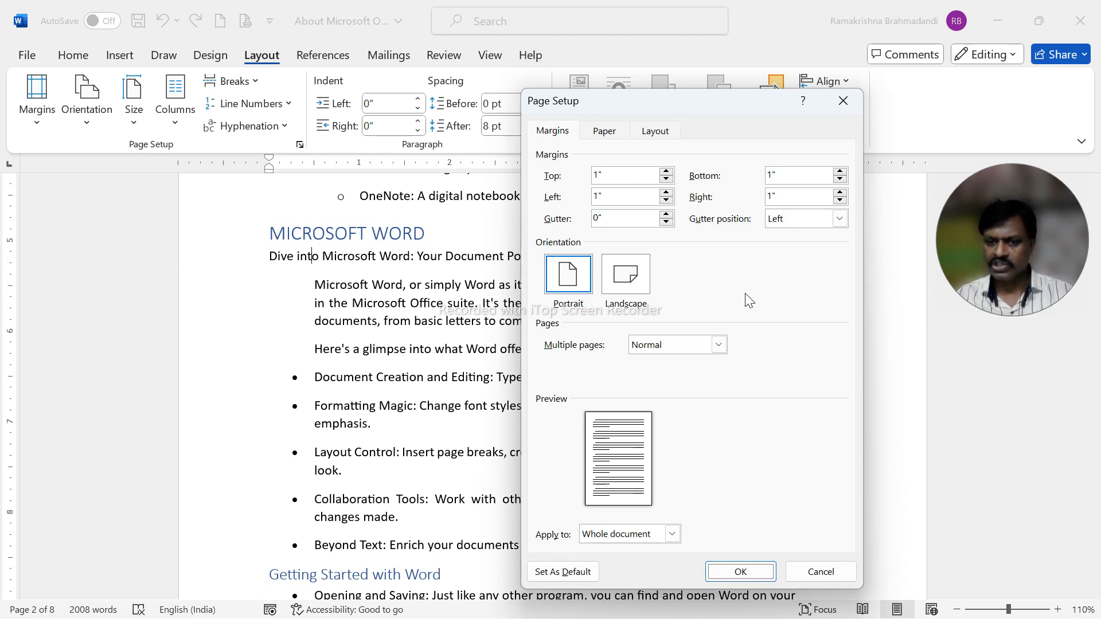
key(Tab)
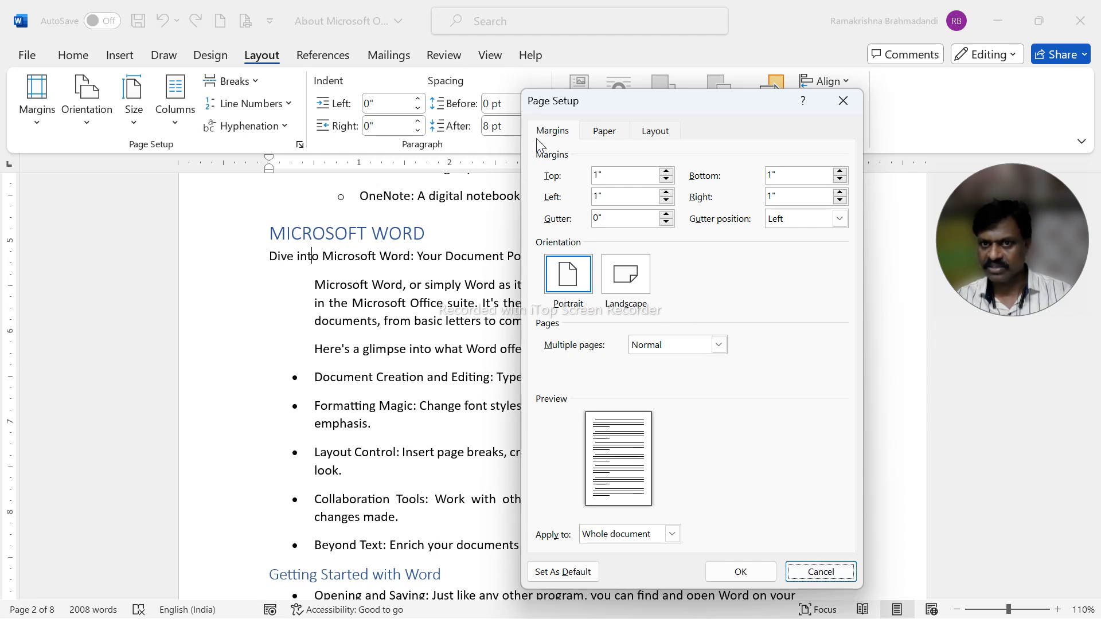
key(Tab)
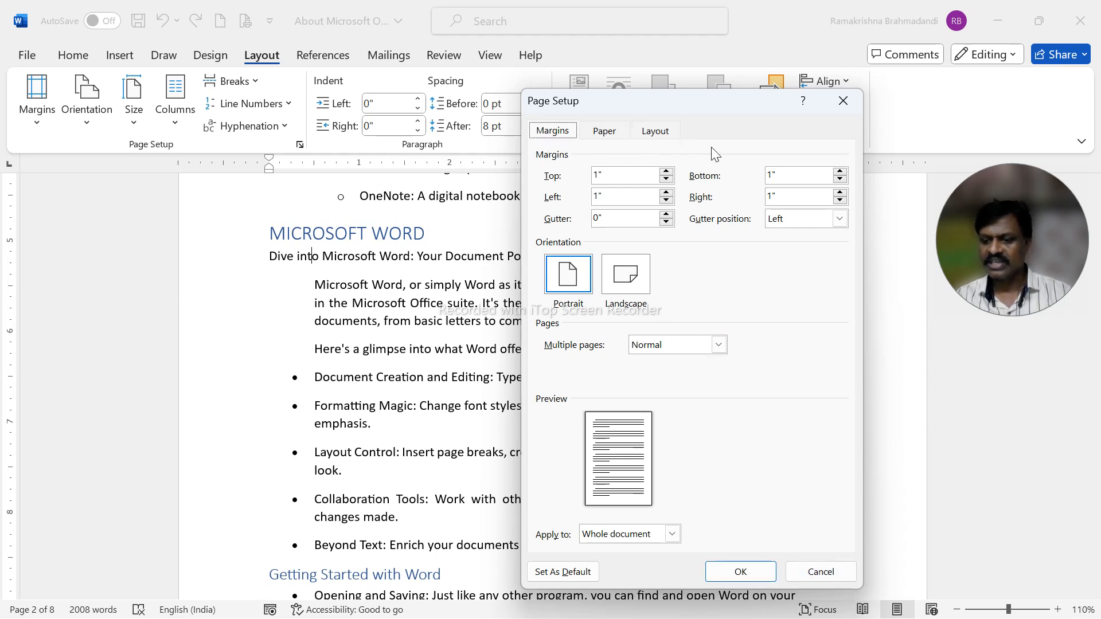
View the Paper and Layout pages of the Page Setup dialog and close it without changes.
key(Right)
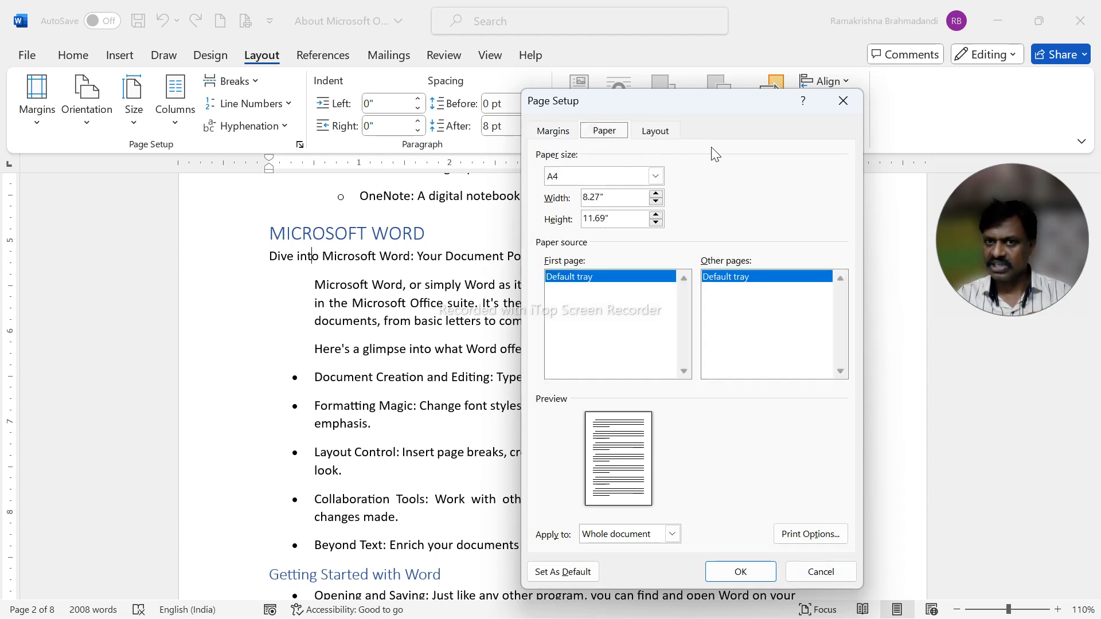
key(Left)
key(Right)
key(Right)
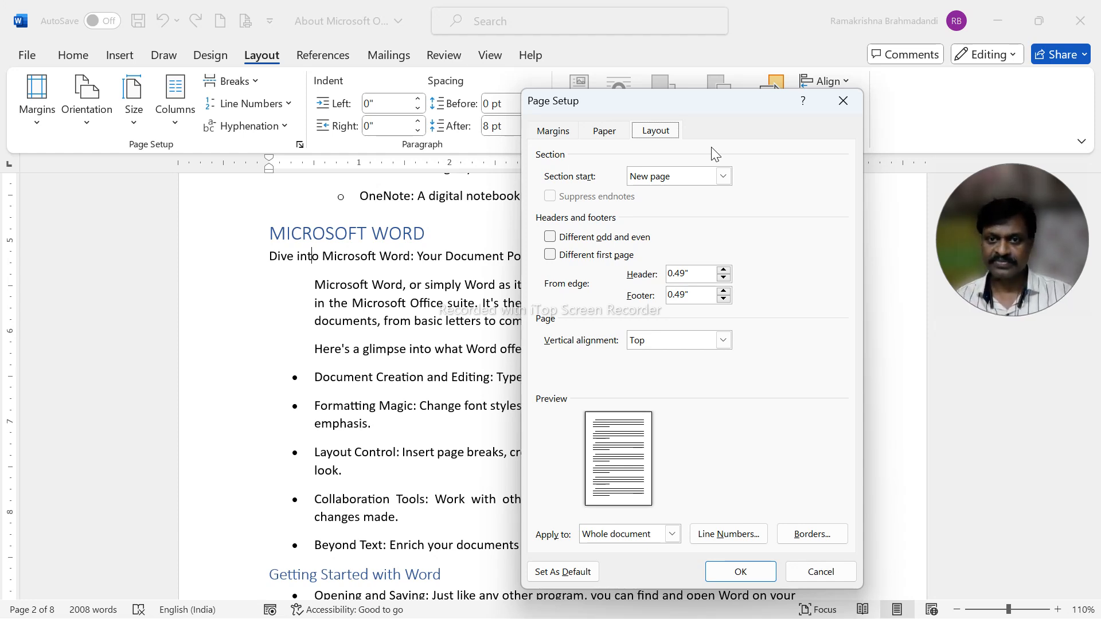
key(Escape)
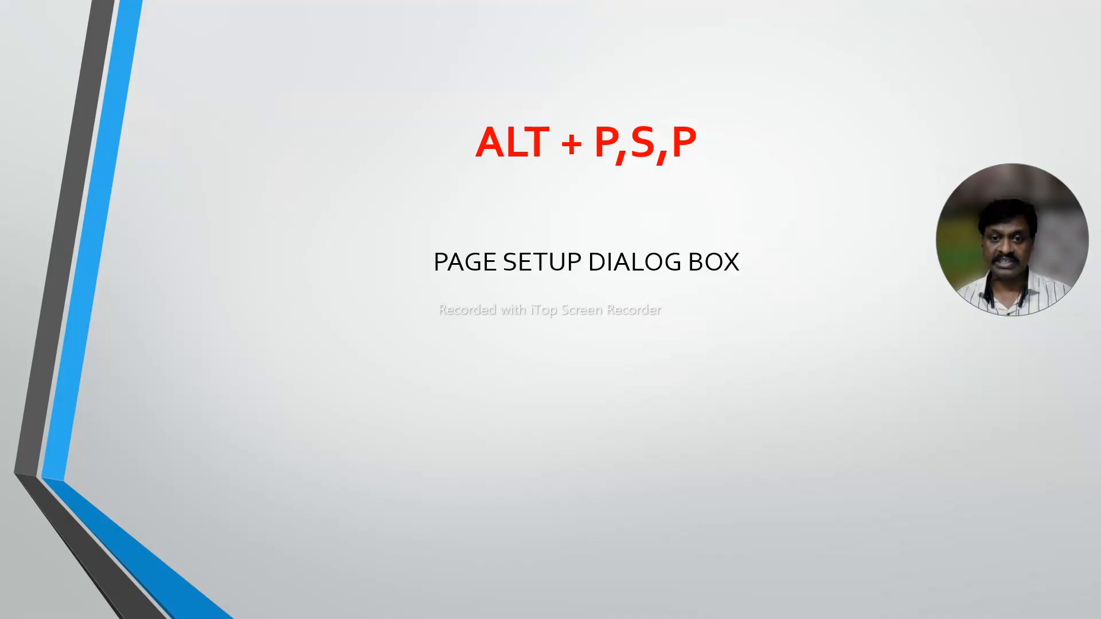
Advance the slide show to the F7 slide and start a spelling and grammar check from the beginning of the Word document.
key(Right)
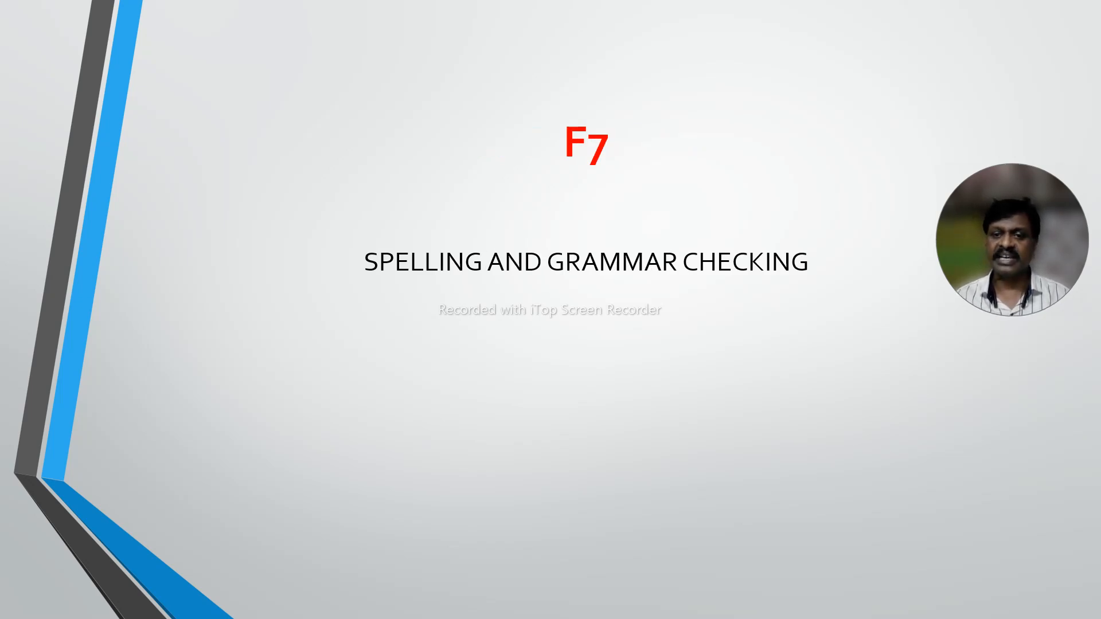
key(alt+Tab)
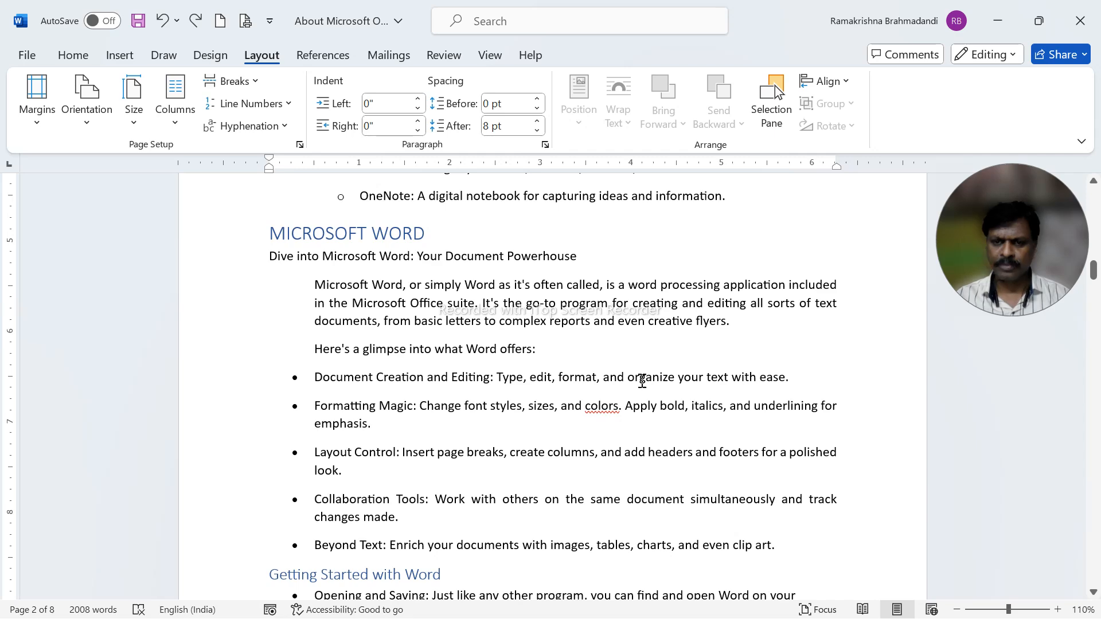
scroll(614, 405, down, 3)
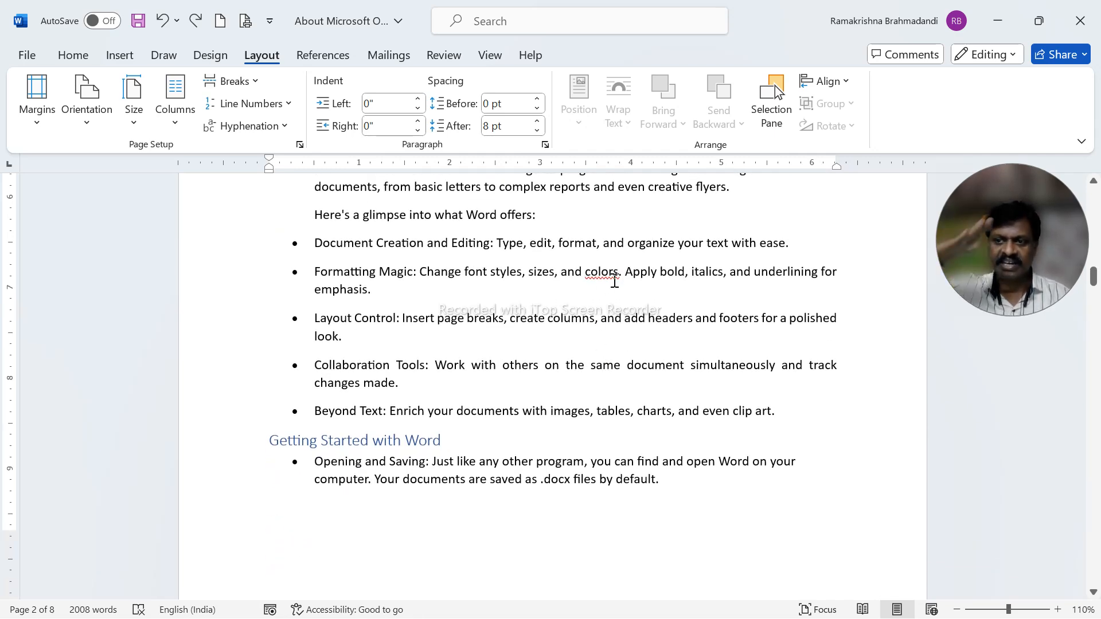
scroll(612, 286, down, 15)
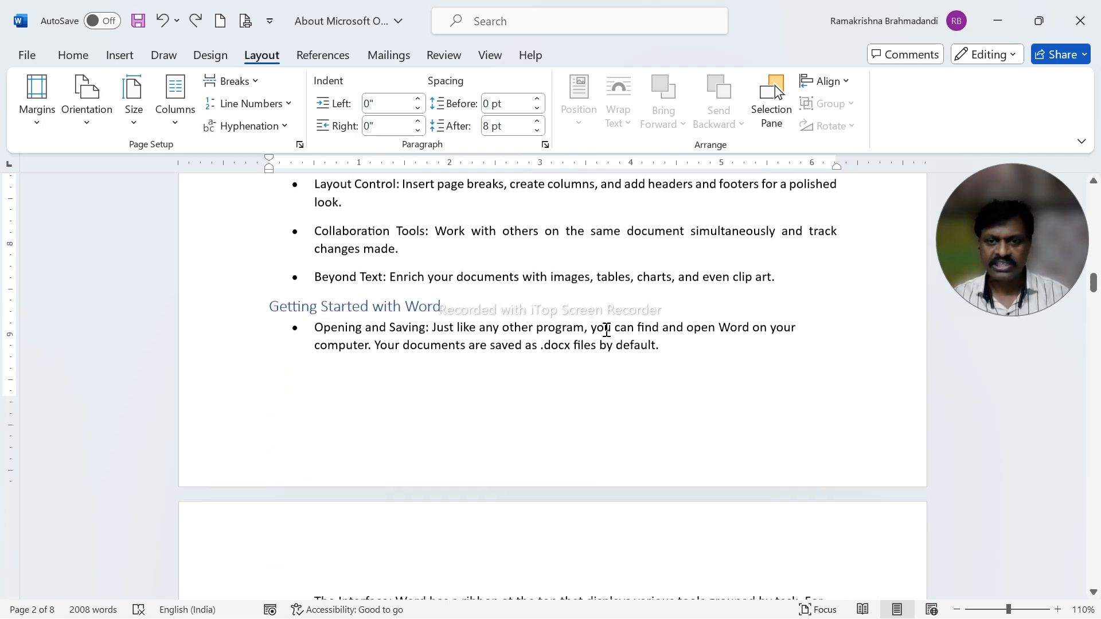
scroll(604, 338, down, 7)
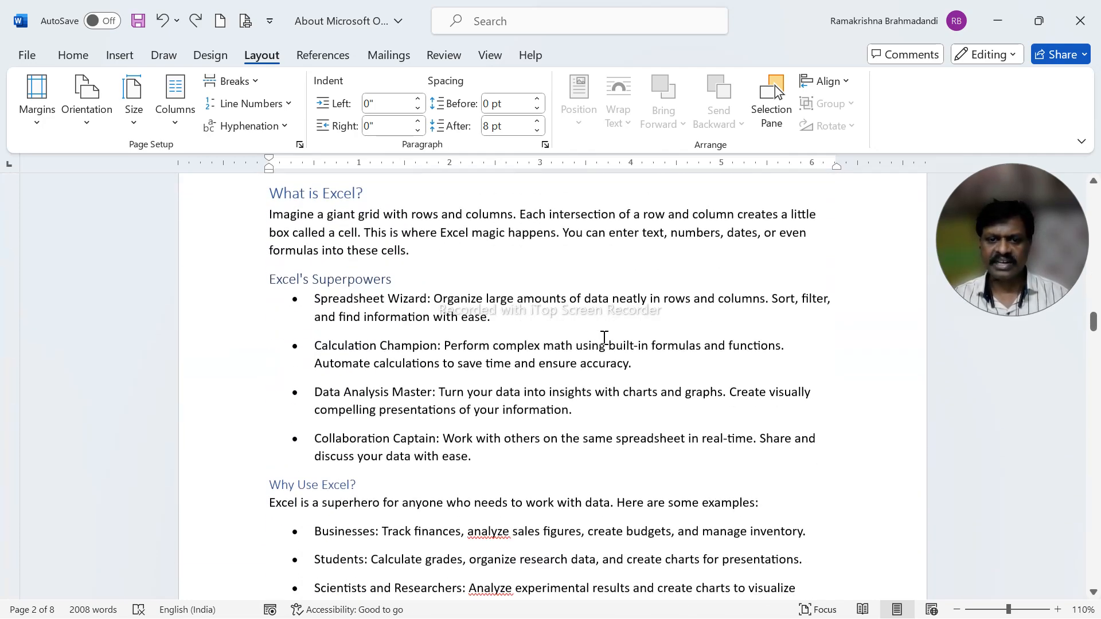
scroll(525, 505, down, 4)
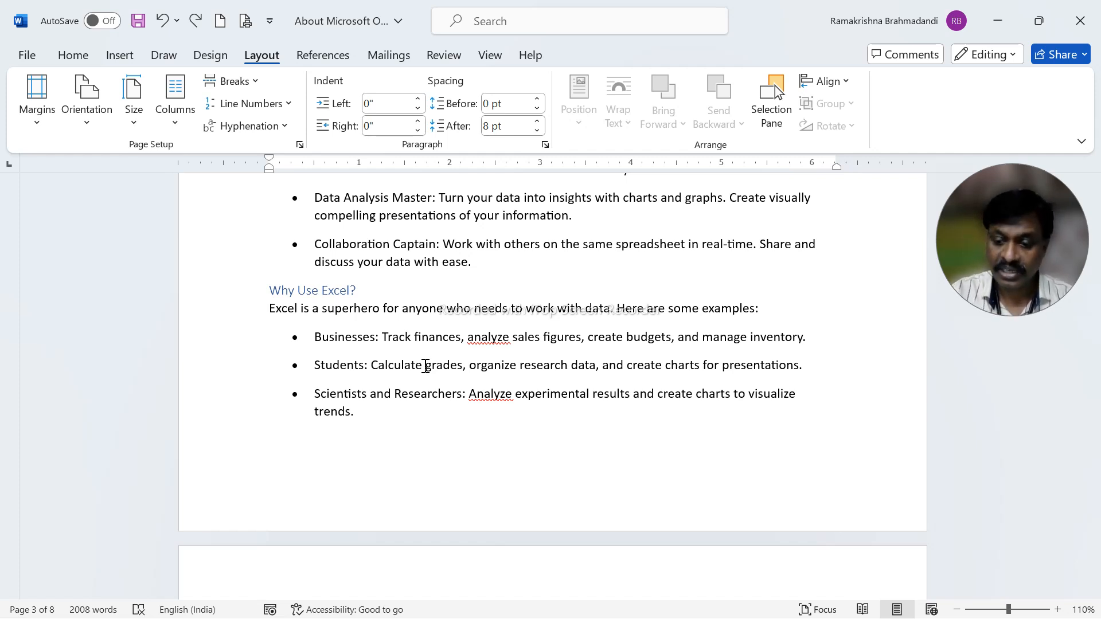
key(ctrl+Home)
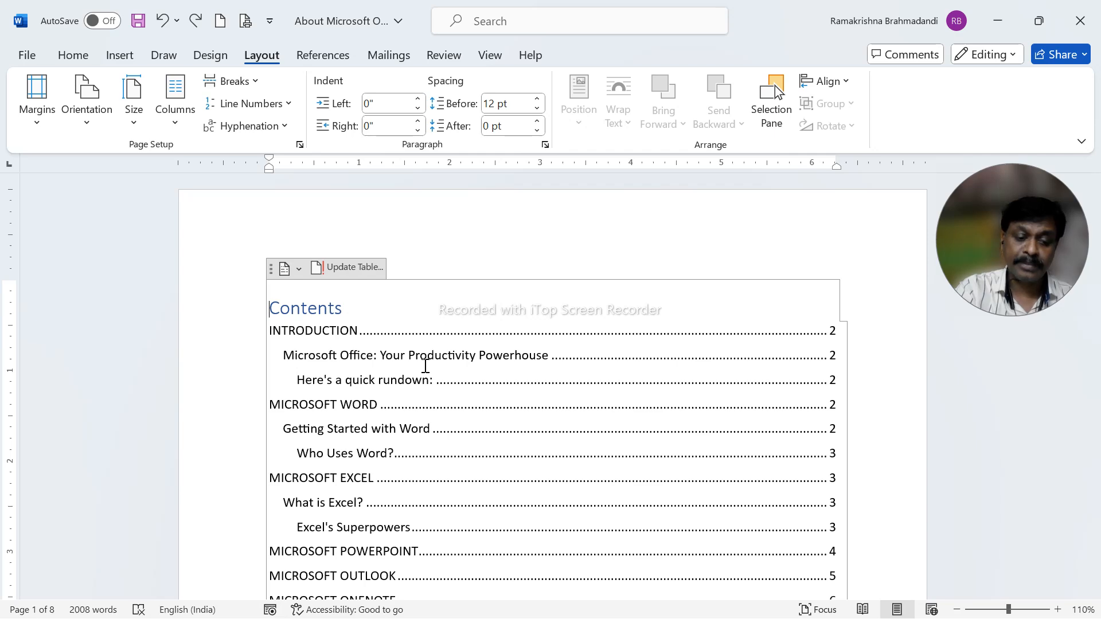
key(F7)
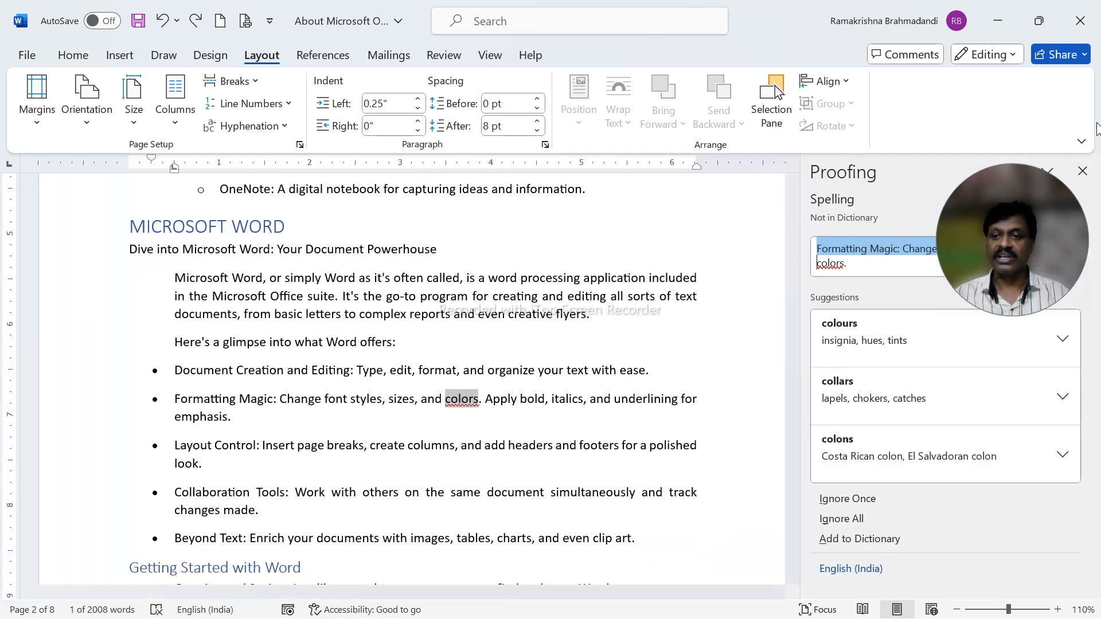
Ignore all flagged uses of "colors", and replace "analyze" with "analyse" in the Businesses bullet while ignoring its other occurrences.
drag(1000, 258, 904, 132)
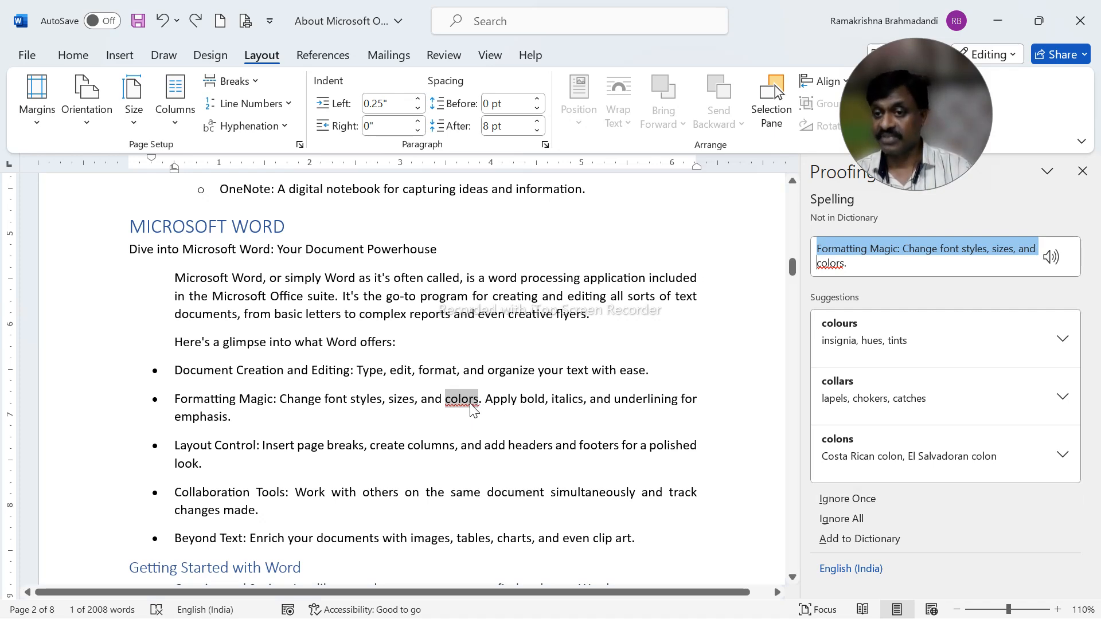
click(843, 519)
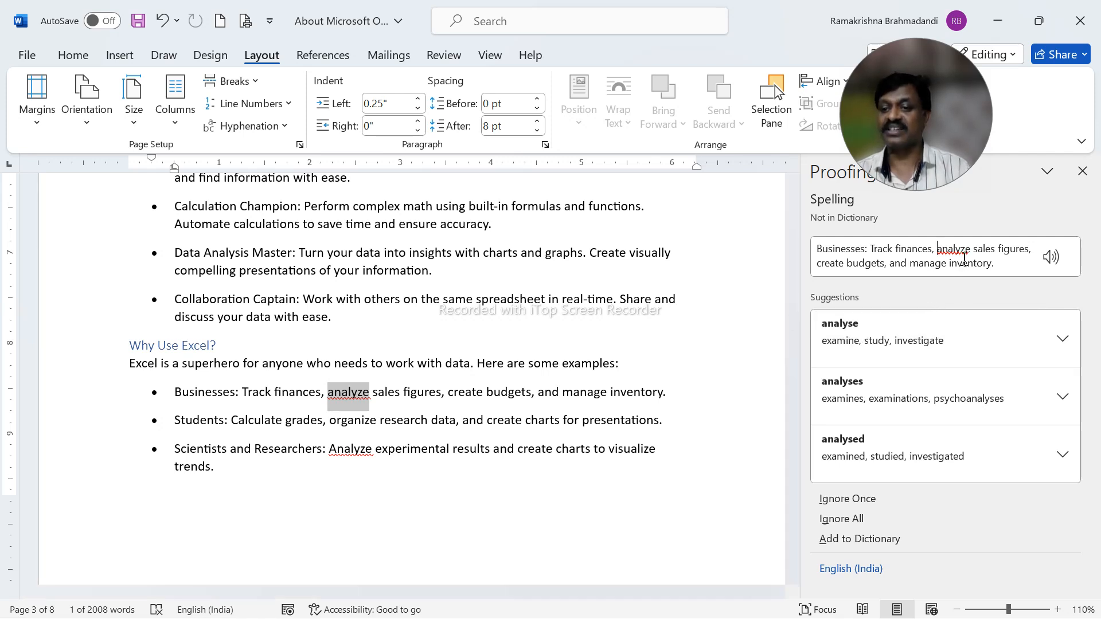
click(862, 339)
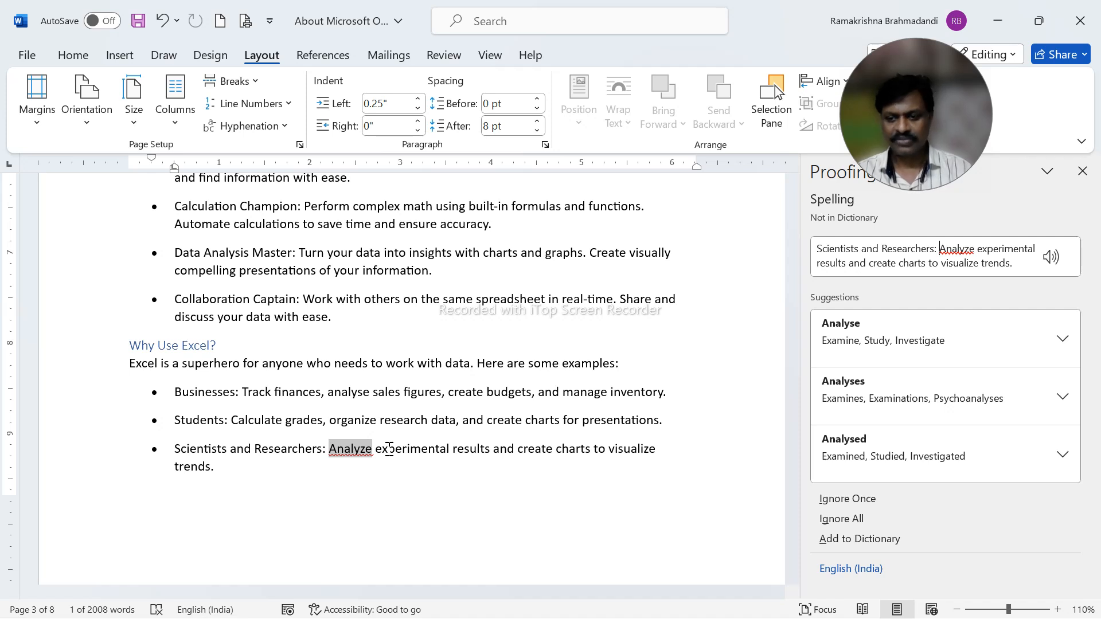
click(856, 527)
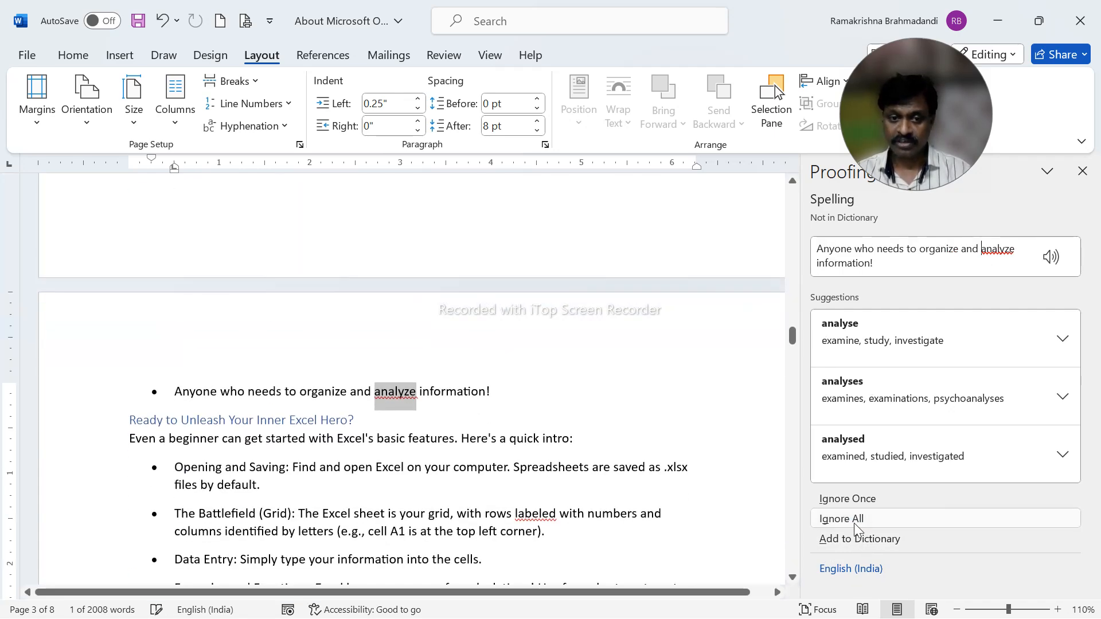
click(856, 518)
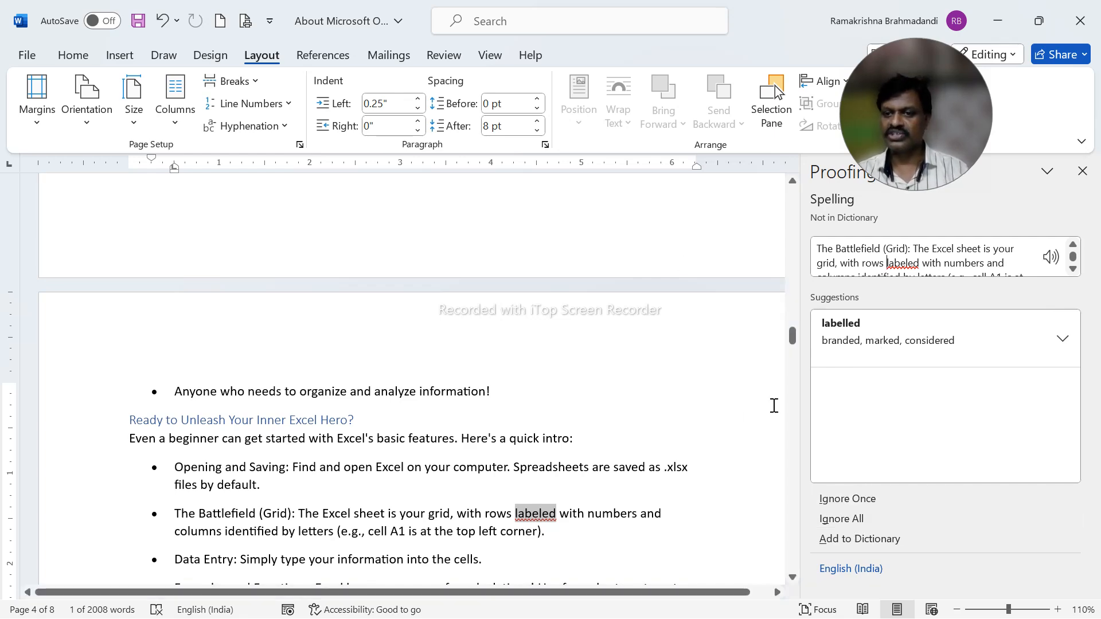
Accept the spelling suggestions "labelled" and "favourite" and finish the spelling check.
click(883, 338)
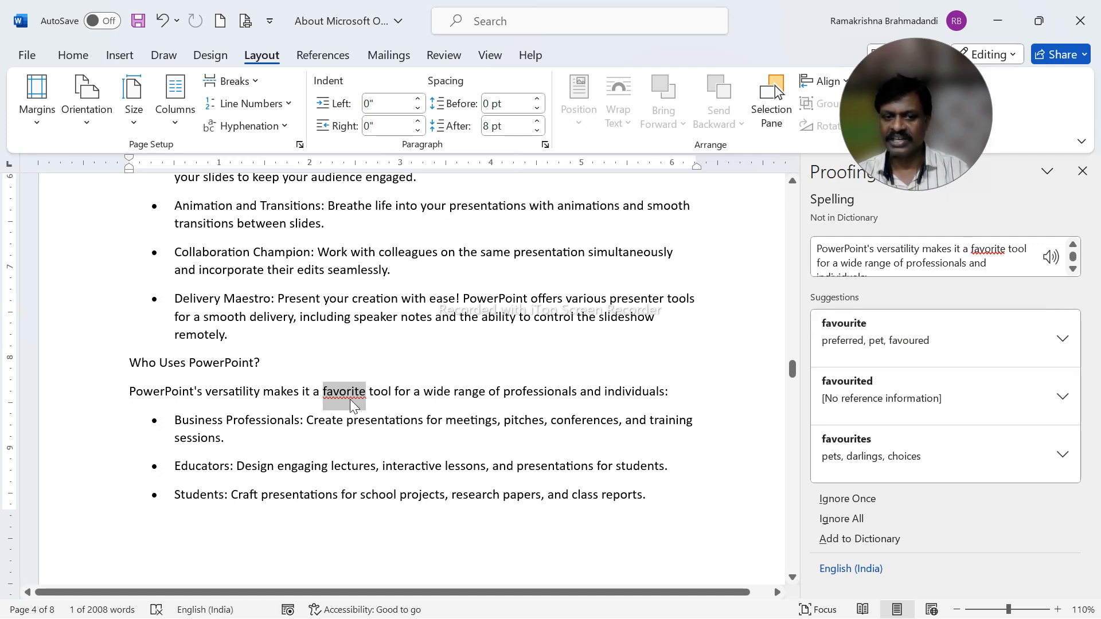
click(859, 338)
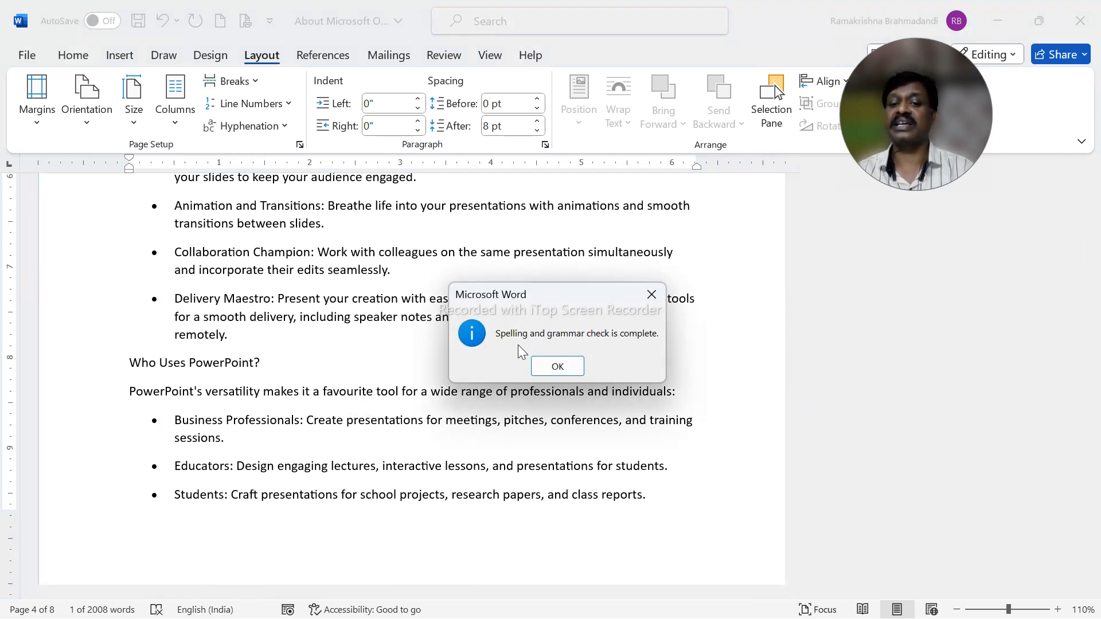
click(570, 365)
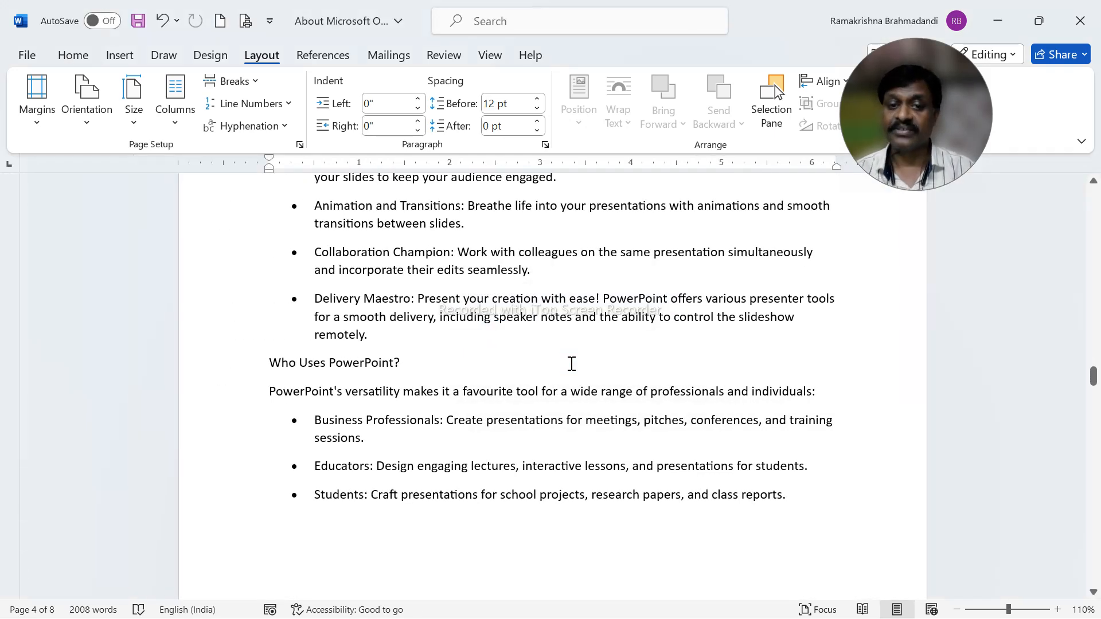
click(571, 364)
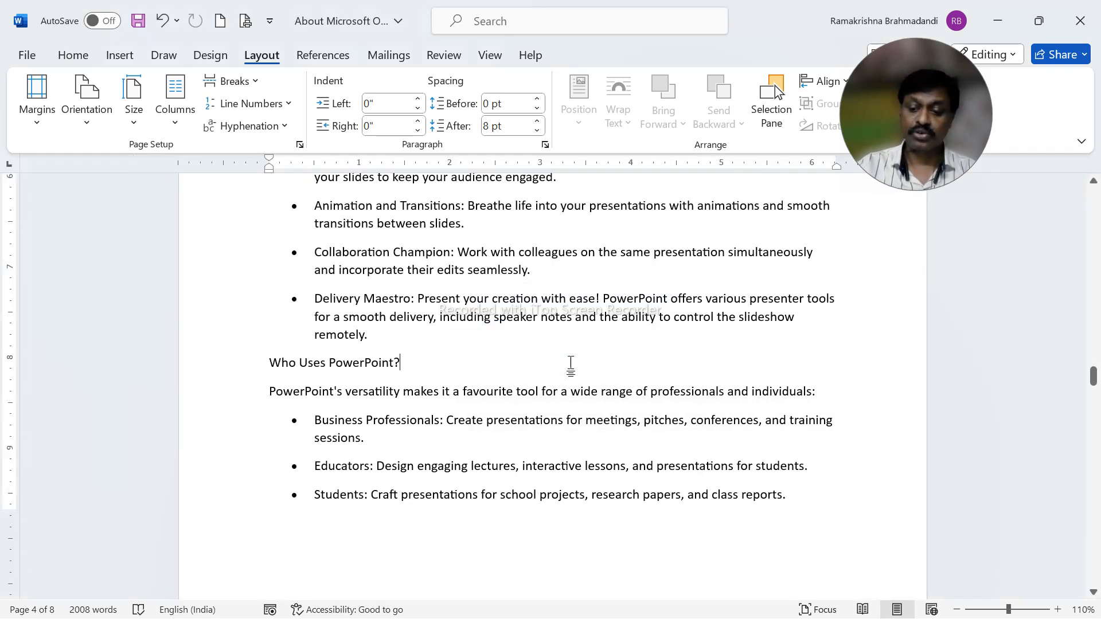
Go to the start of the document, advance the slide show to the SHIFT + F7 slide and switch back to Word.
key(ctrl+Home)
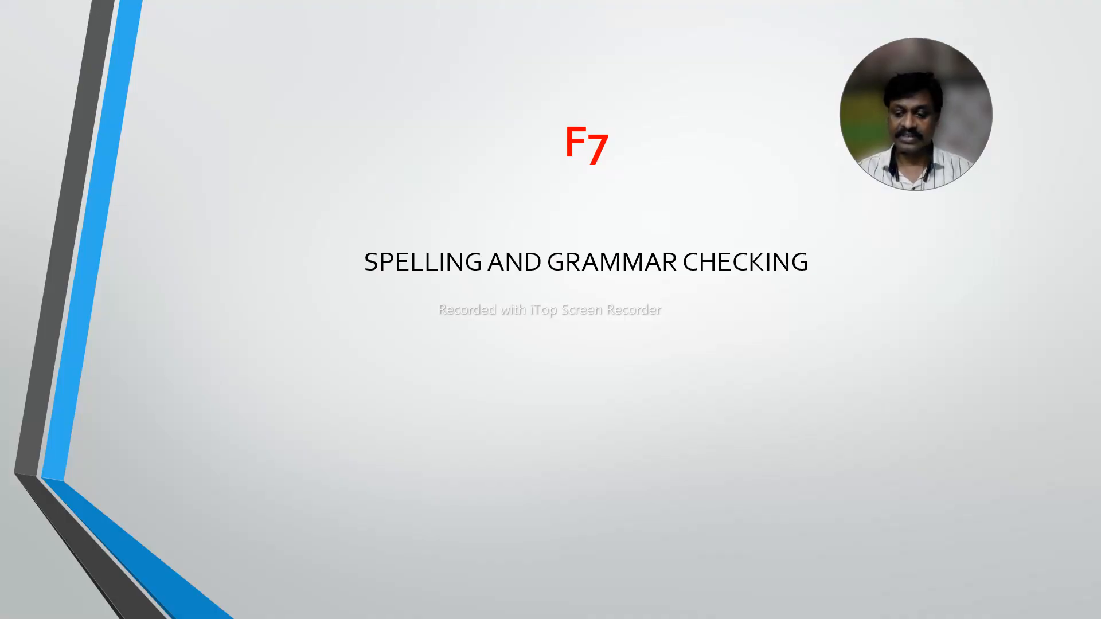
key(Right)
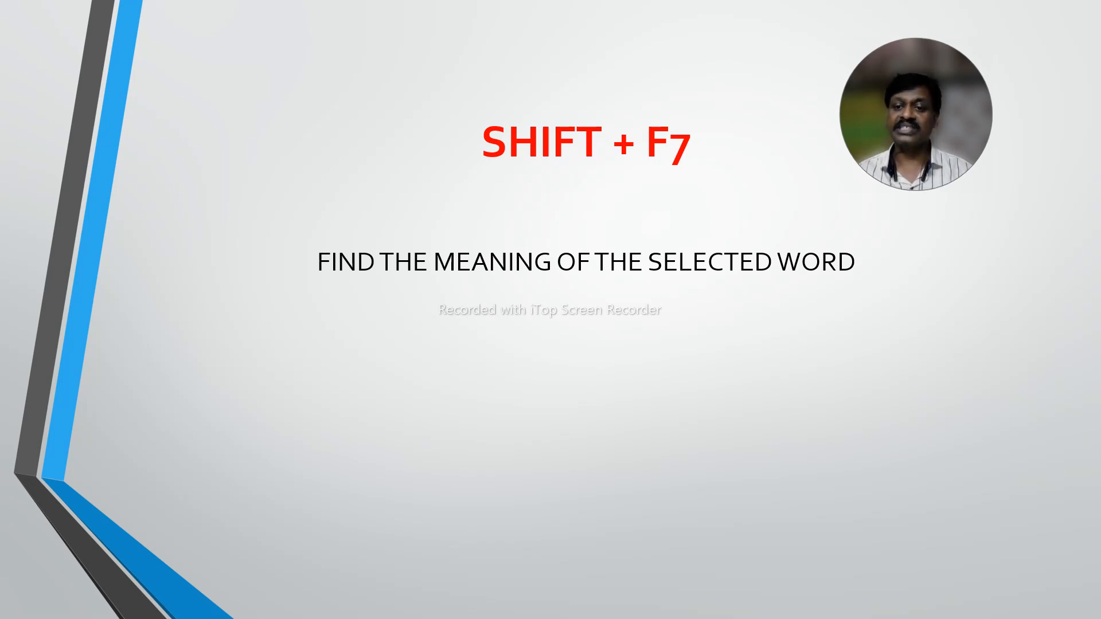
key(alt+Tab)
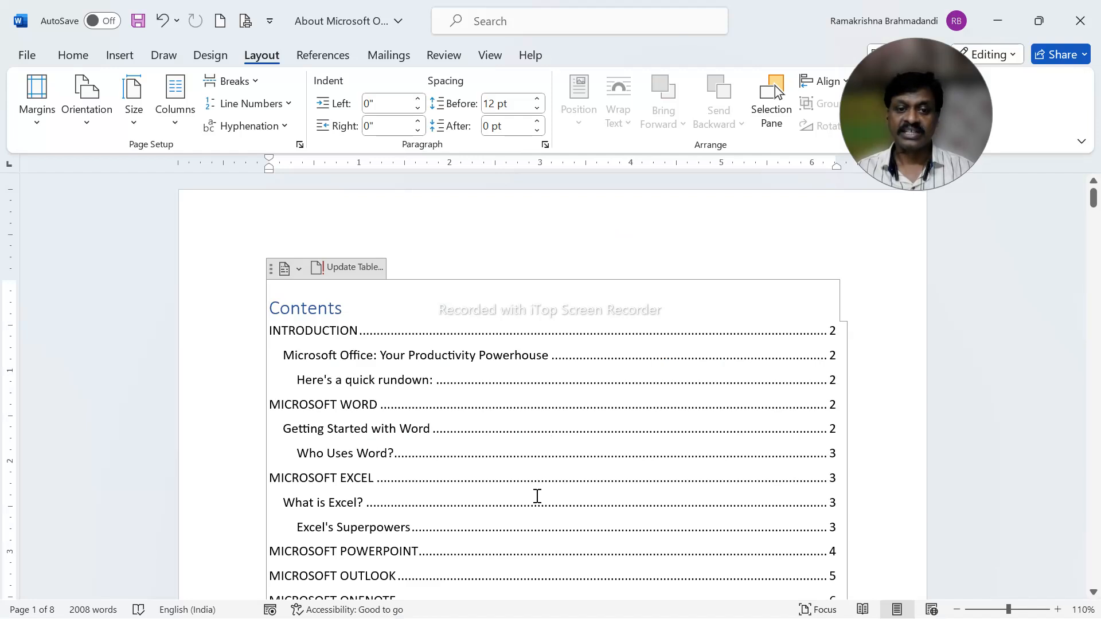
Look up "Productivity" from the table of contents in the thesaurus and view the synonyms of "Output".
click(446, 356)
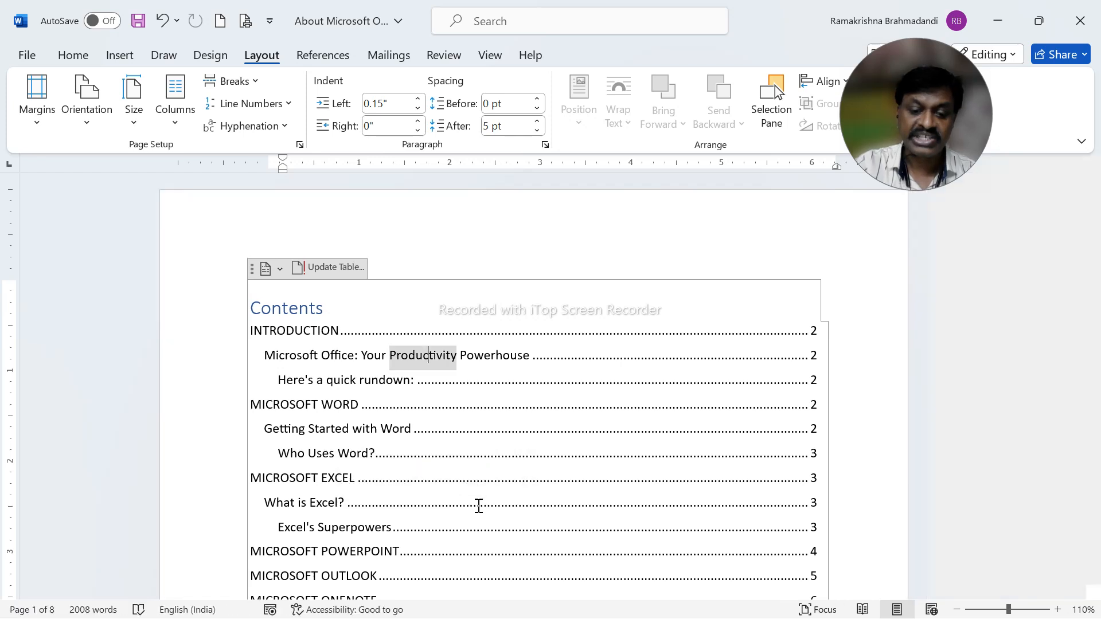
key(shift+F7)
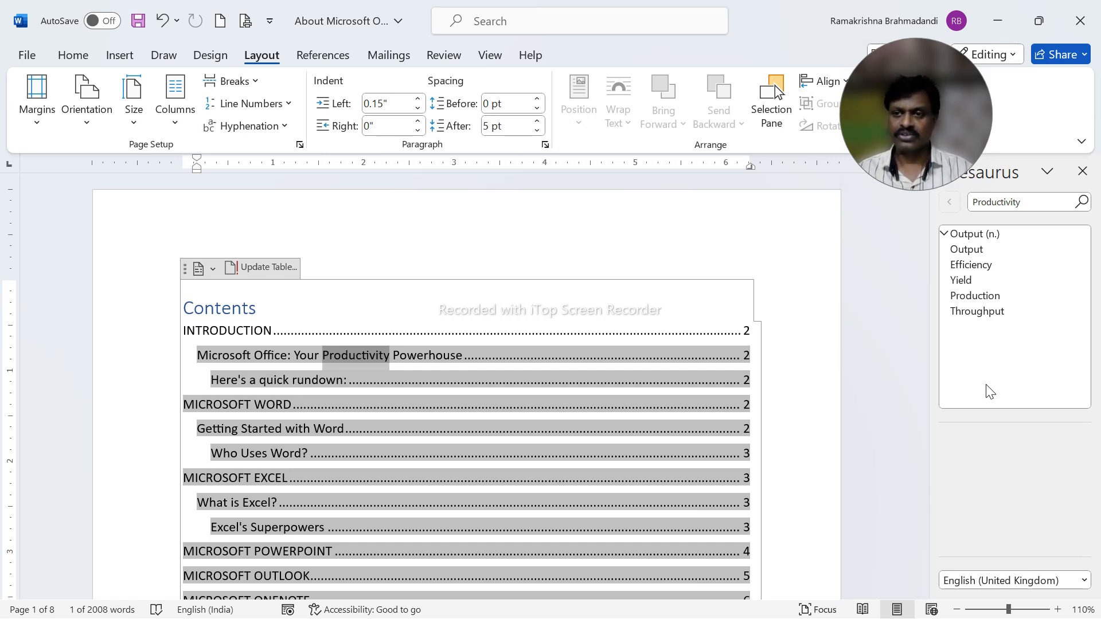
click(975, 251)
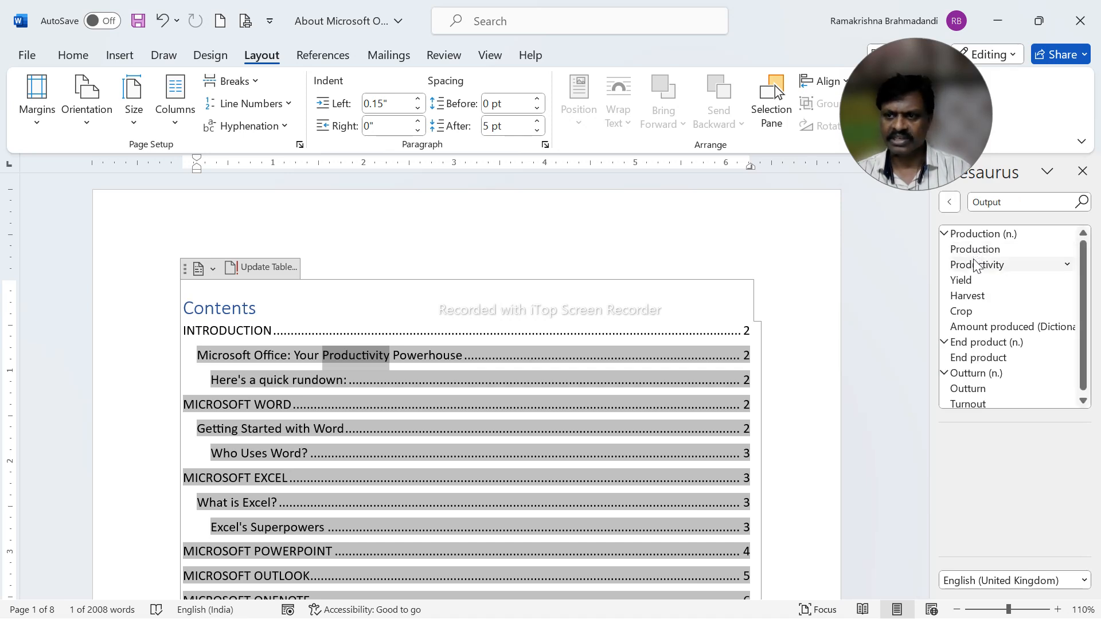
Replace "Productivity" with the thesaurus synonym "Production" in the table of contents and undo the replacement.
click(1068, 249)
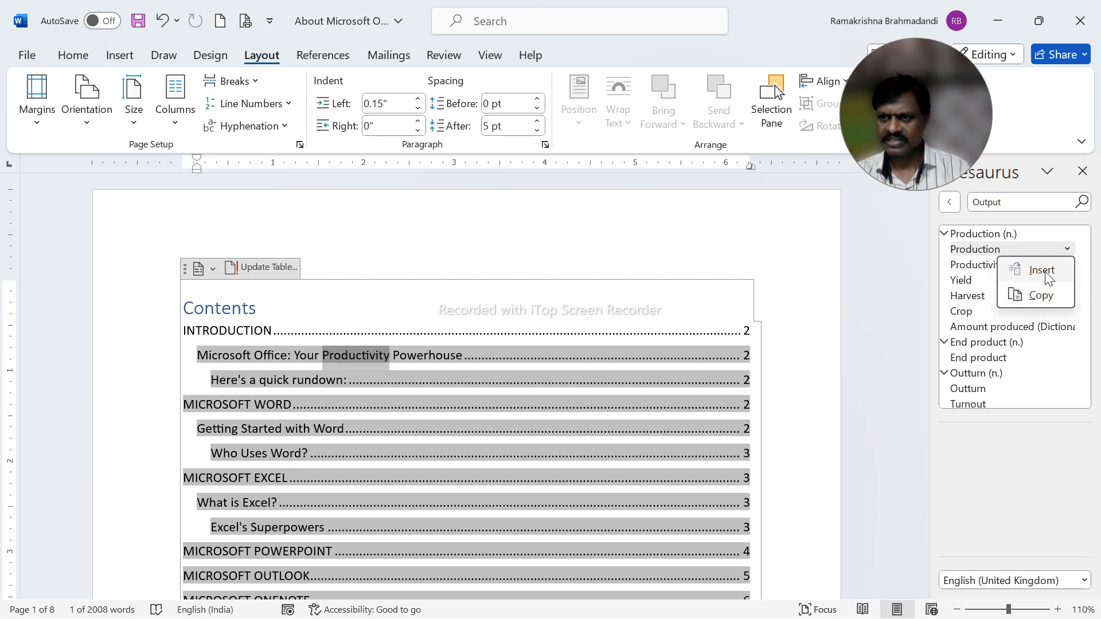
click(1046, 274)
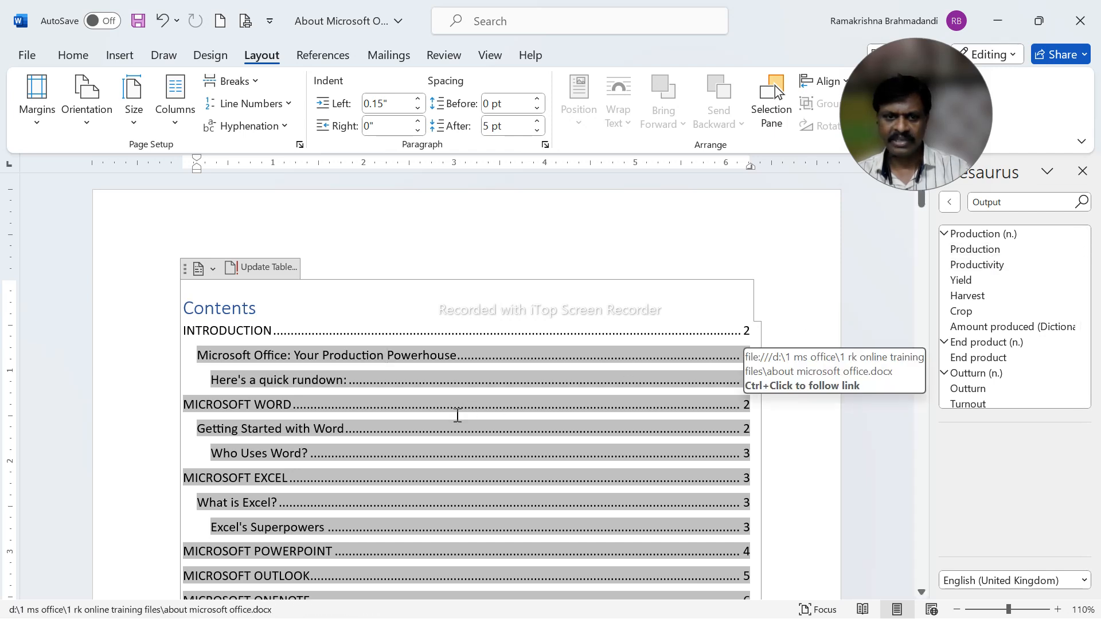
key(ctrl+z)
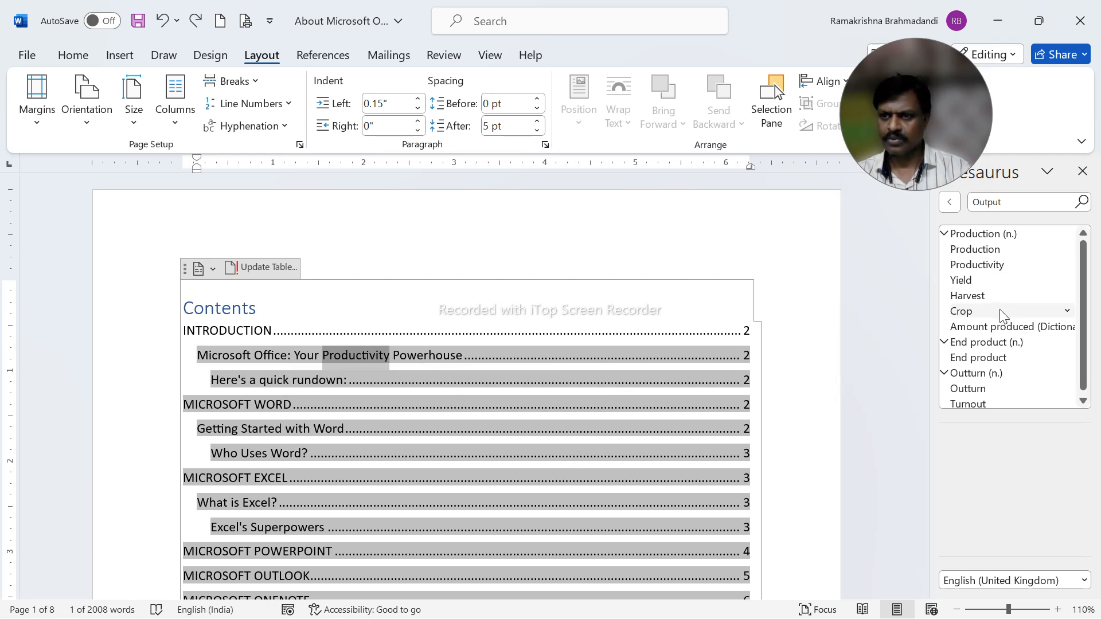
Collapse the Production synonym group and go back to the thesaurus entry for "Productivity".
click(945, 235)
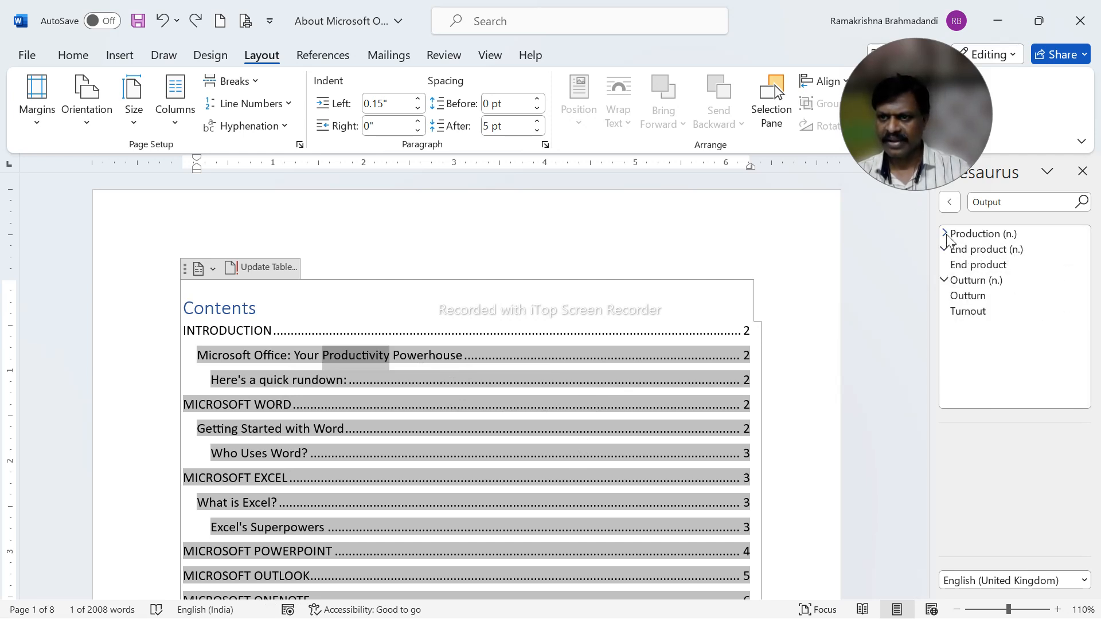
click(949, 202)
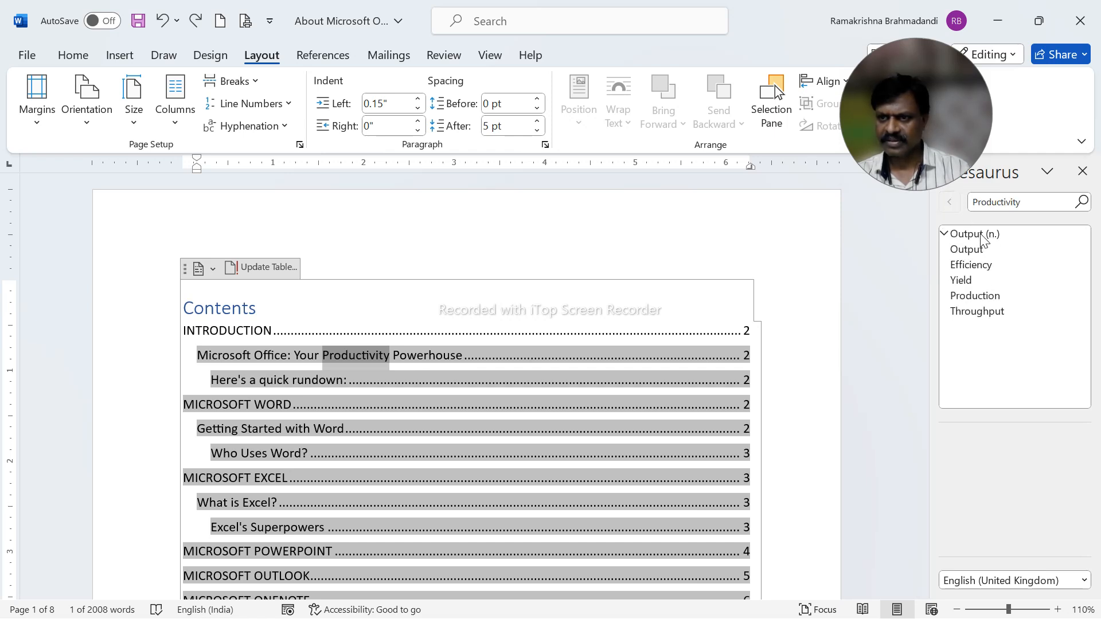
Browse the thesaurus synonyms of "Output", "Turnout" and "Crowd", and return to the entry for "Productivity".
click(976, 253)
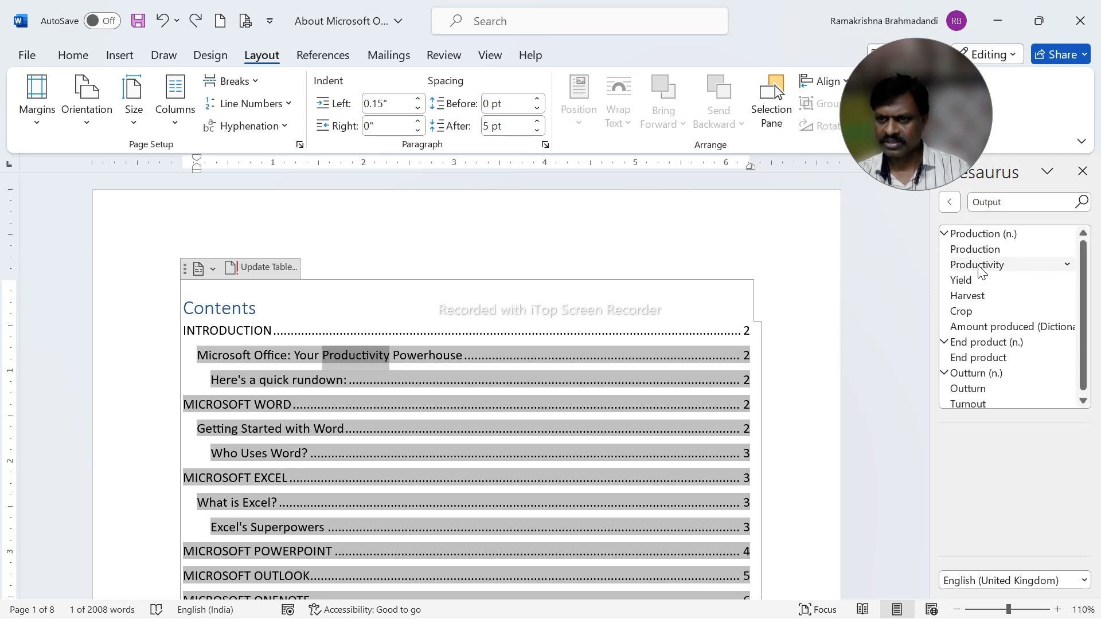
click(968, 404)
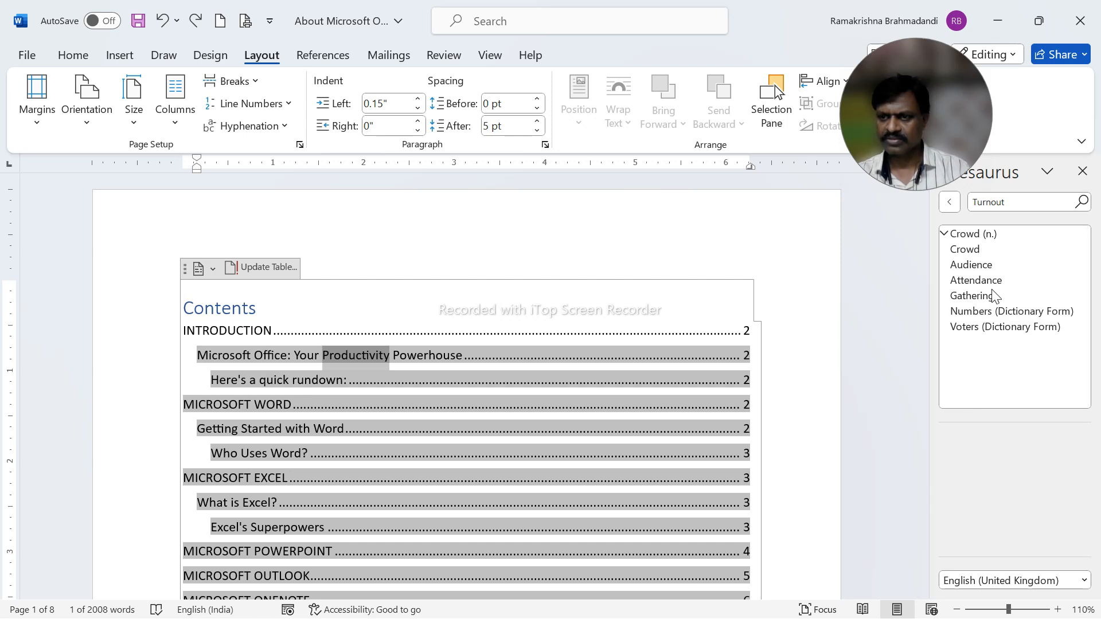
click(972, 252)
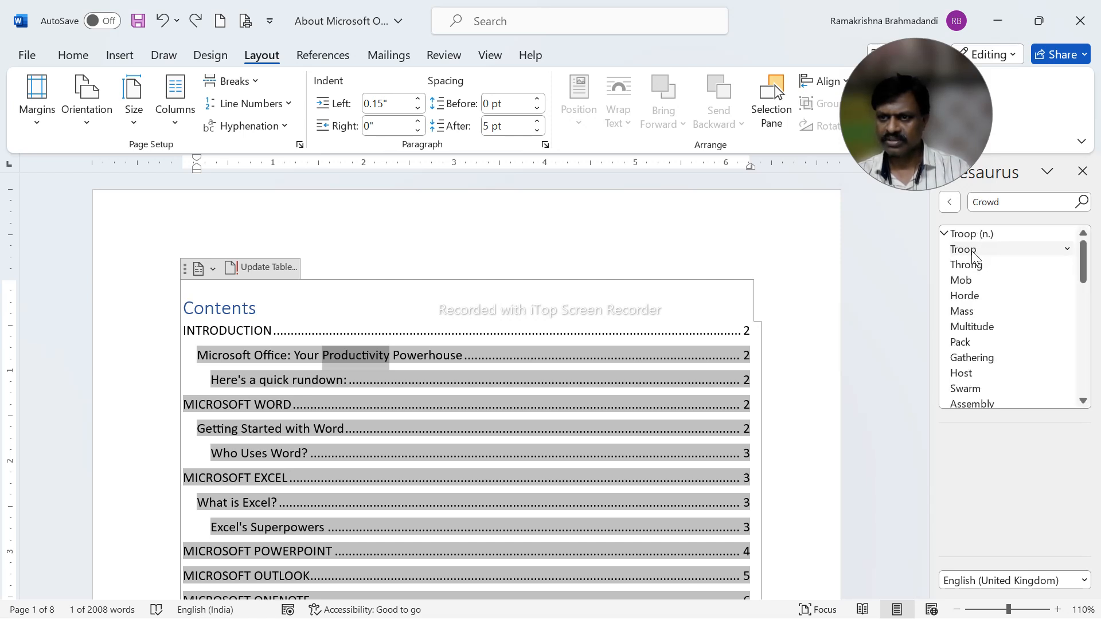
click(955, 204)
click(955, 203)
click(955, 203)
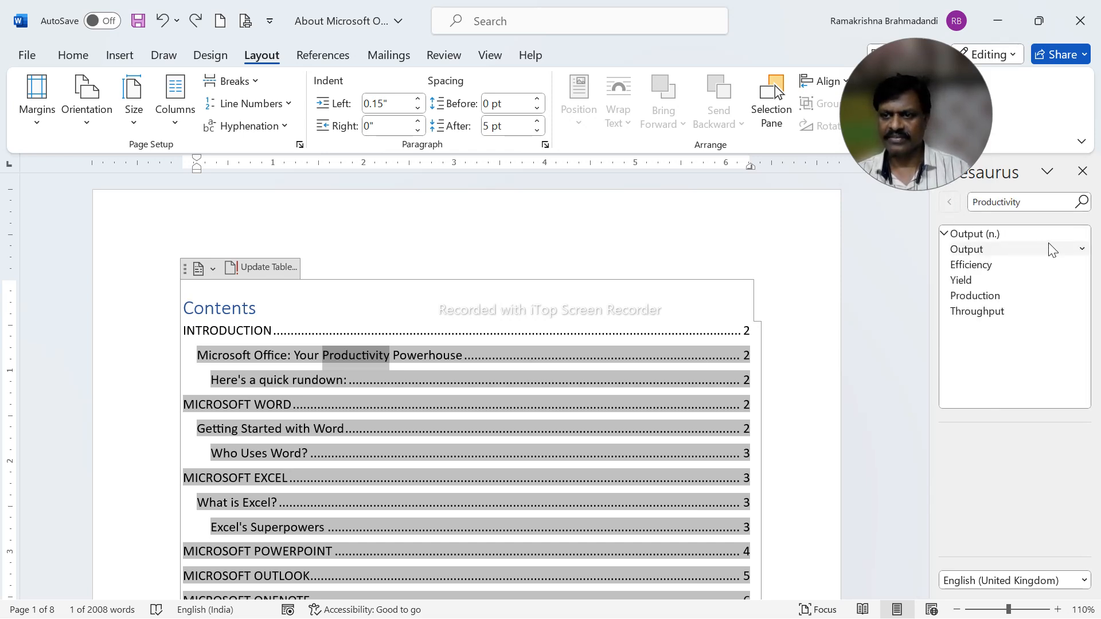
Replace "Productivity" in the table of contents with the synonym "Output", undo the replacement and close the thesaurus.
click(1082, 250)
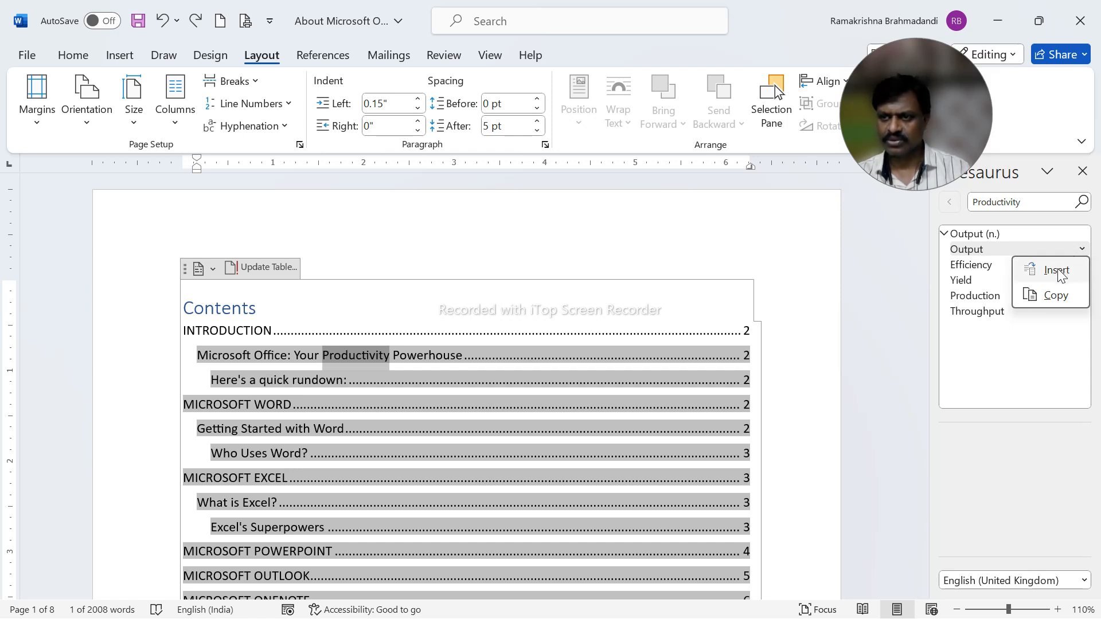
click(1061, 270)
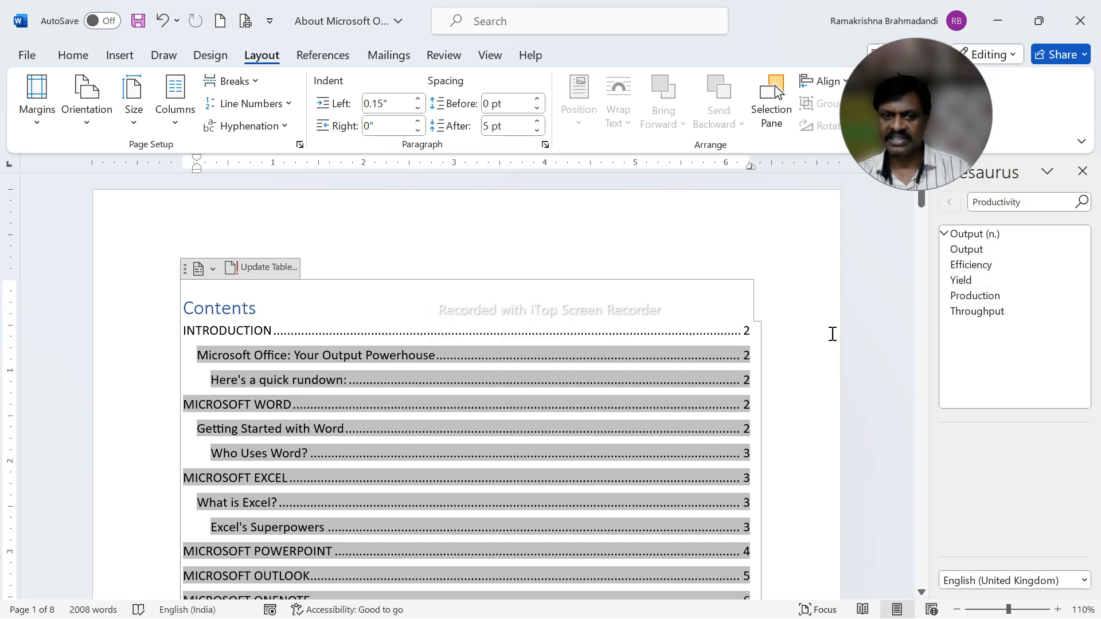
key(ctrl+z)
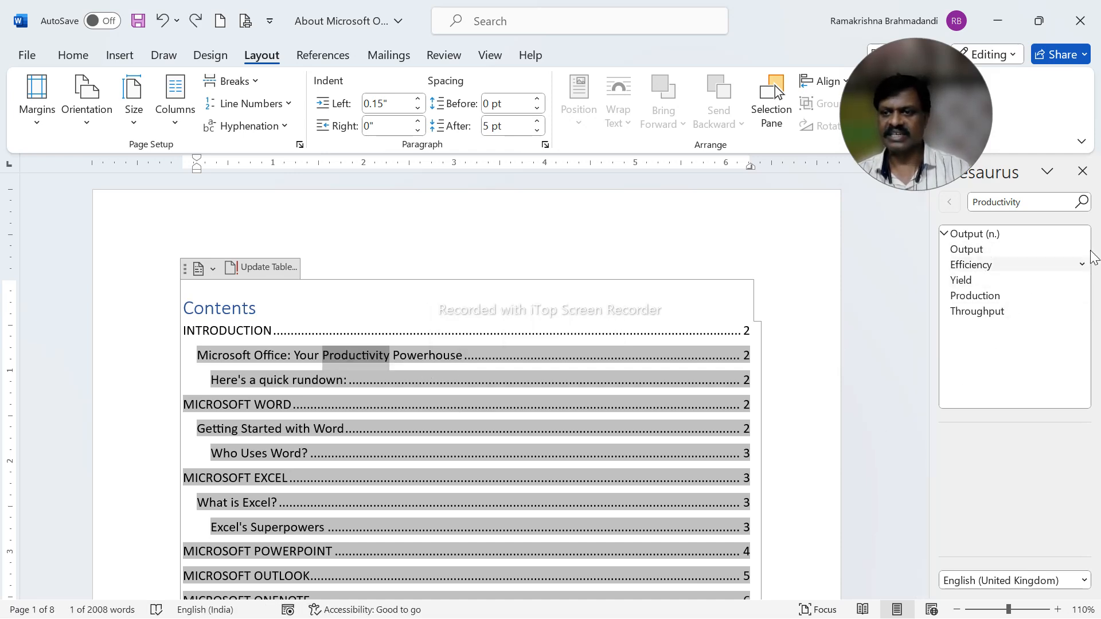
click(1083, 171)
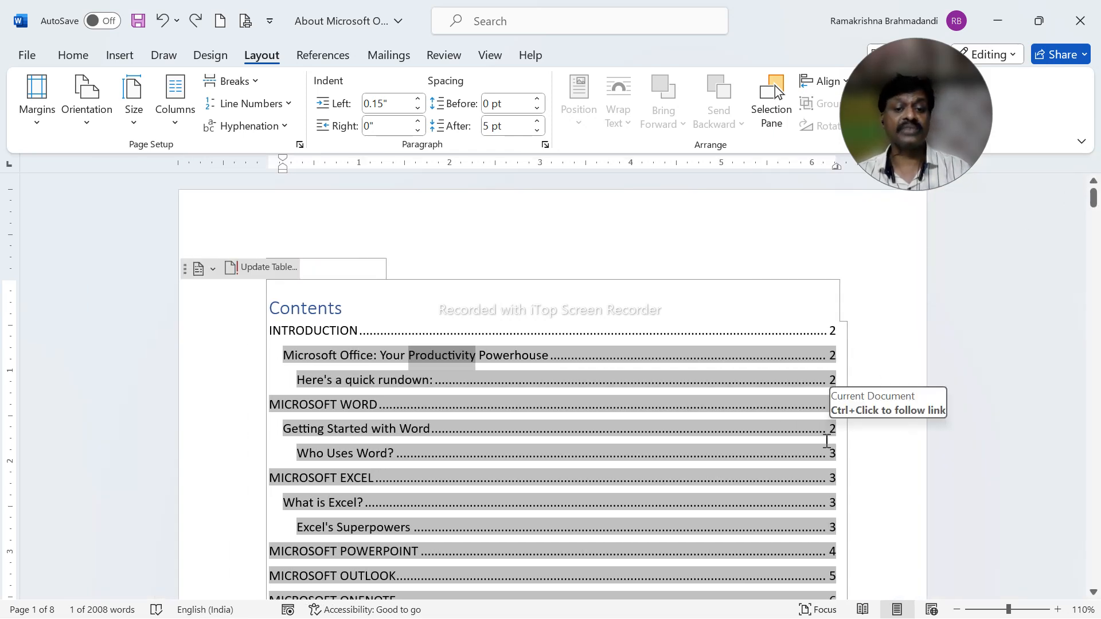